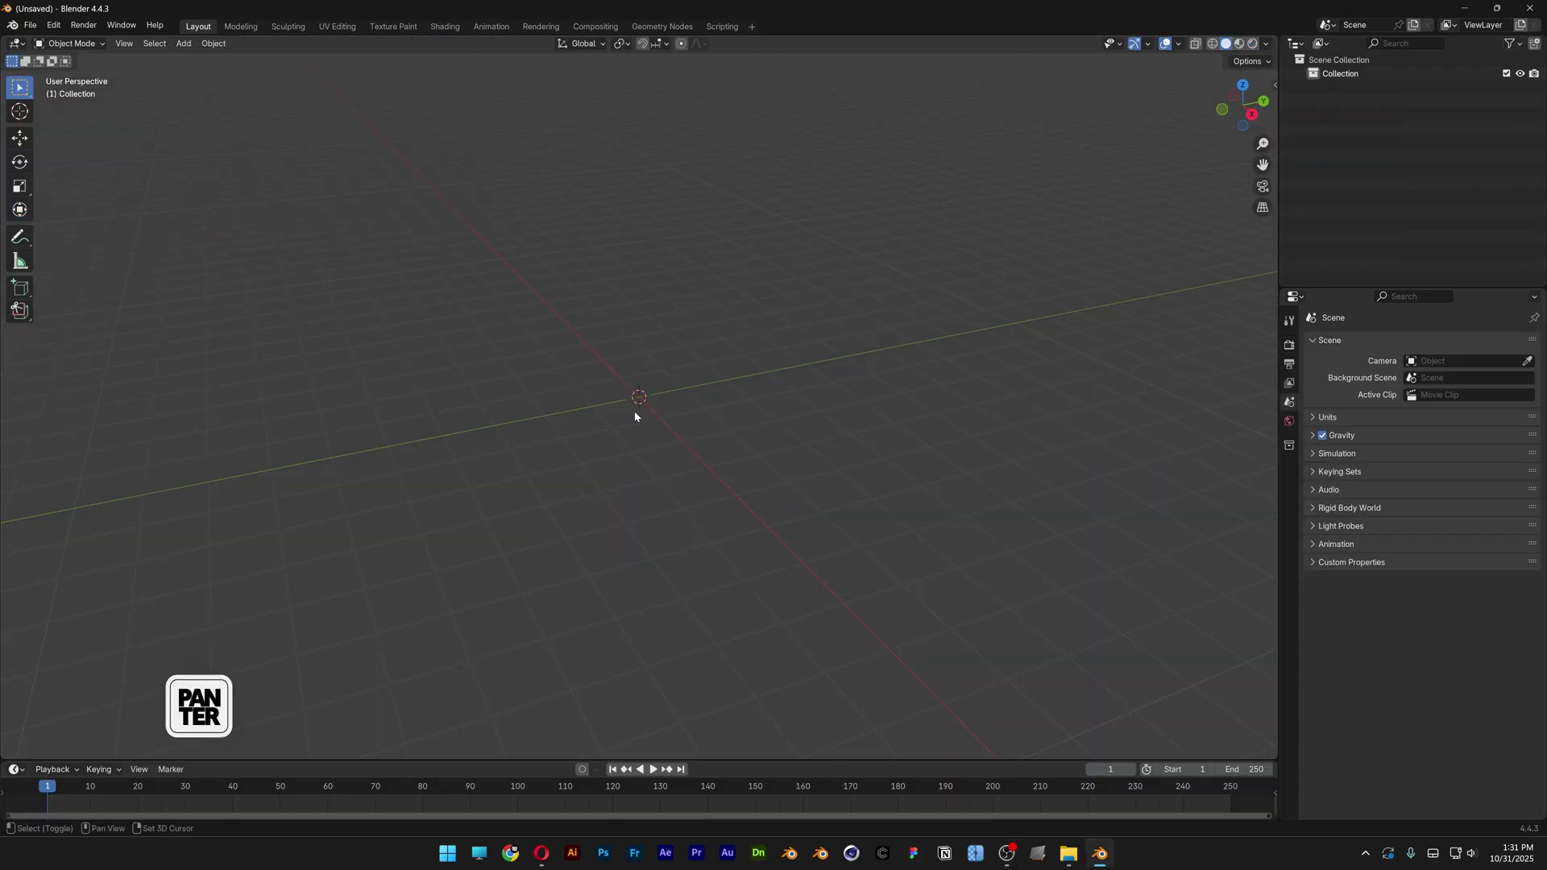
# Add a text object to the empty scene and replace its default text with the letter P.
pyautogui.hotkey('shift', 'a')
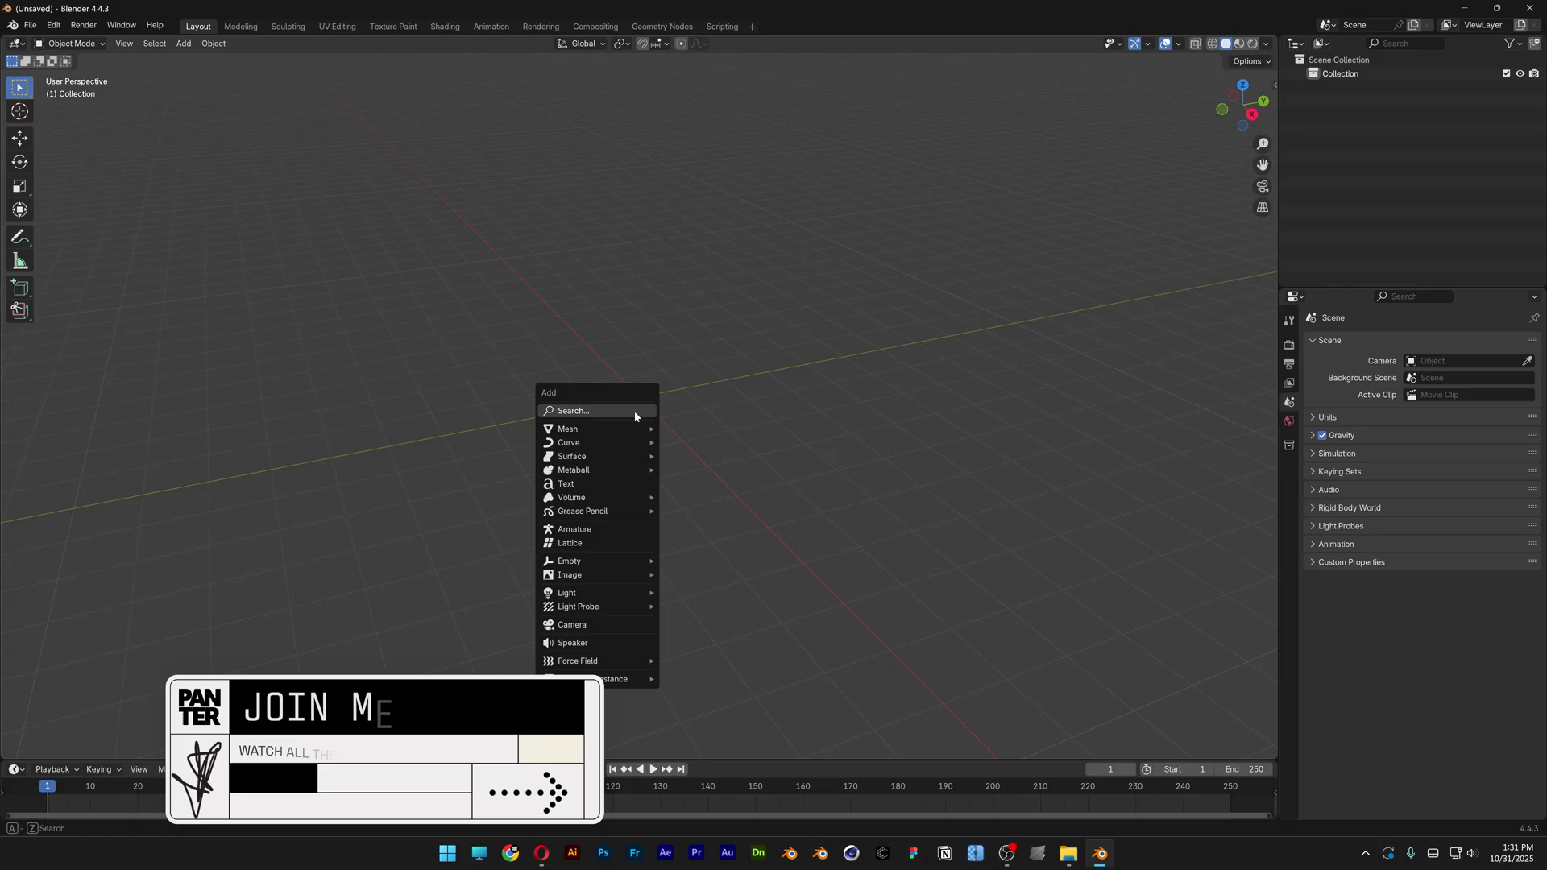
pyautogui.click(619, 484)
pyautogui.press('Tab')
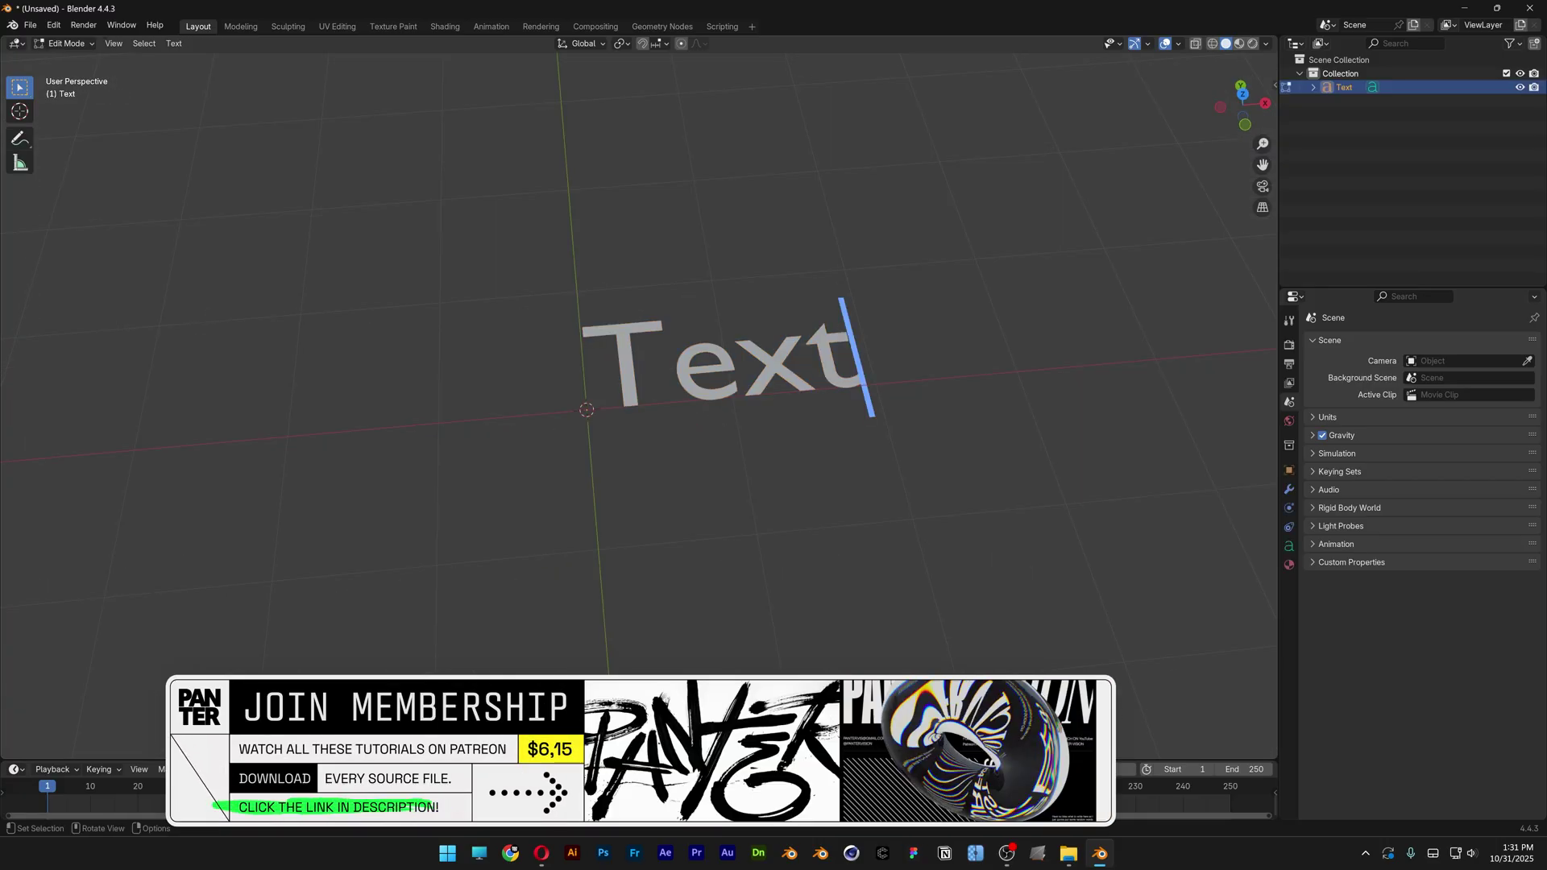
pyautogui.press('BackSpace')
pyautogui.press('BackSpace')
pyautogui.press('BackSpace')
pyautogui.press('BackSpace')
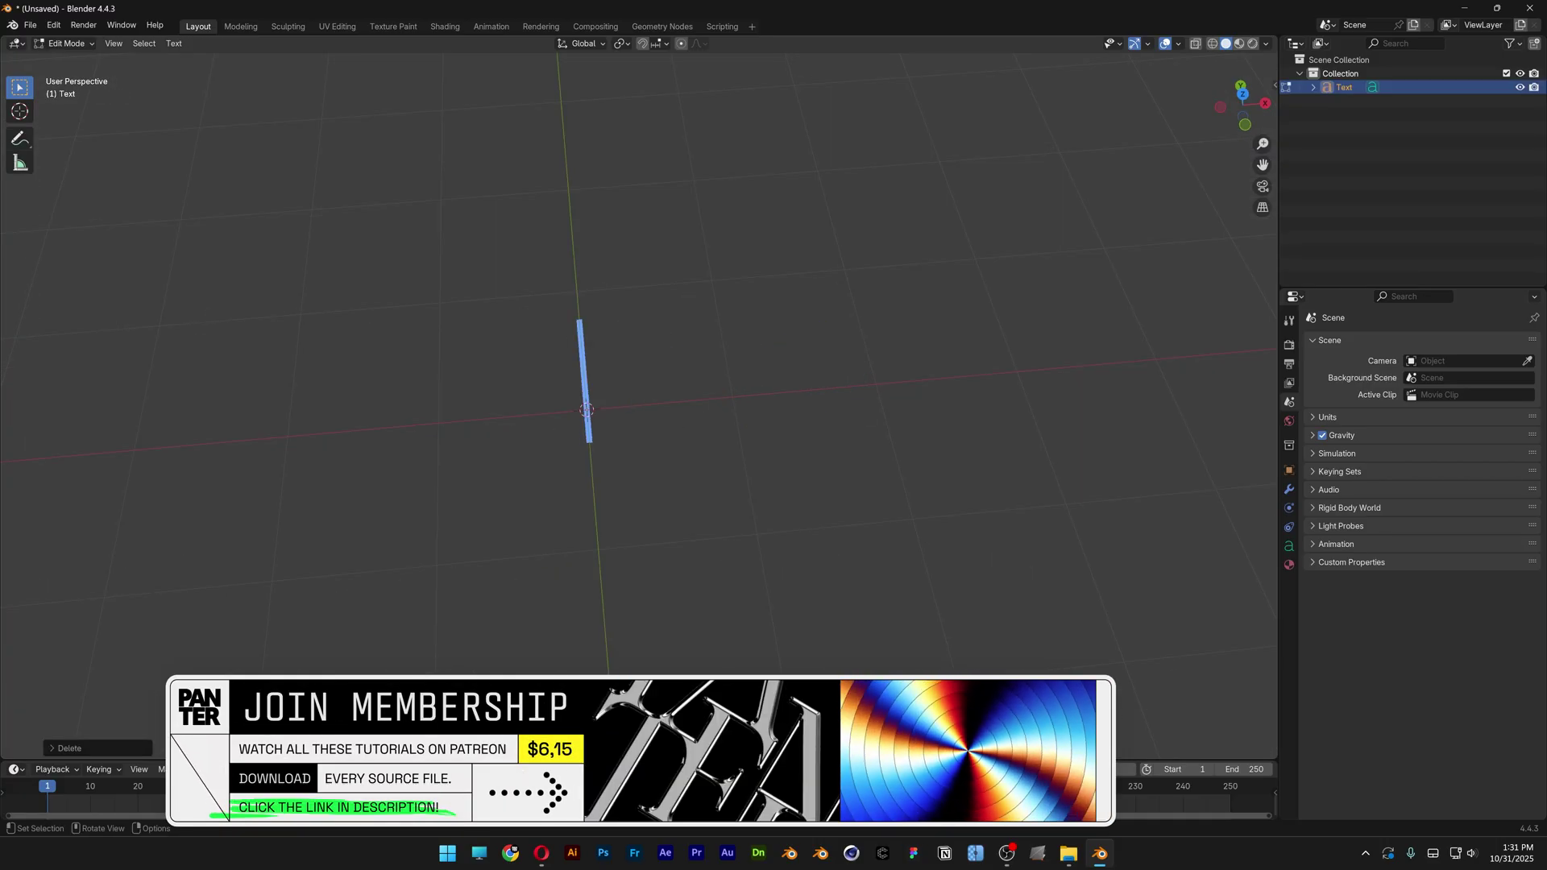
pyautogui.write('P')
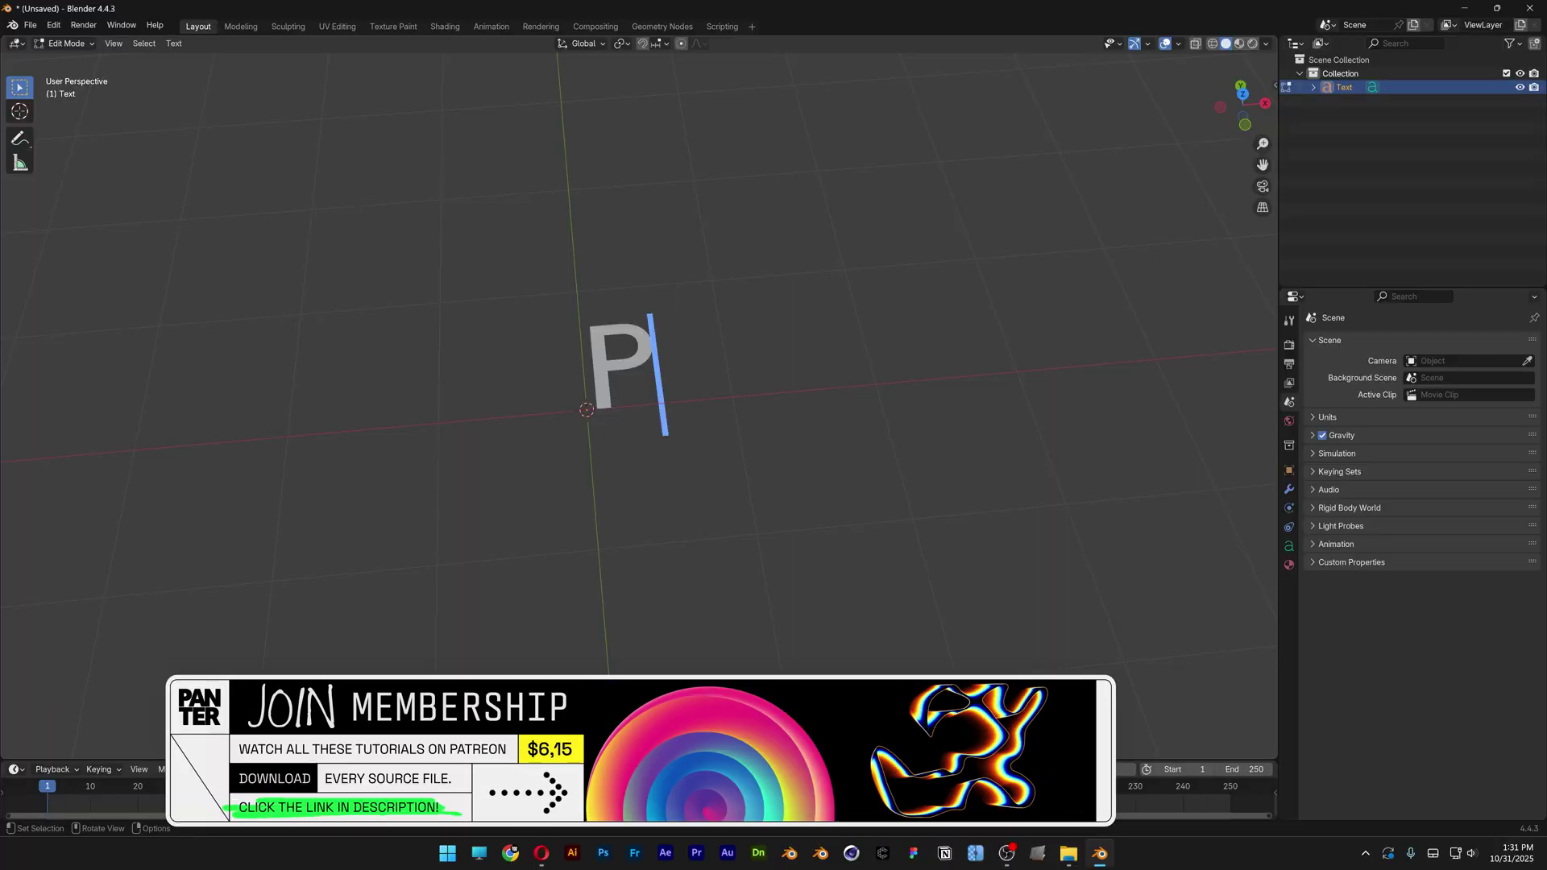
pyautogui.press('Tab')
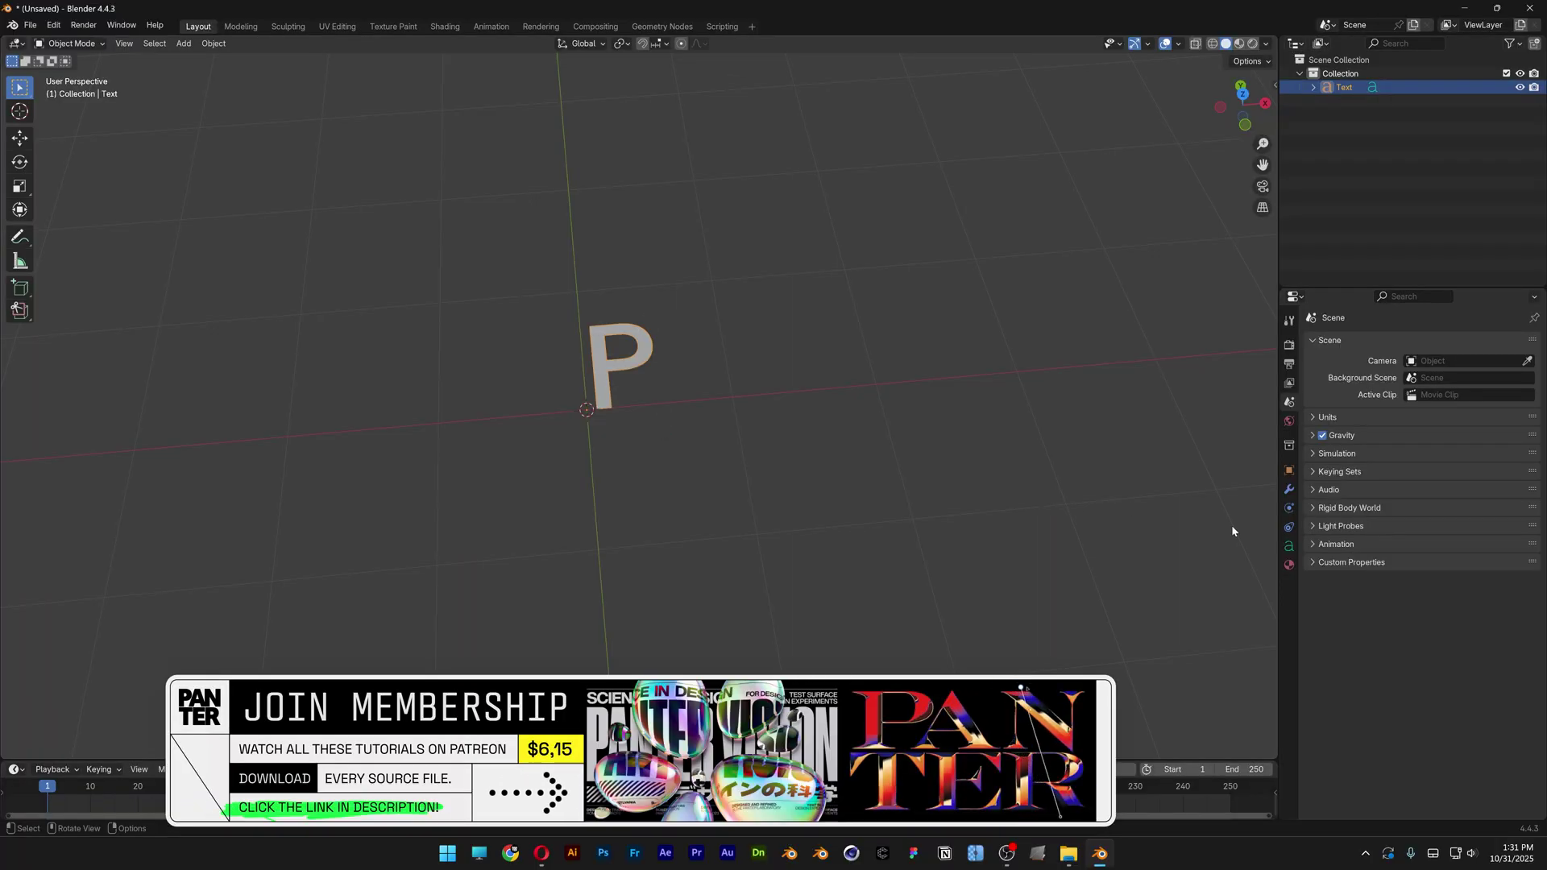
# Load Humane Regular from the Windows fonts folder as the regular font of the letter P.
pyautogui.click(1289, 547)
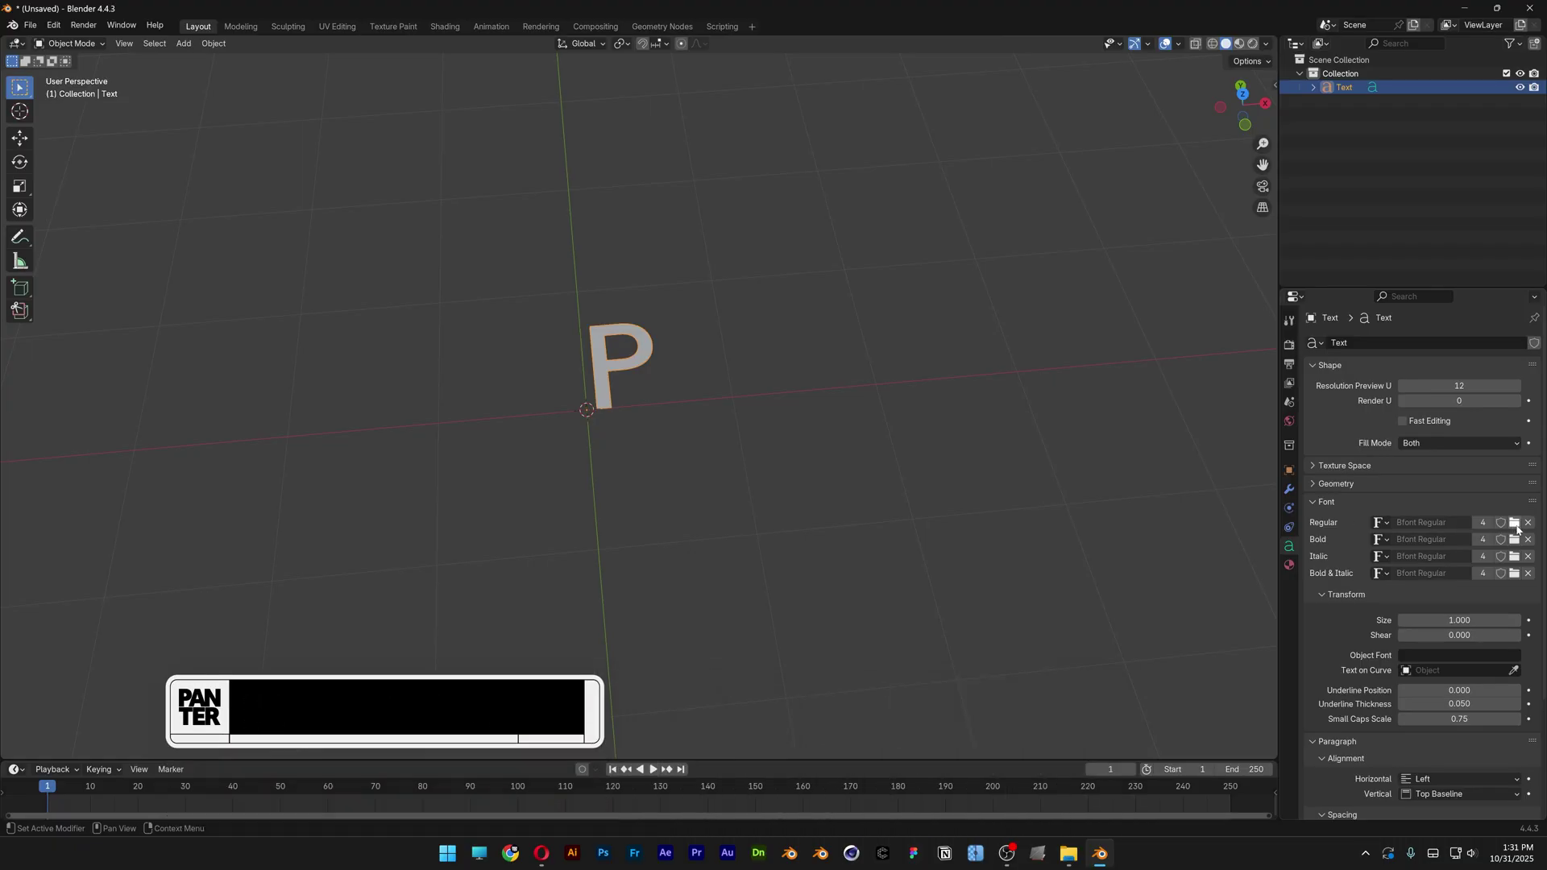
pyautogui.click(1515, 523)
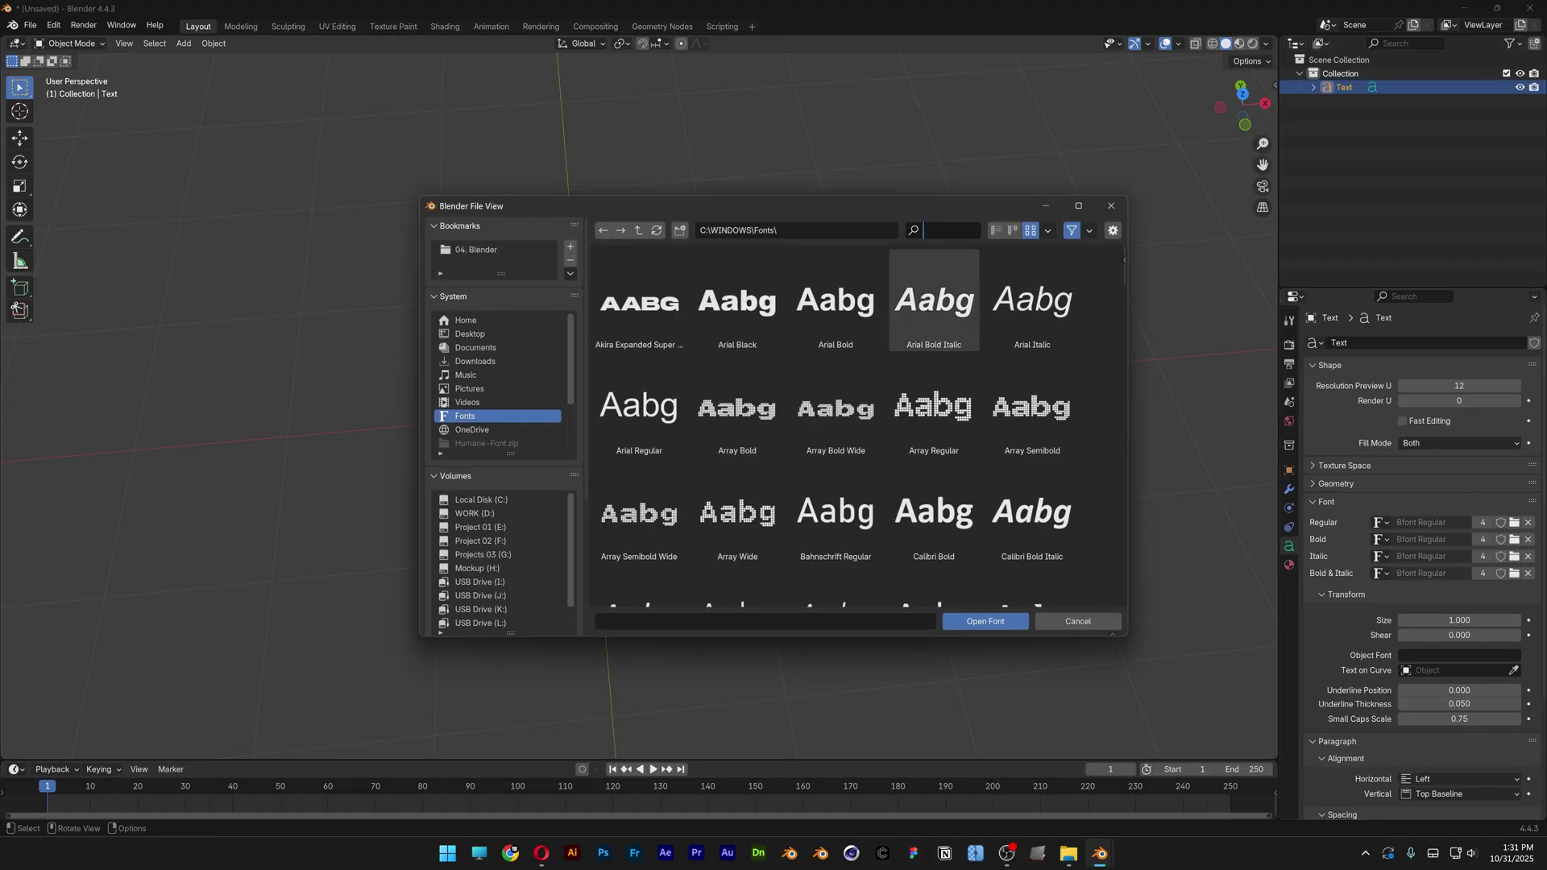
pyautogui.write('humane')
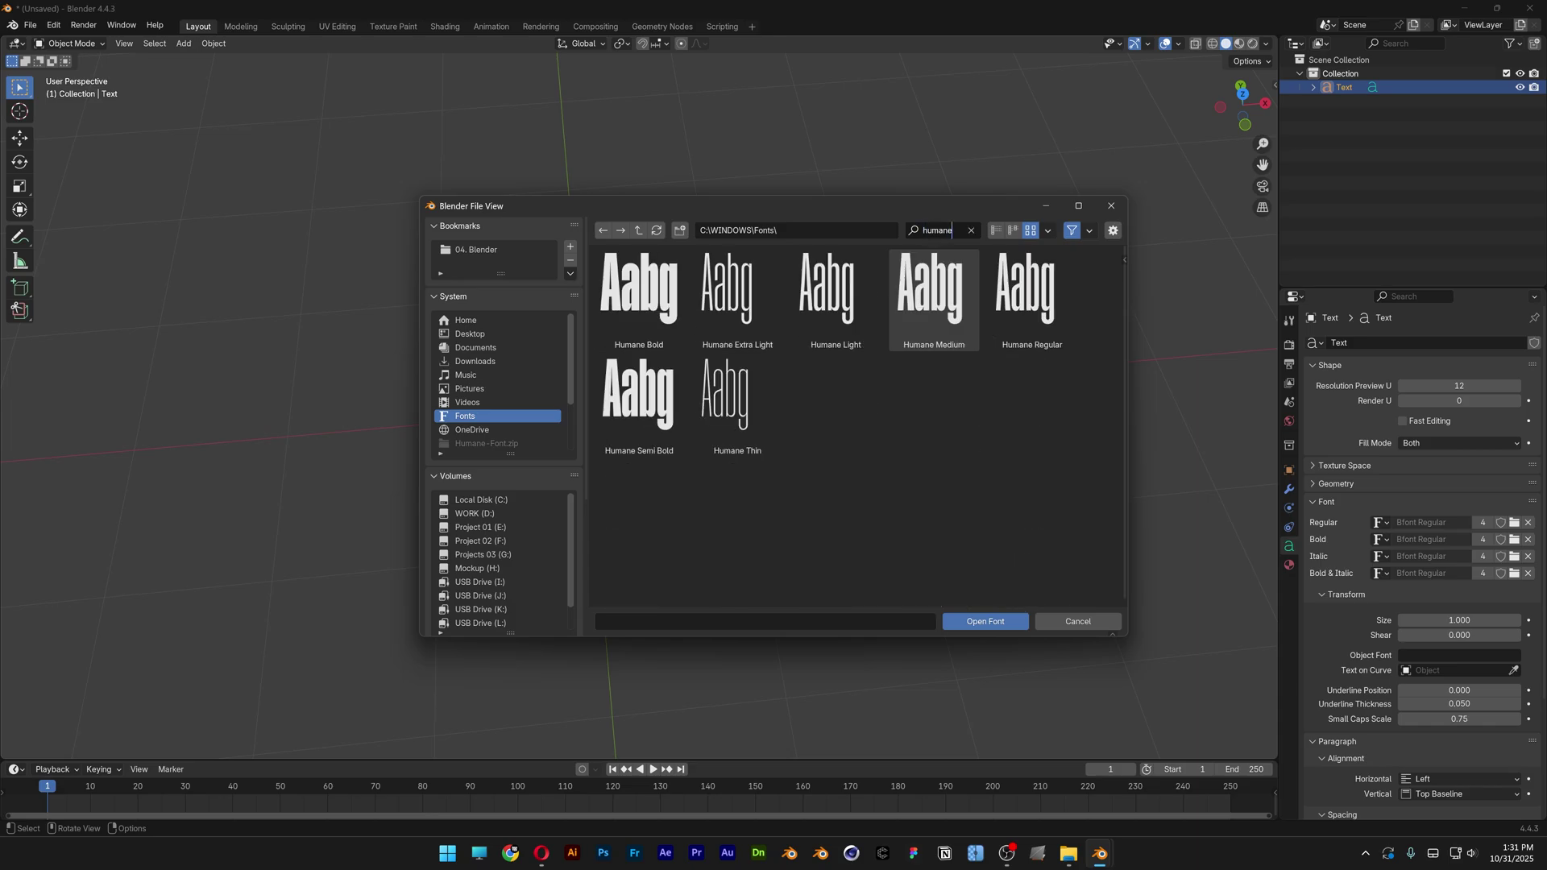
pyautogui.click(1048, 331)
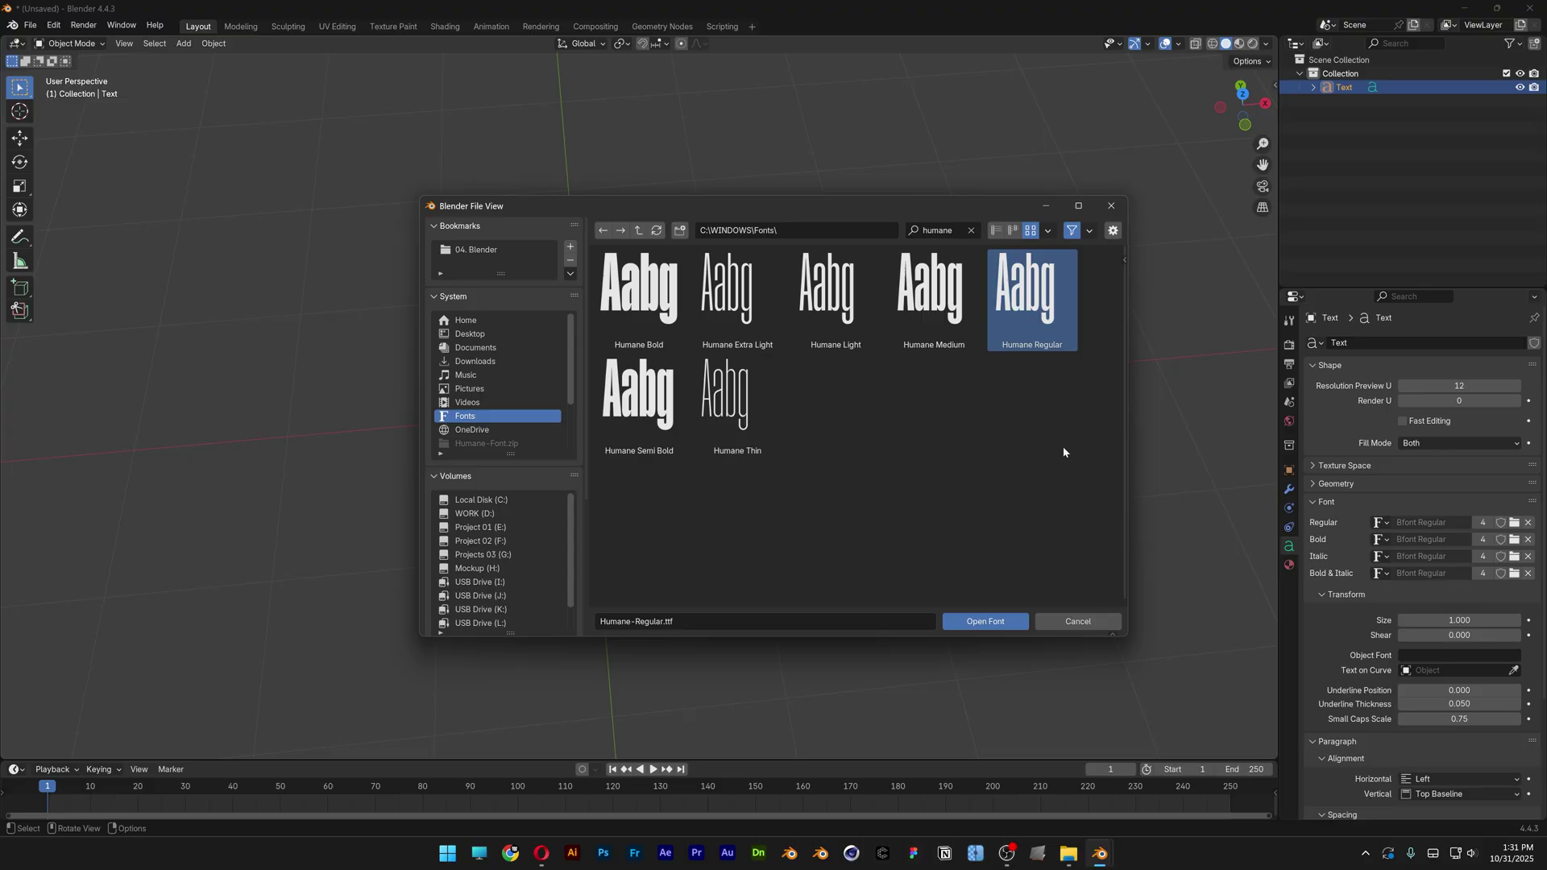
pyautogui.click(1010, 621)
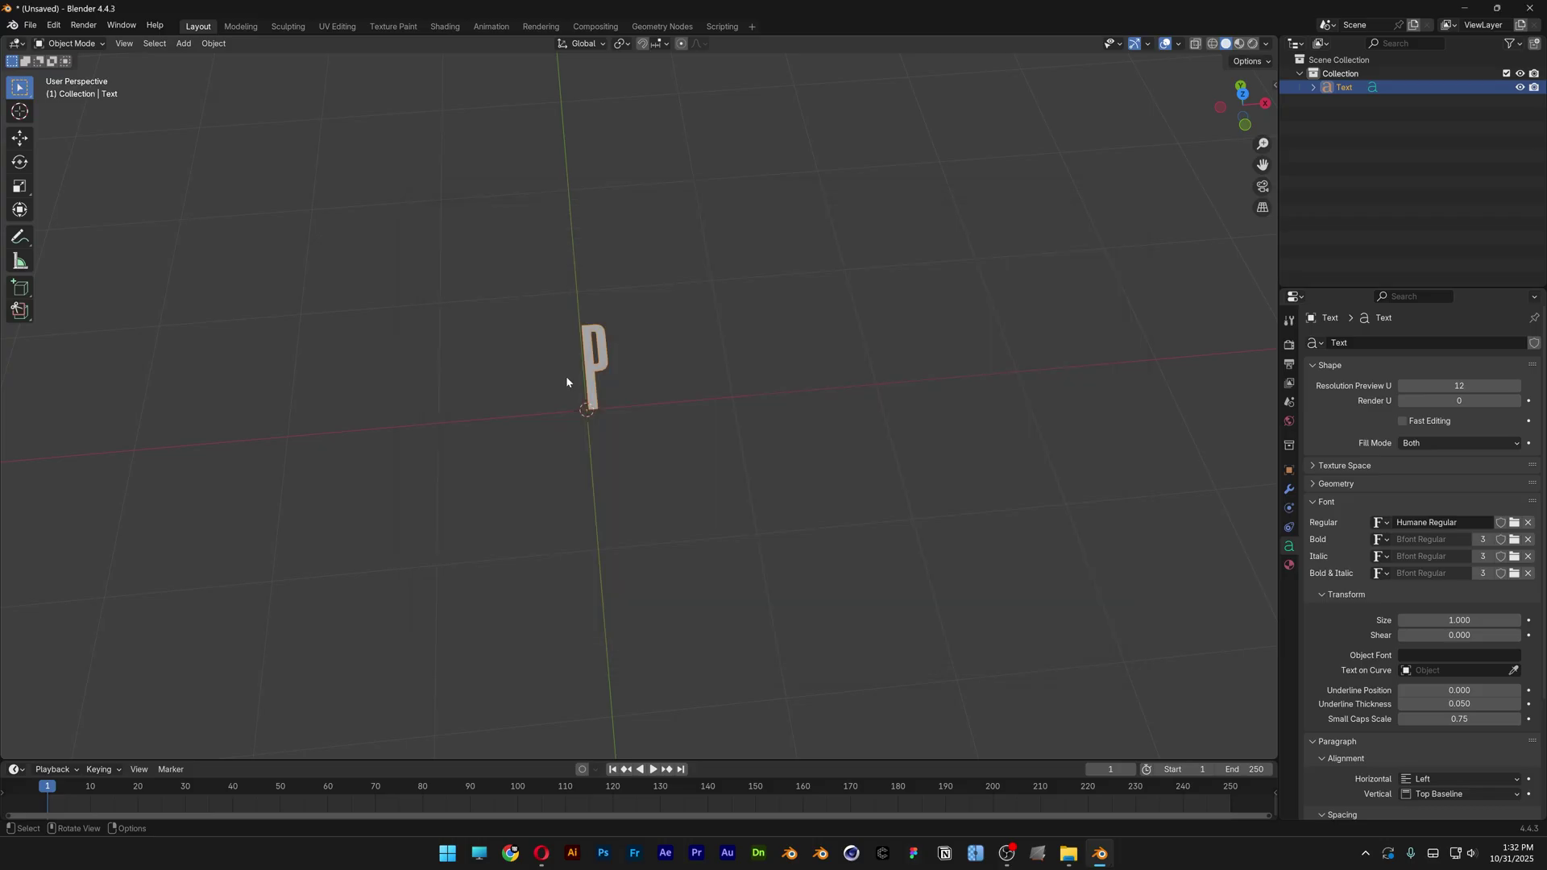
# Give the letter P thickness with a geometry extrude of 0.008 m.
pyautogui.scroll(3, 566, 375)
pyautogui.moveTo(565, 376); pyautogui.dragTo(654, 471, button='middle')
pyautogui.scroll(2, 654, 471)
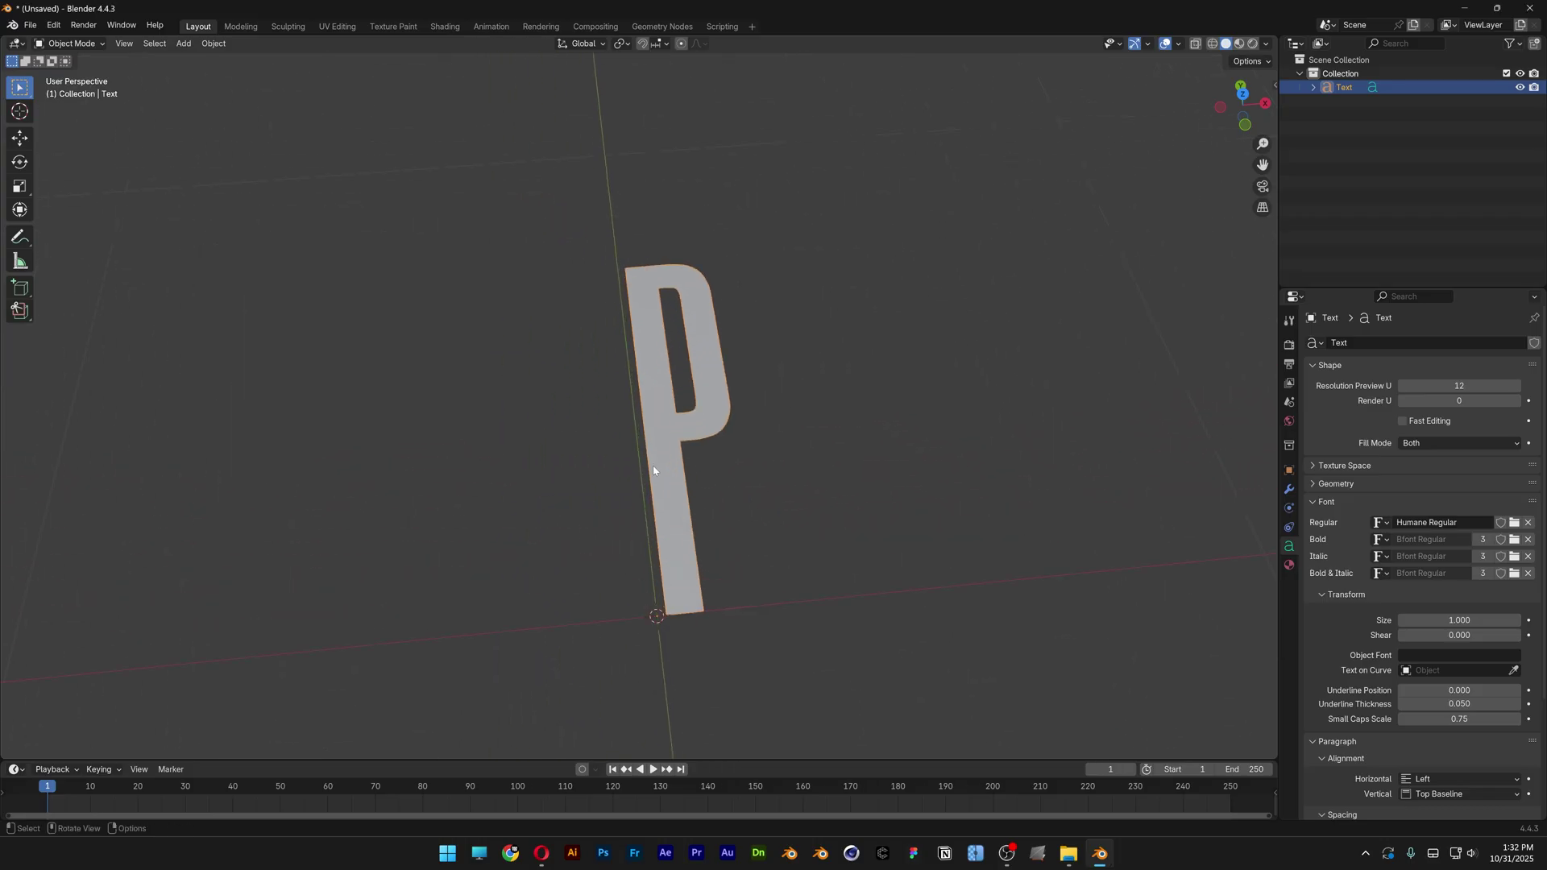
pyautogui.moveTo(857, 483); pyautogui.dragTo(869, 453, button='middle')
pyautogui.scroll(2, 869, 453)
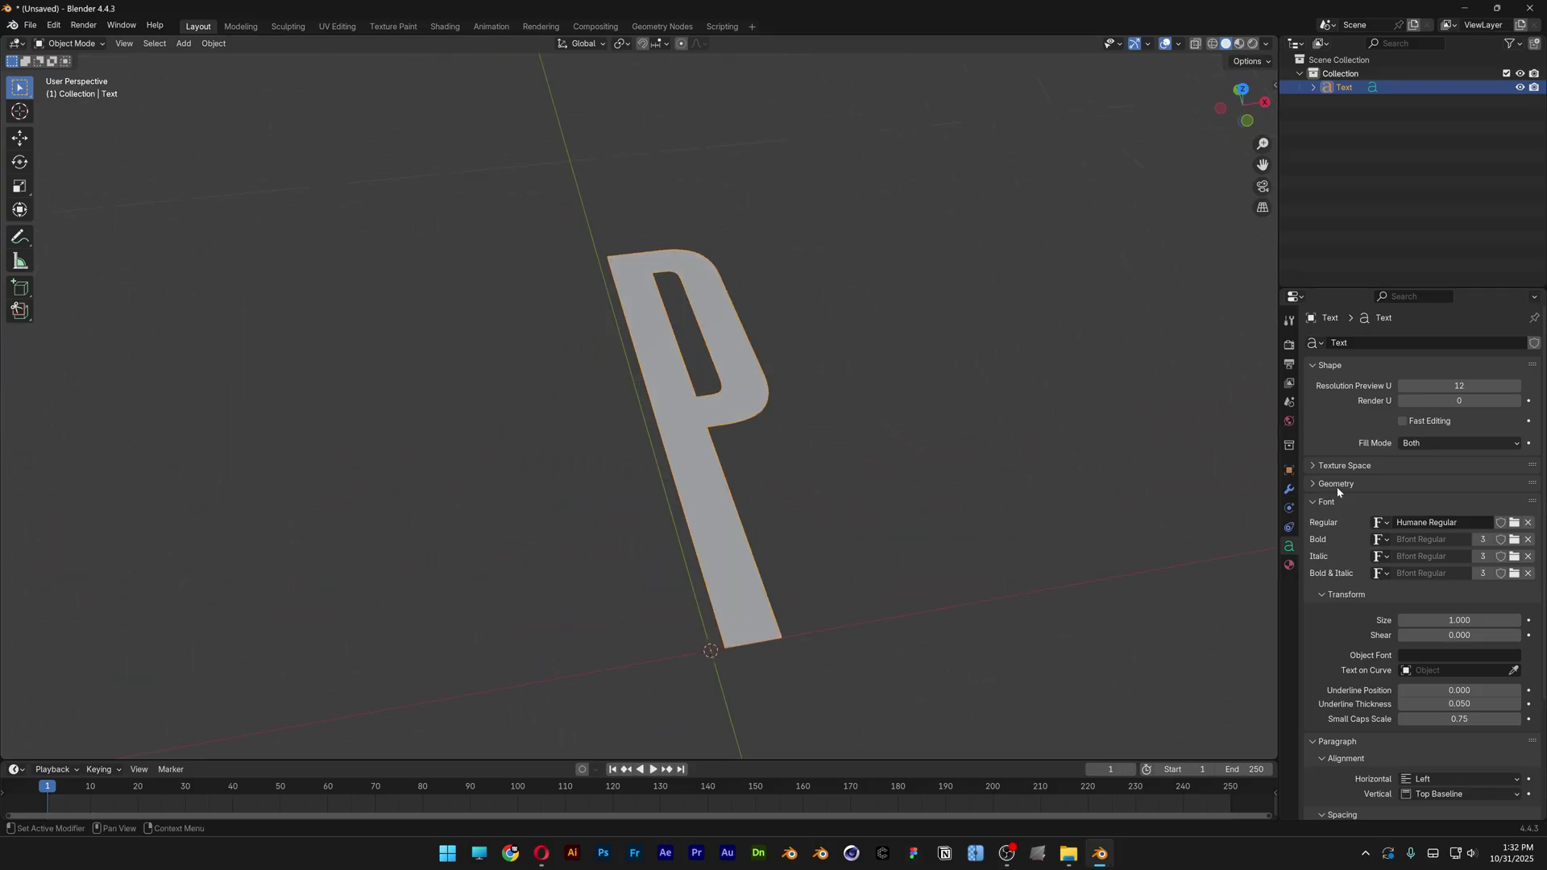
pyautogui.click(1337, 486)
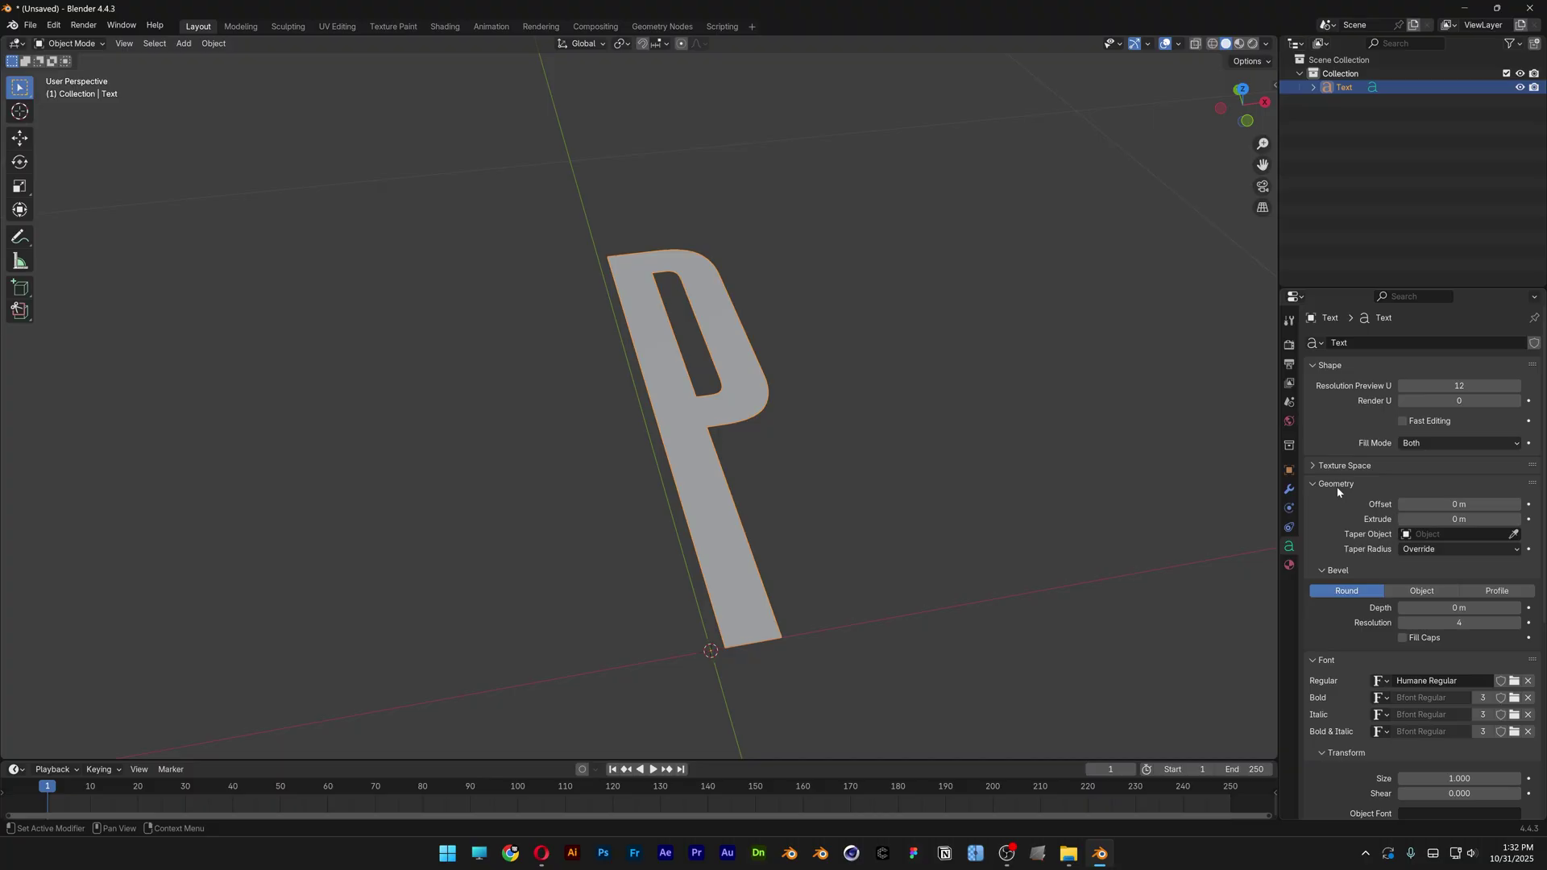
pyautogui.click(1458, 519)
pyautogui.write('0')
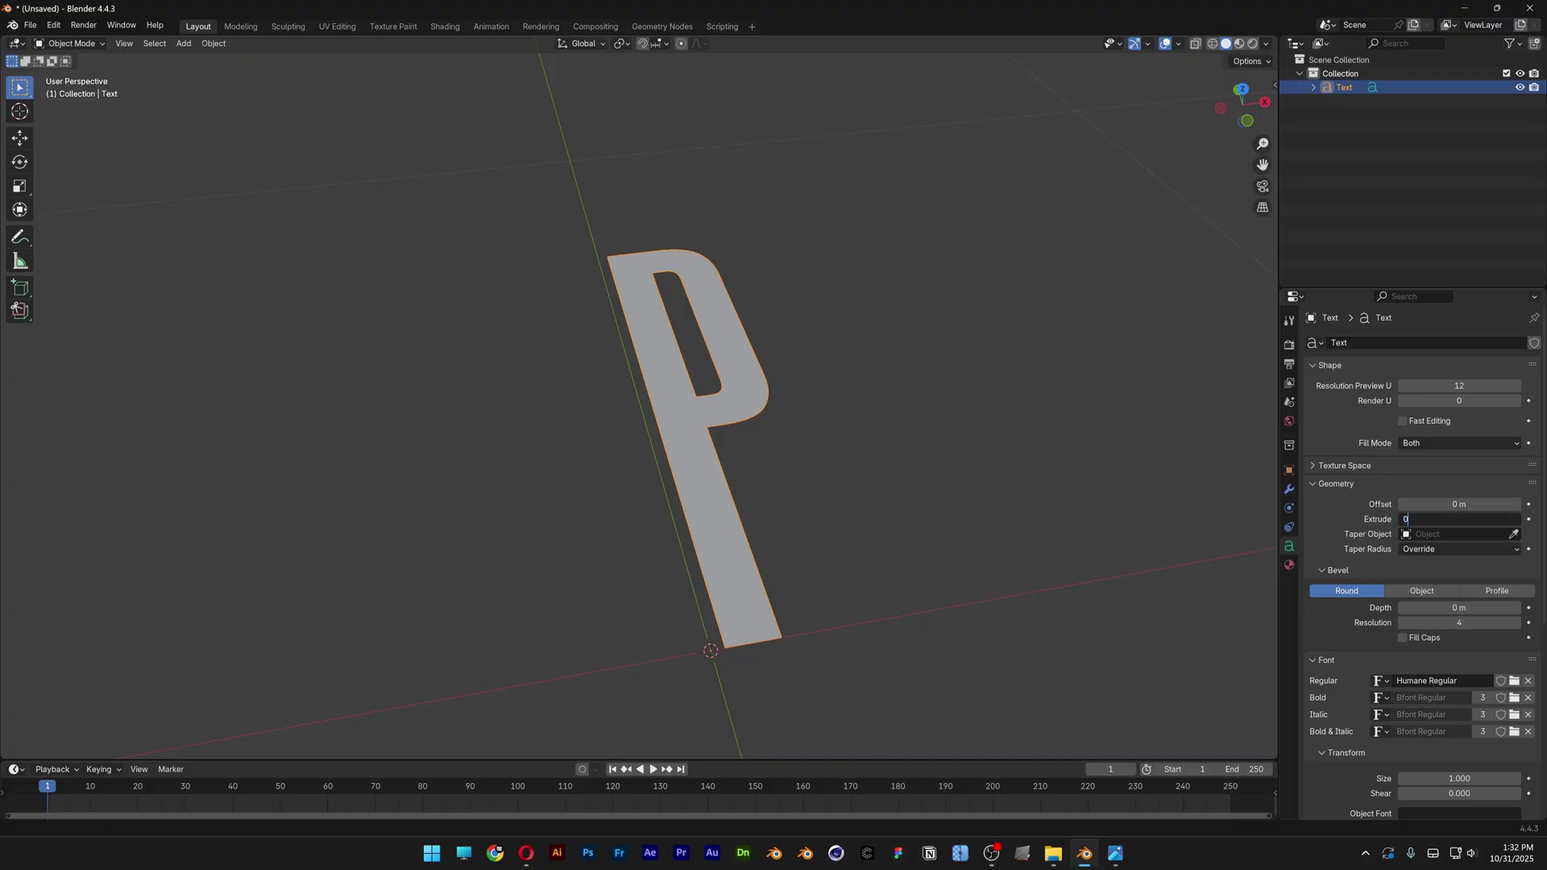
pyautogui.write('.008')
pyautogui.press('Return')
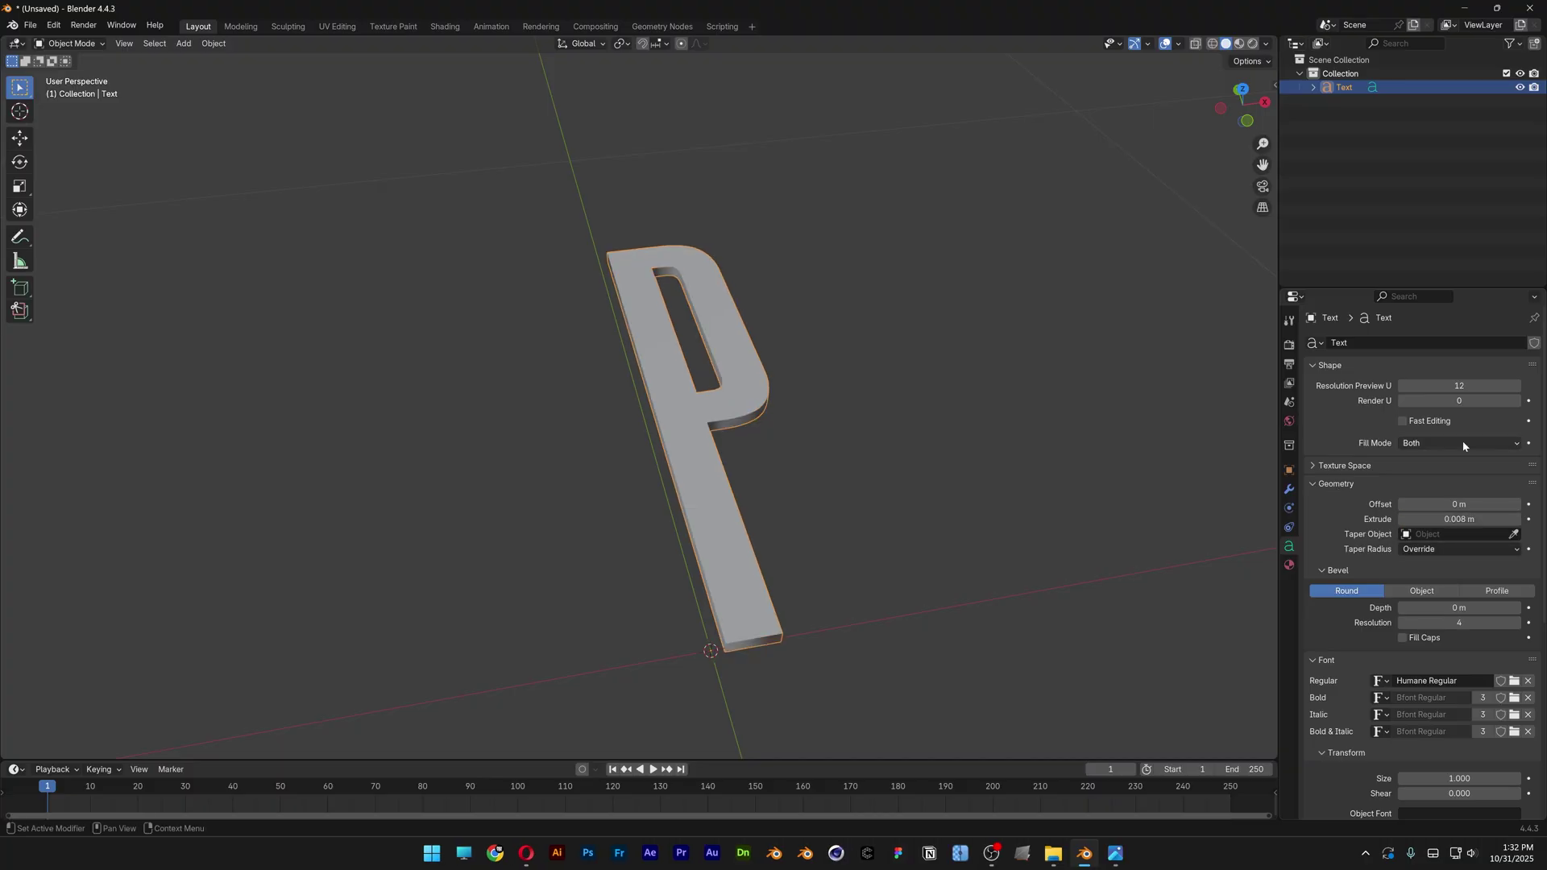
# Set the letter's bevel depth to 0.002 m.
pyautogui.click(1459, 608)
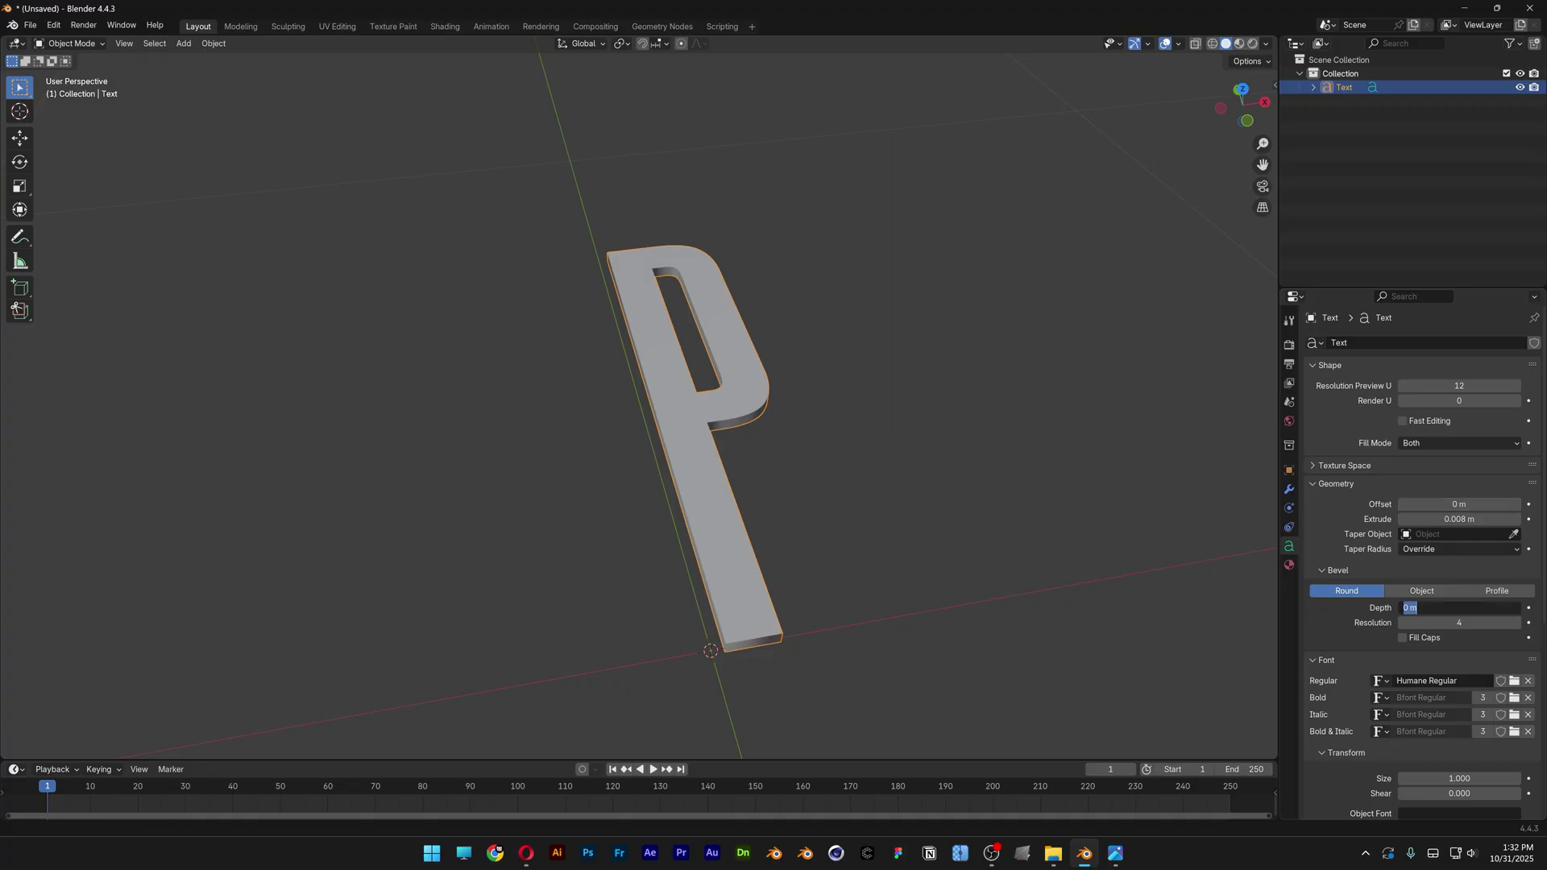
pyautogui.write('0.002')
pyautogui.press('Return')
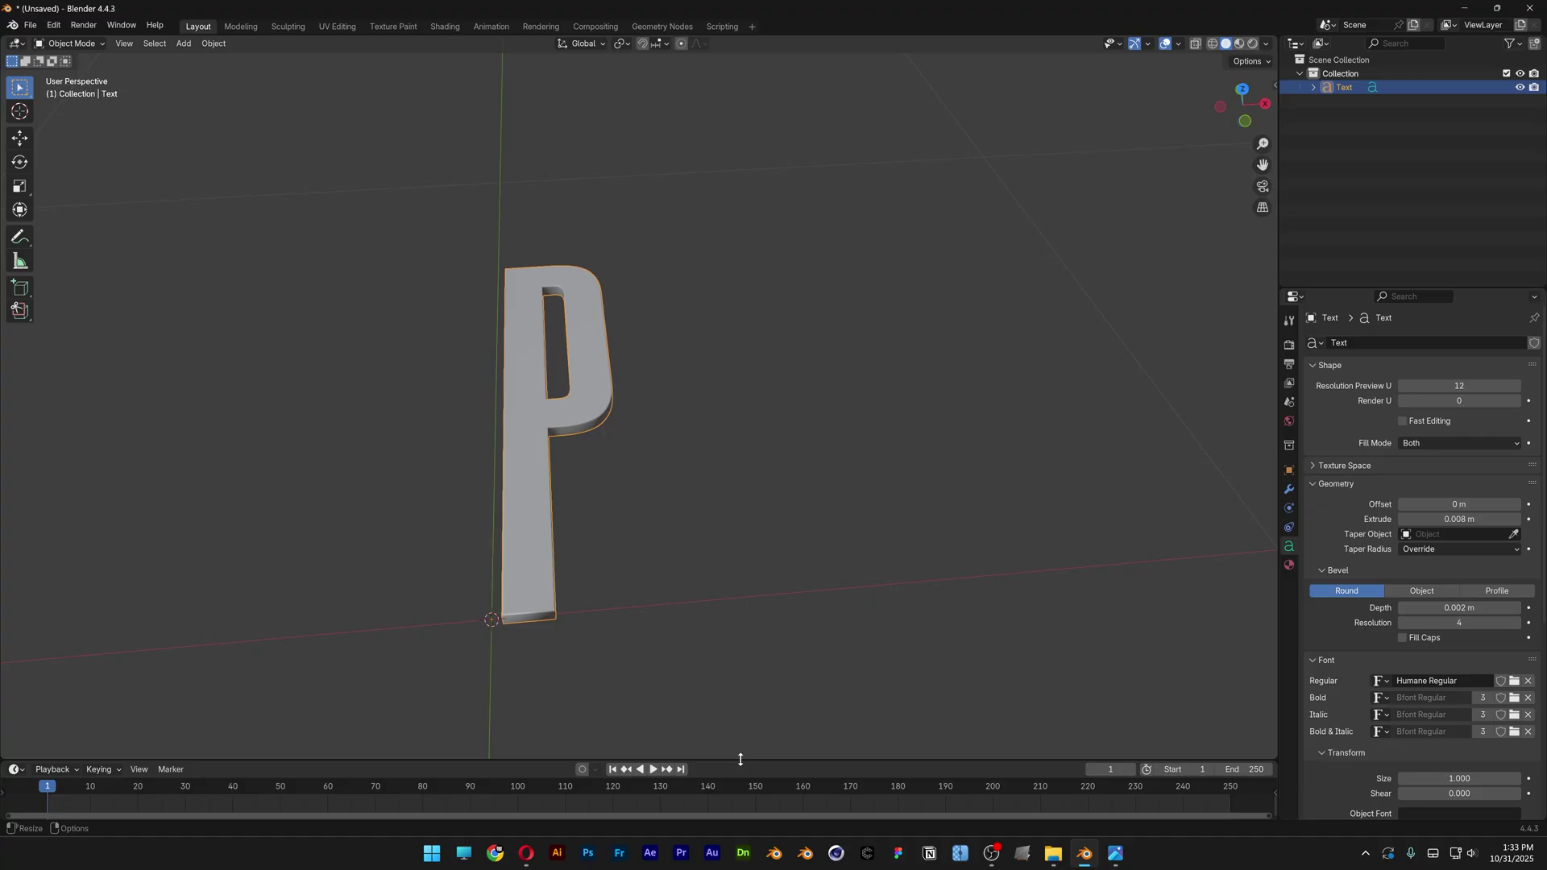
# Enlarge the timeline area, turn it into a Shader Editor, and create a new material for the letter P.
pyautogui.moveTo(741, 760); pyautogui.dragTo(742, 483)
pyautogui.click(16, 493)
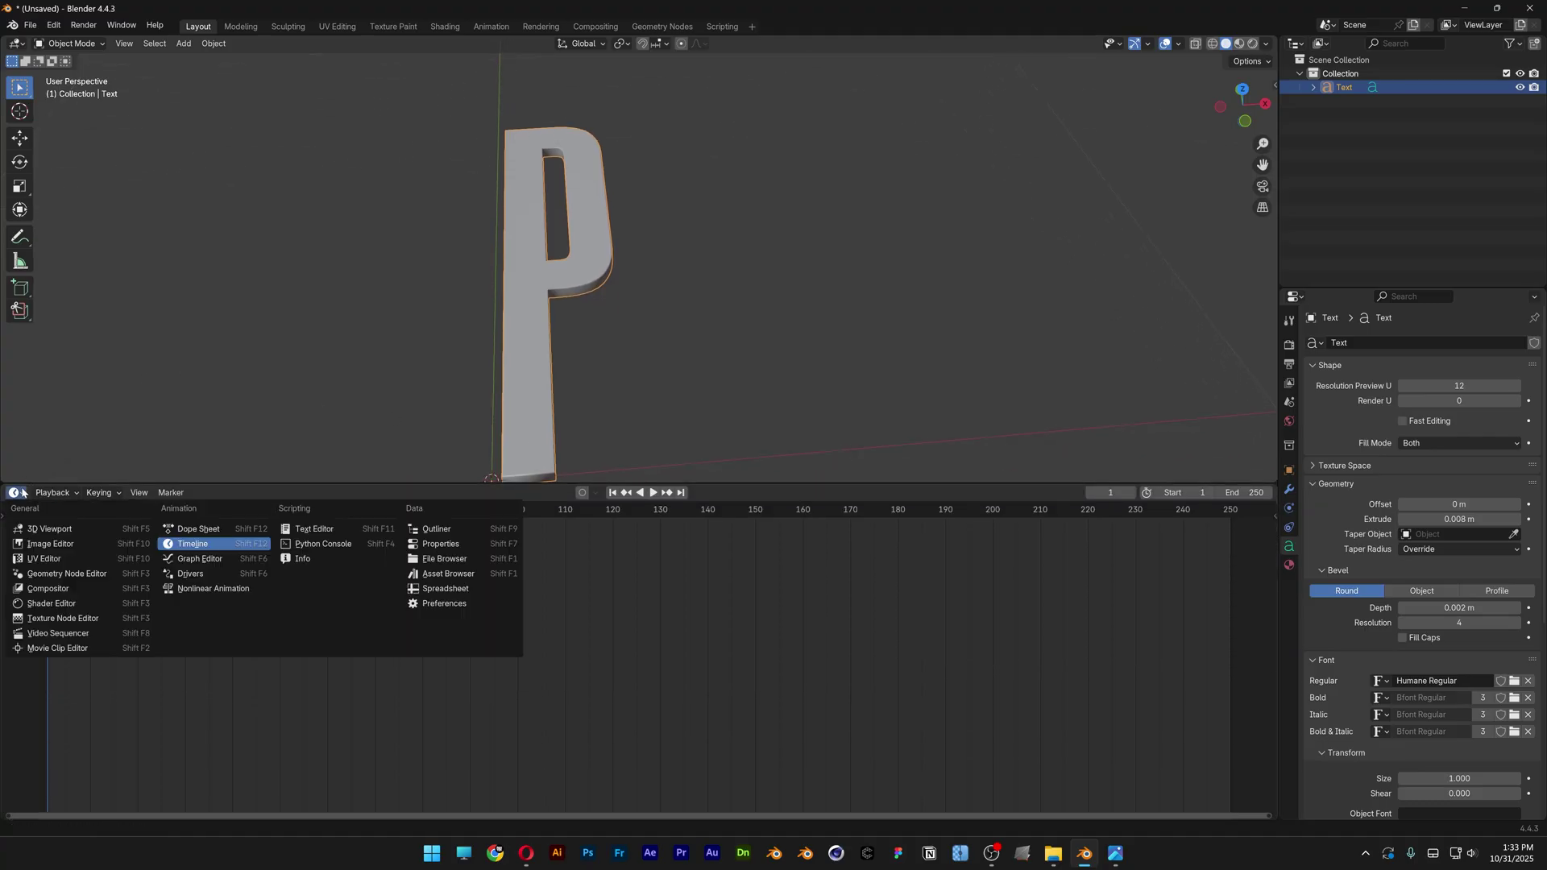
pyautogui.click(68, 605)
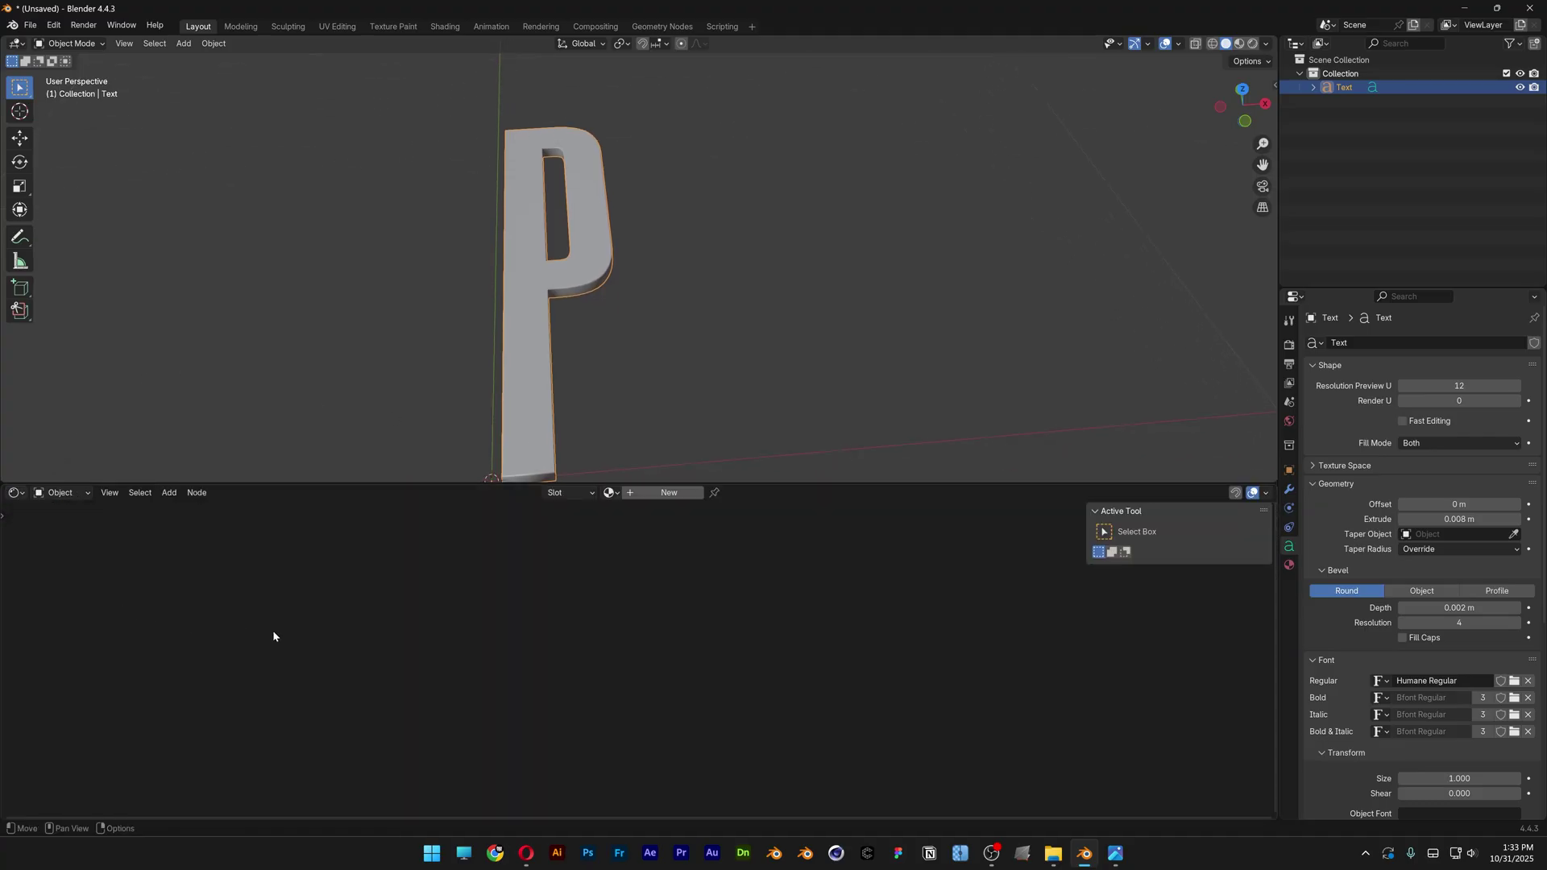
pyautogui.click(691, 493)
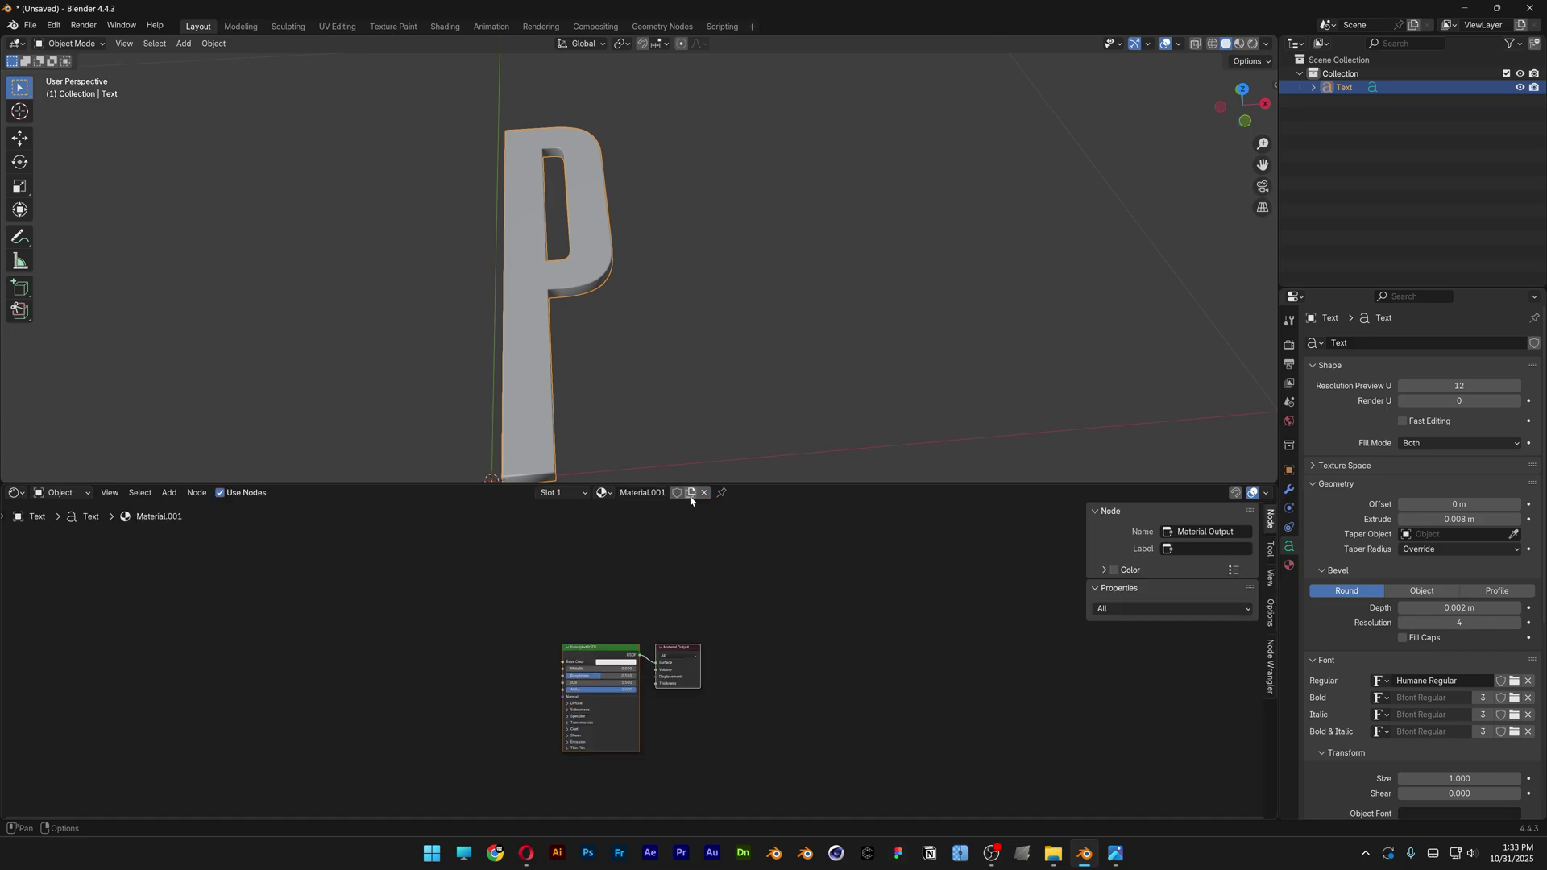
# Show the viewport in material preview and set the material's base color to saturated blue, #2363FF.
pyautogui.click(1240, 43)
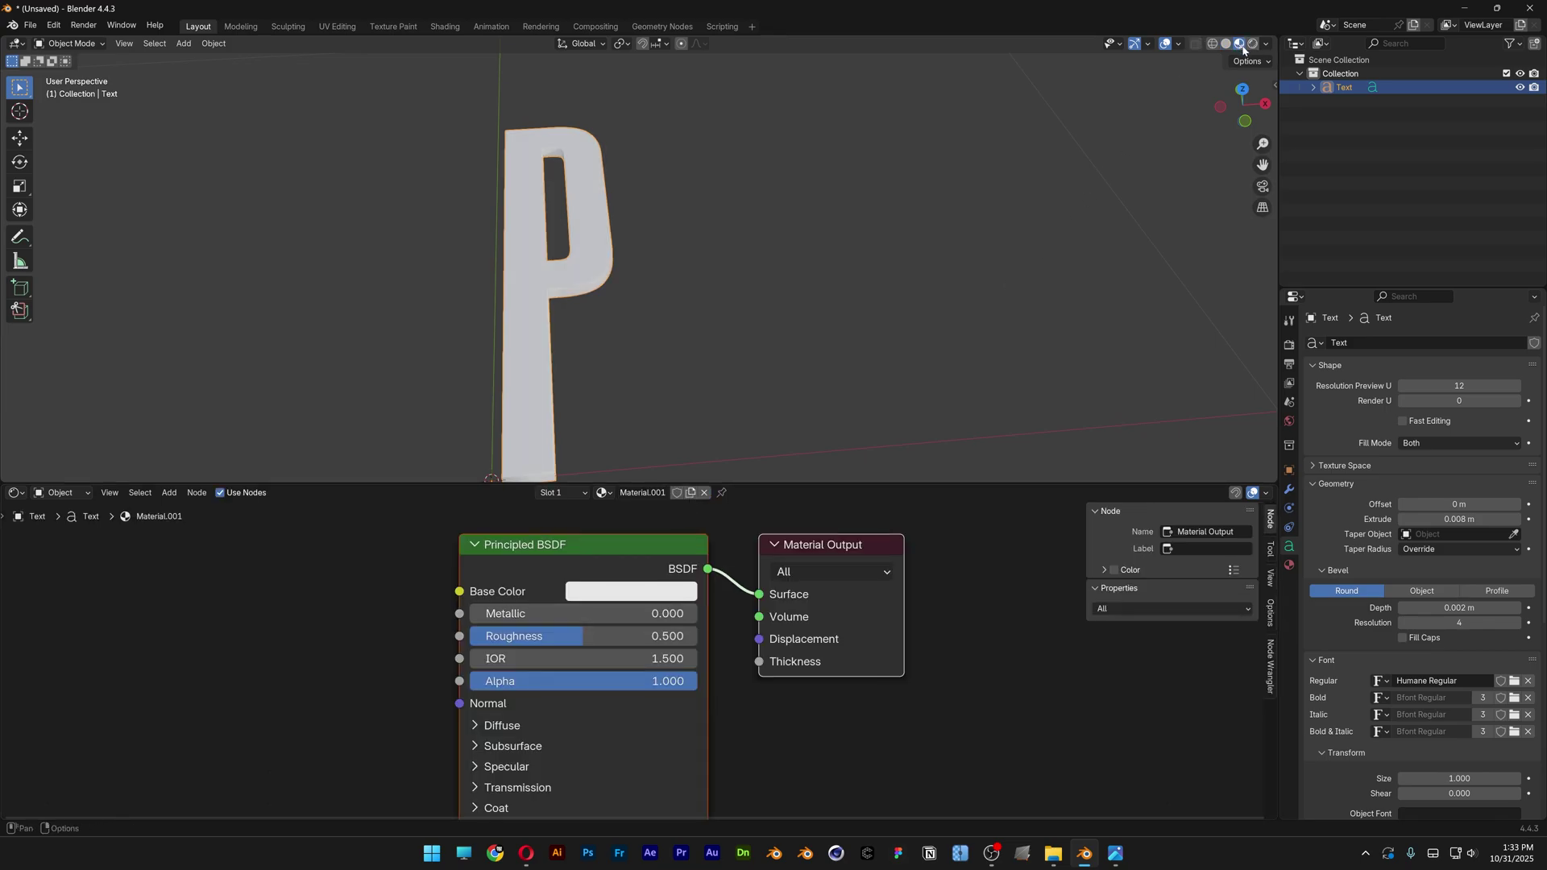
pyautogui.click(638, 594)
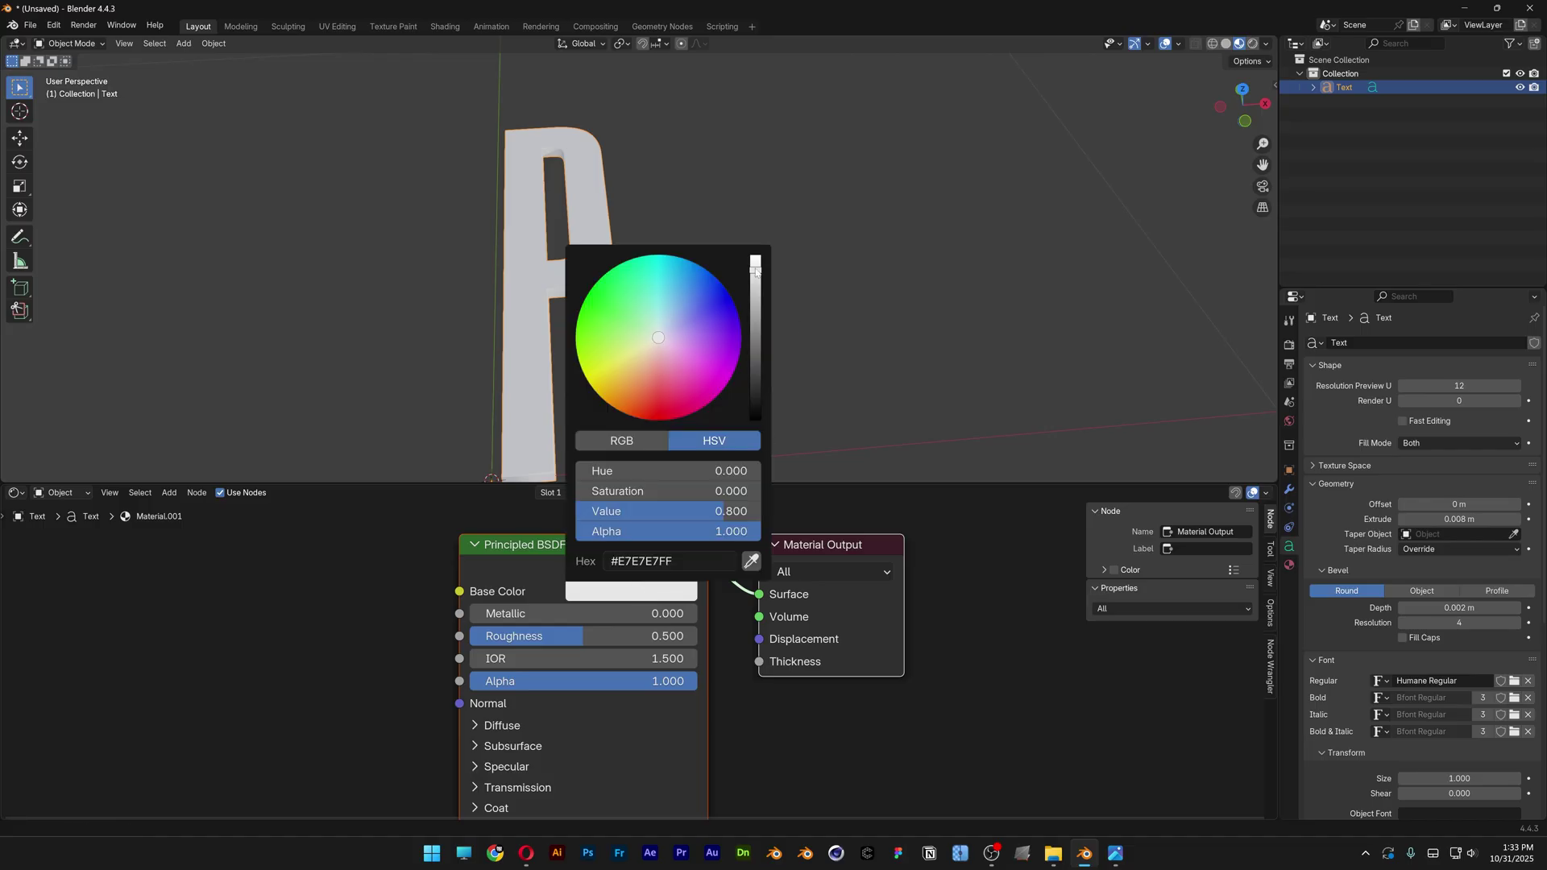
pyautogui.moveTo(755, 270); pyautogui.dragTo(707, 285)
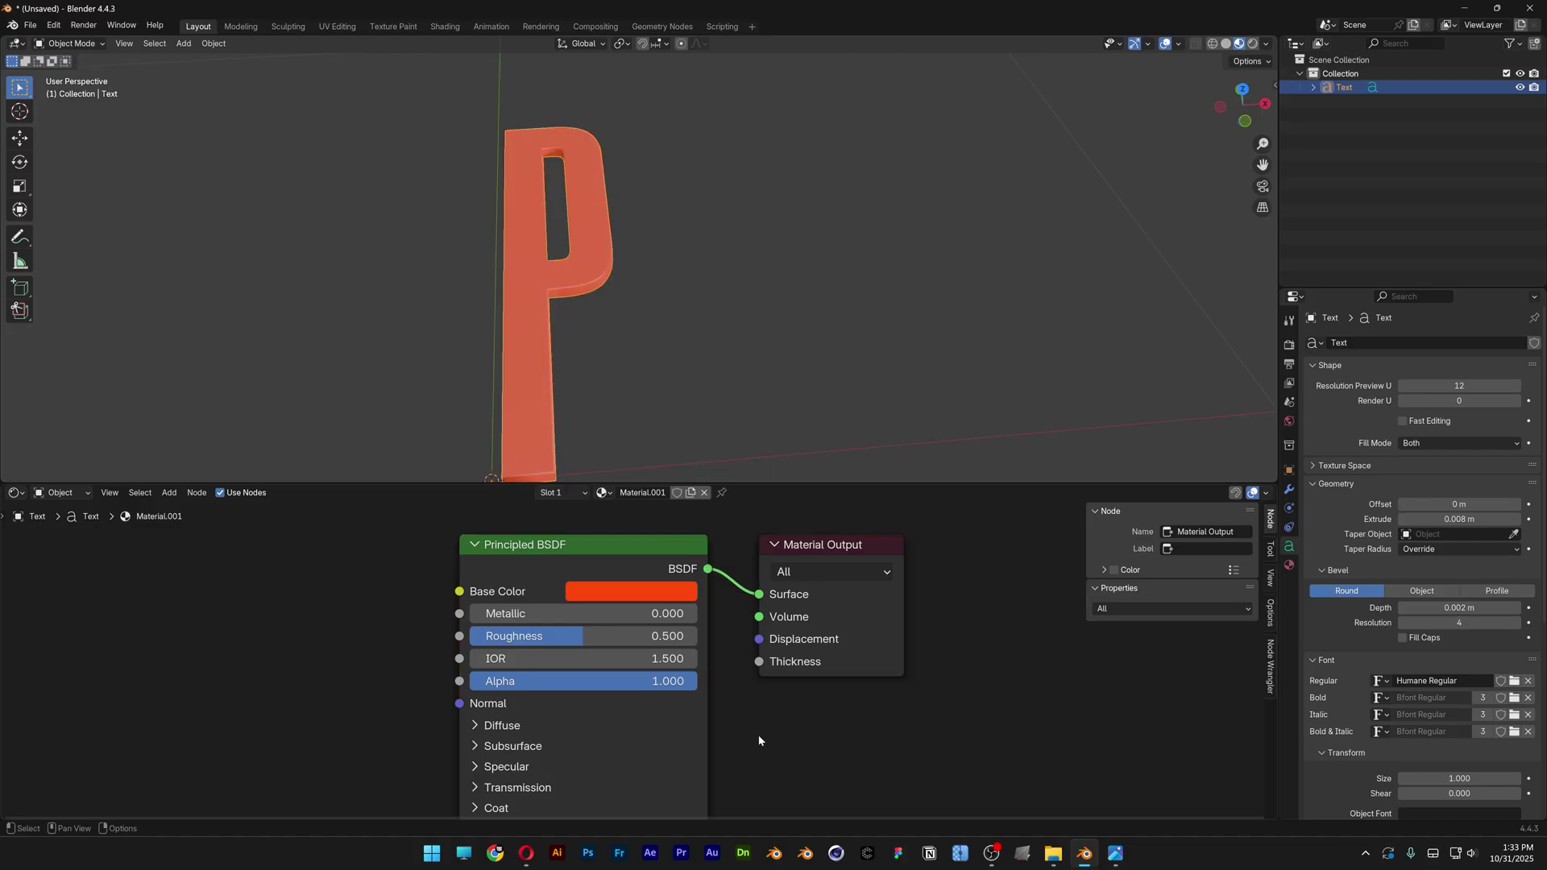
# Give the 3D viewport more height and center the letter P with Set Origin, Geometry to Origin.
pyautogui.scroll(-2, 685, 645)
pyautogui.moveTo(823, 484); pyautogui.dragTo(823, 611)
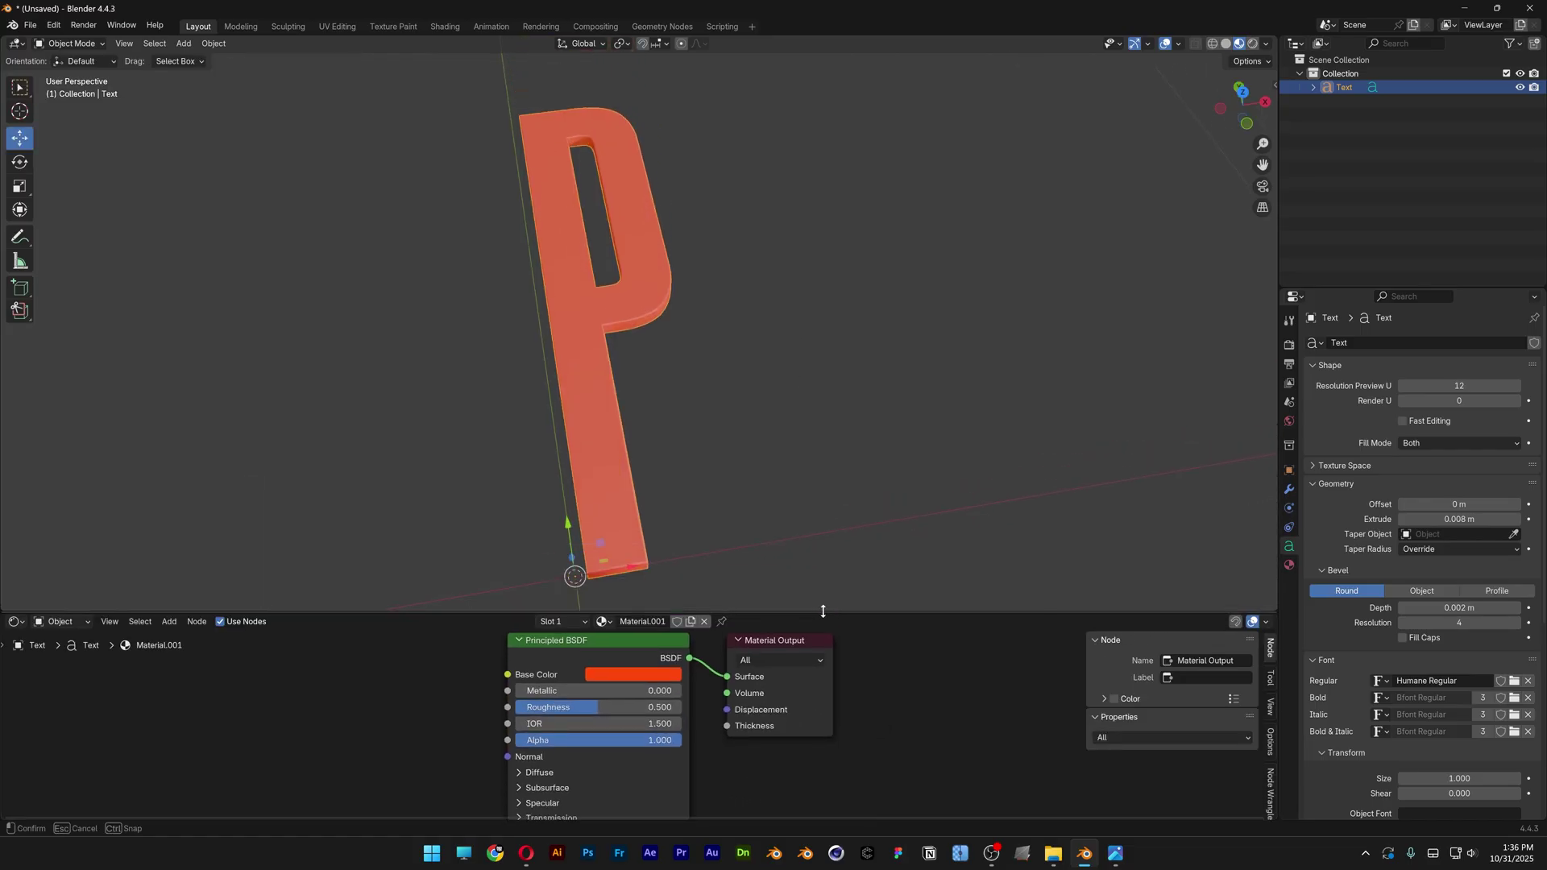
pyautogui.rightClick(611, 317)
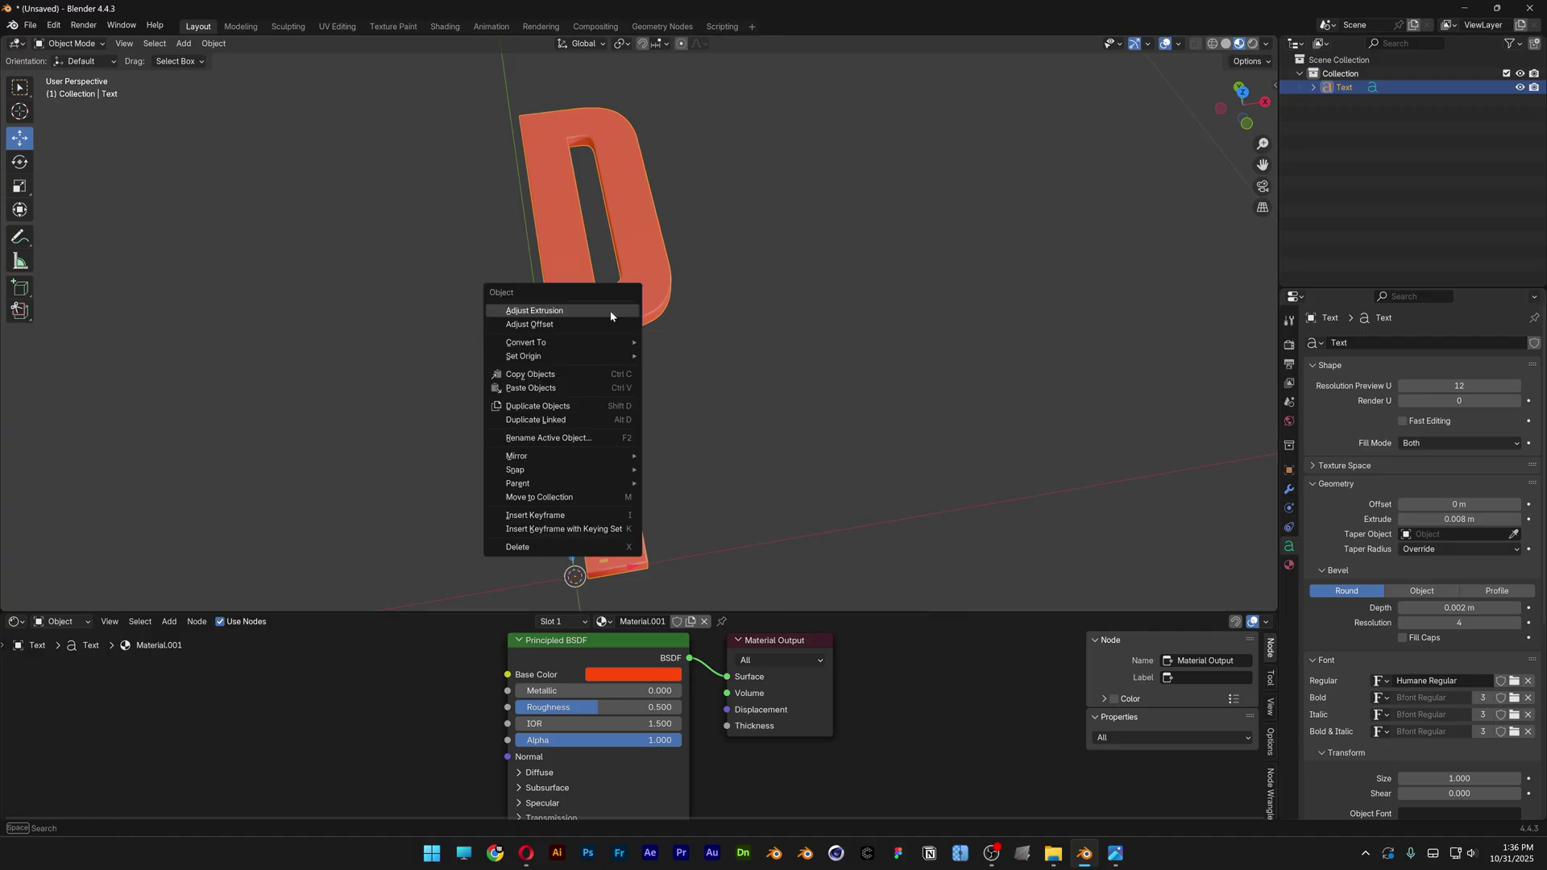
pyautogui.moveTo(569, 362)
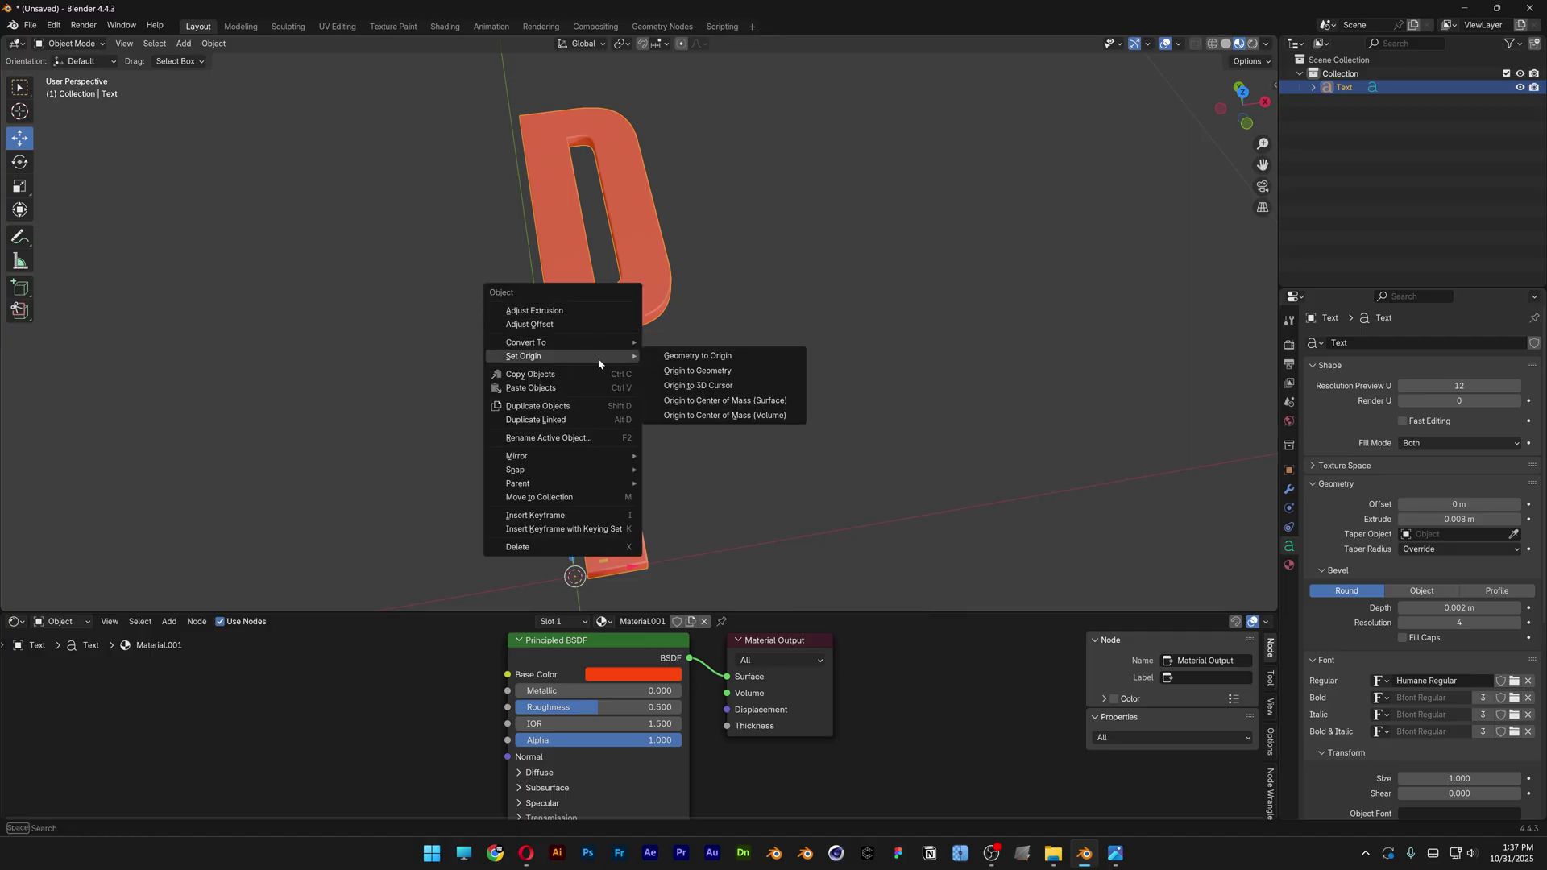
pyautogui.click(749, 357)
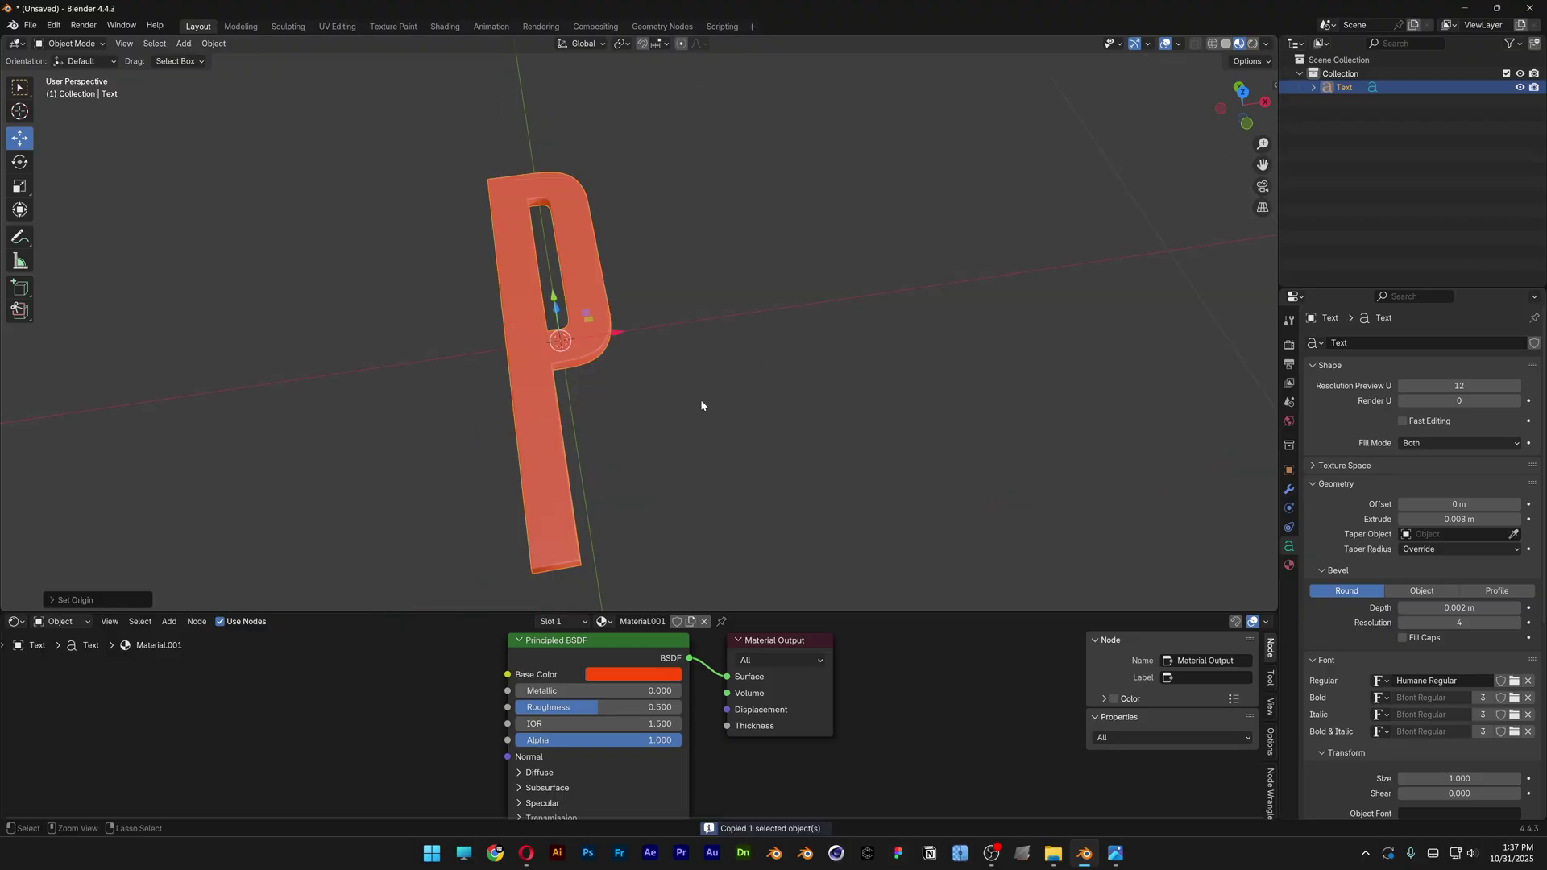
# Paste a copy of the letter P and move it along the X axis to sit beside the original.
pyautogui.hotkey('ctrl', 'v')
pyautogui.press('g')
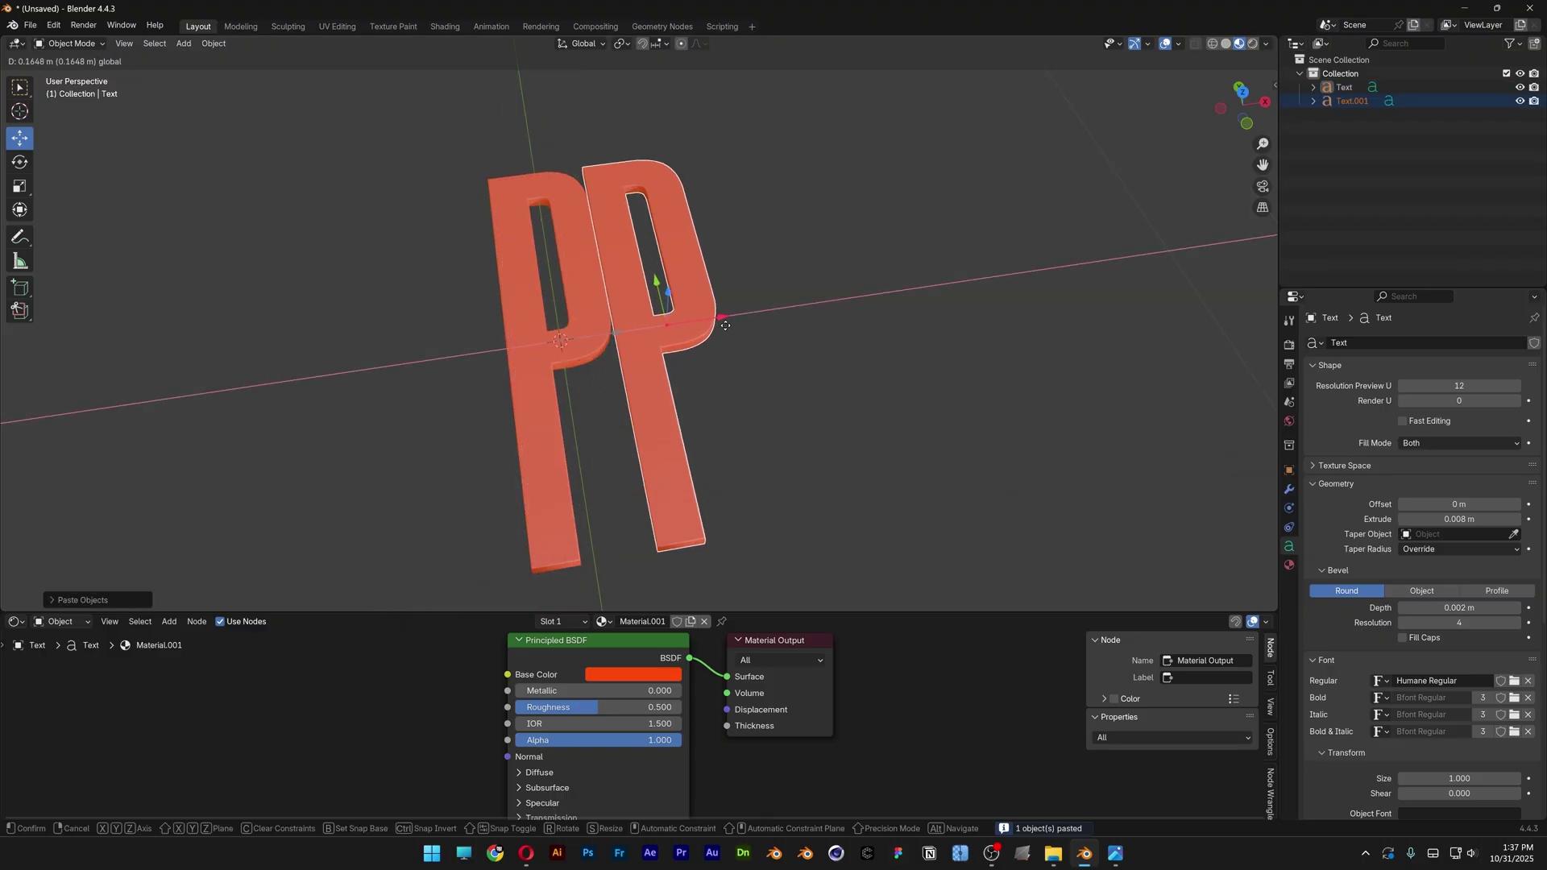
pyautogui.click(743, 327)
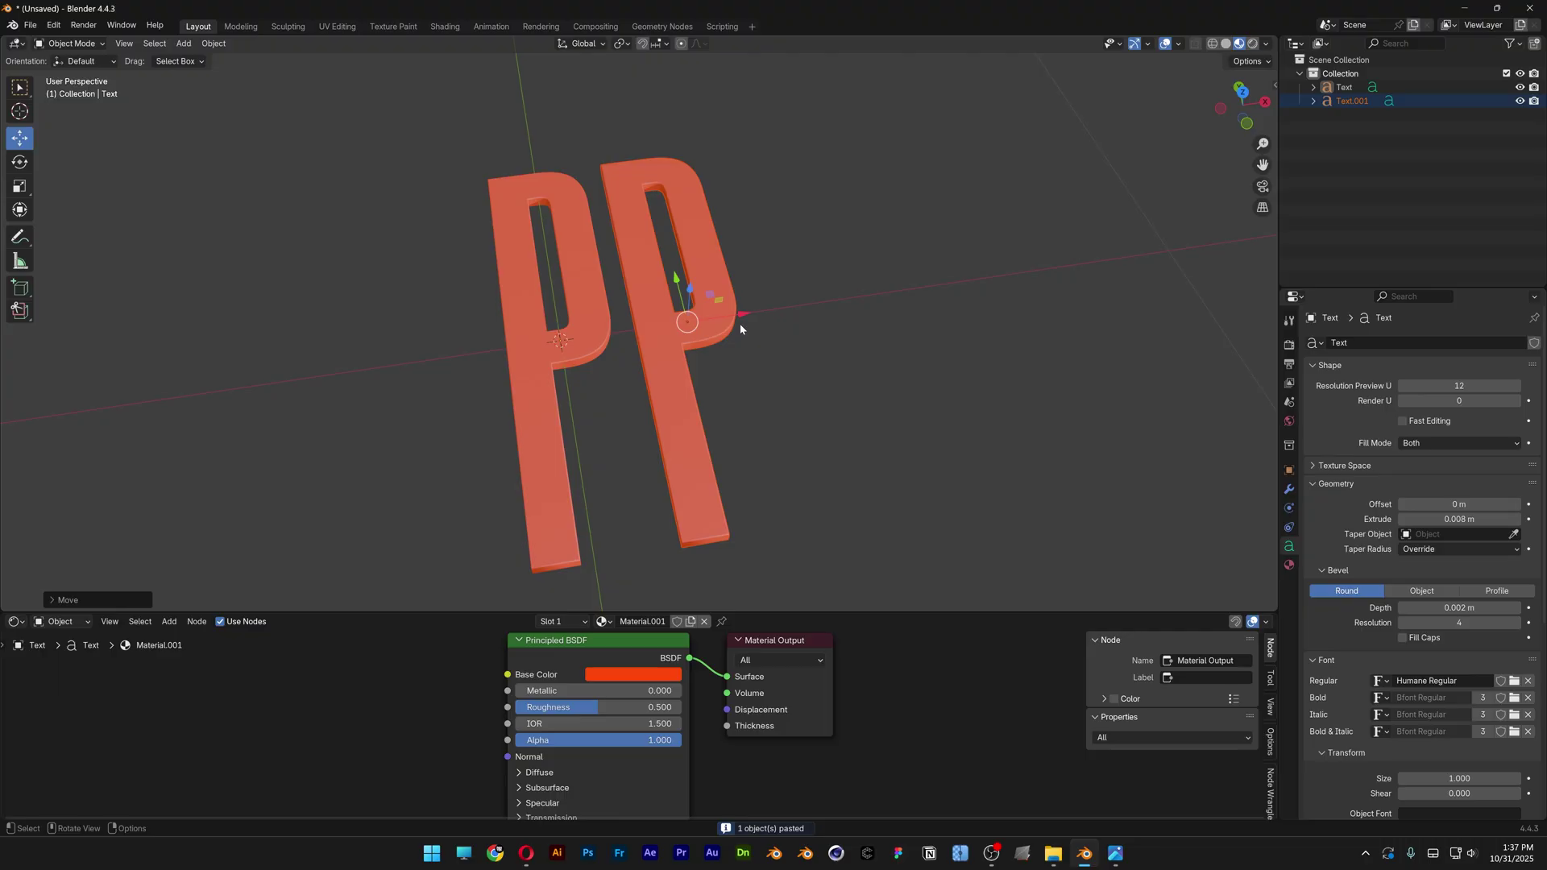
# Select only the copied letter and change its text from P to A.
pyautogui.click(787, 379)
pyautogui.click(723, 324)
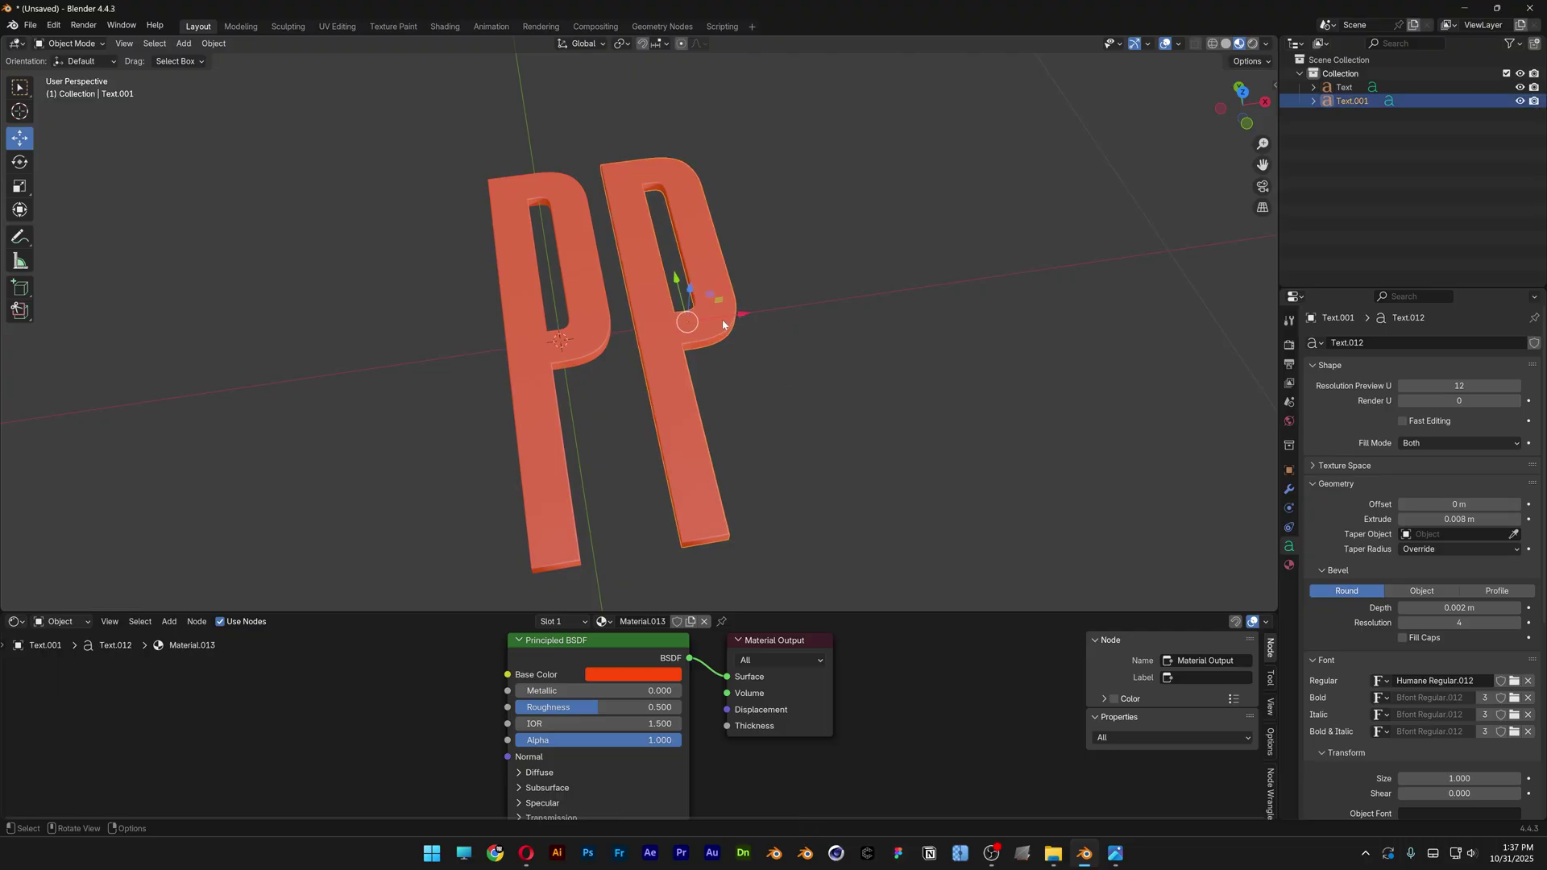
pyautogui.press('Tab')
pyautogui.press('BackSpace')
pyautogui.write('A')
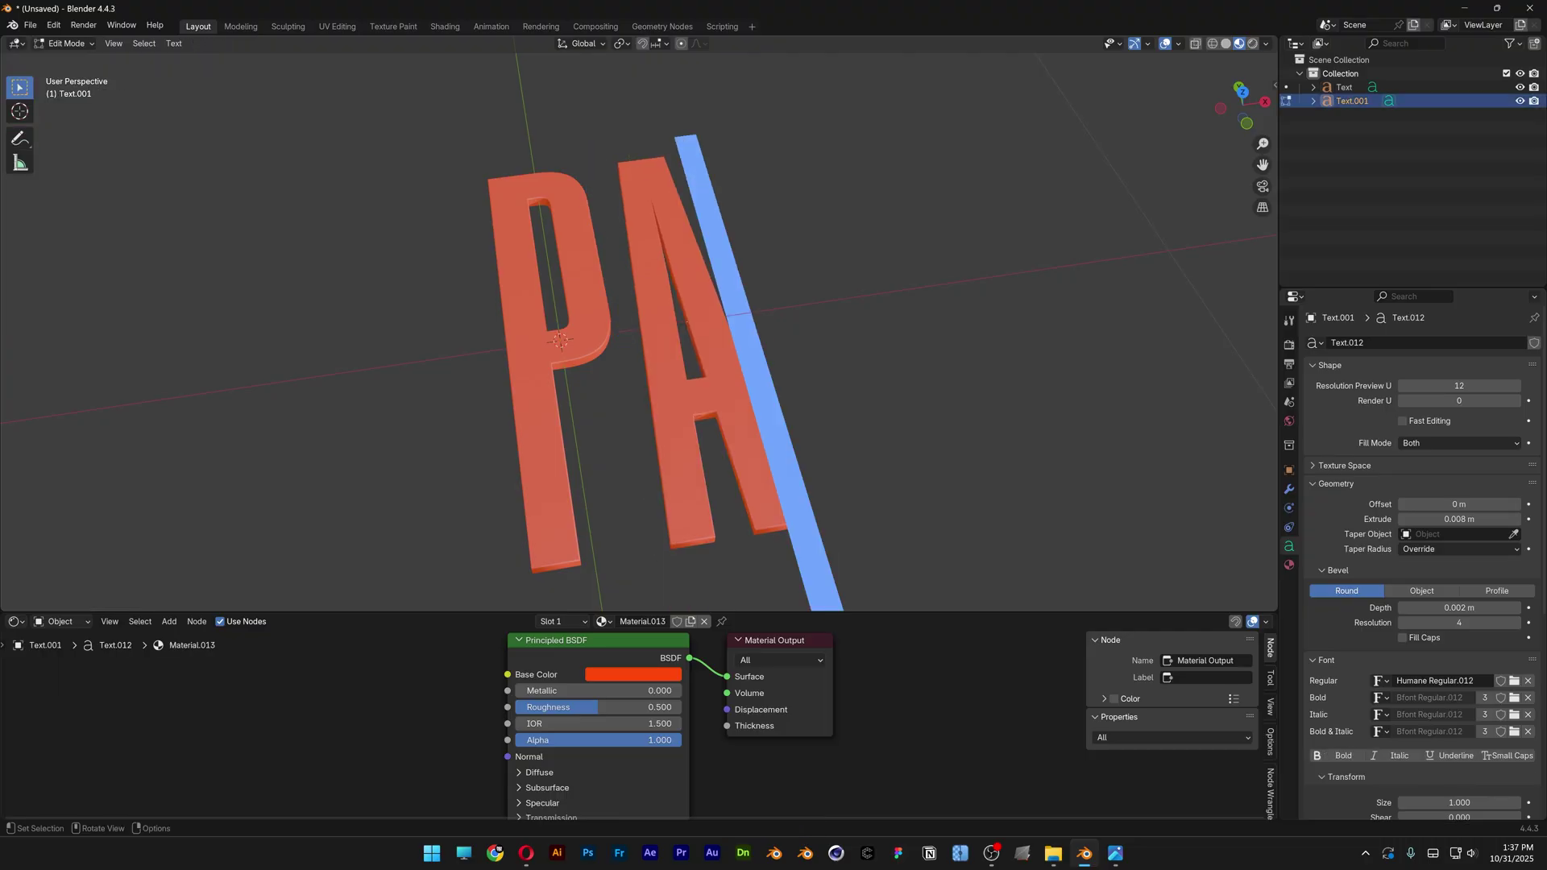
pyautogui.press('Tab')
# Duplicate the letter A and move the copy along the X axis into the third letter position.
pyautogui.hotkey('ctrl', 'c')
pyautogui.hotkey('ctrl', 'v')
pyautogui.press('g')
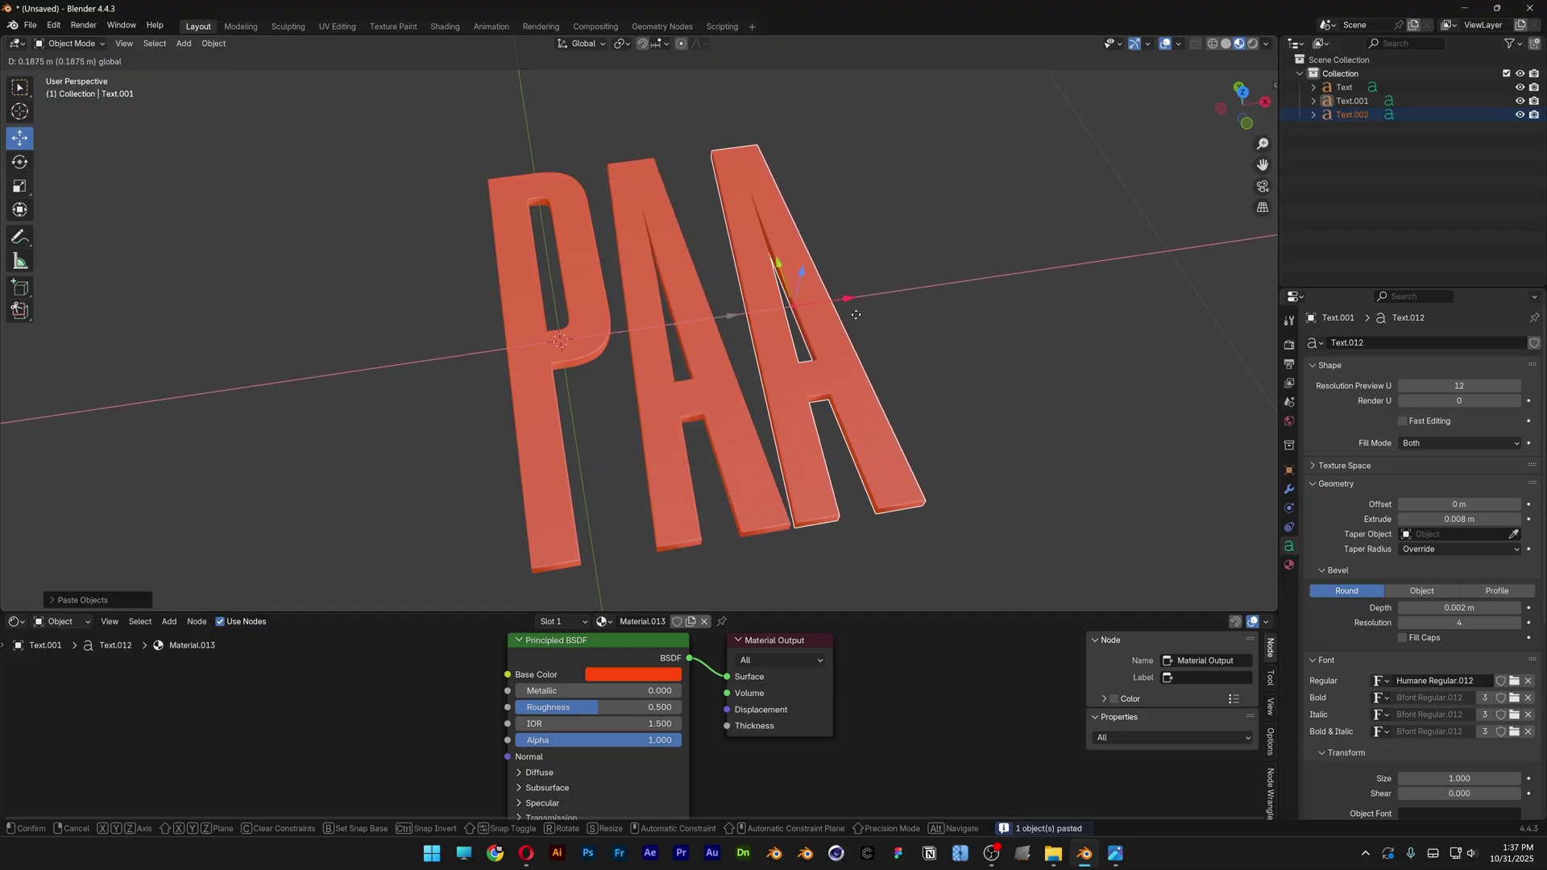
pyautogui.click(861, 322)
pyautogui.press('Tab')
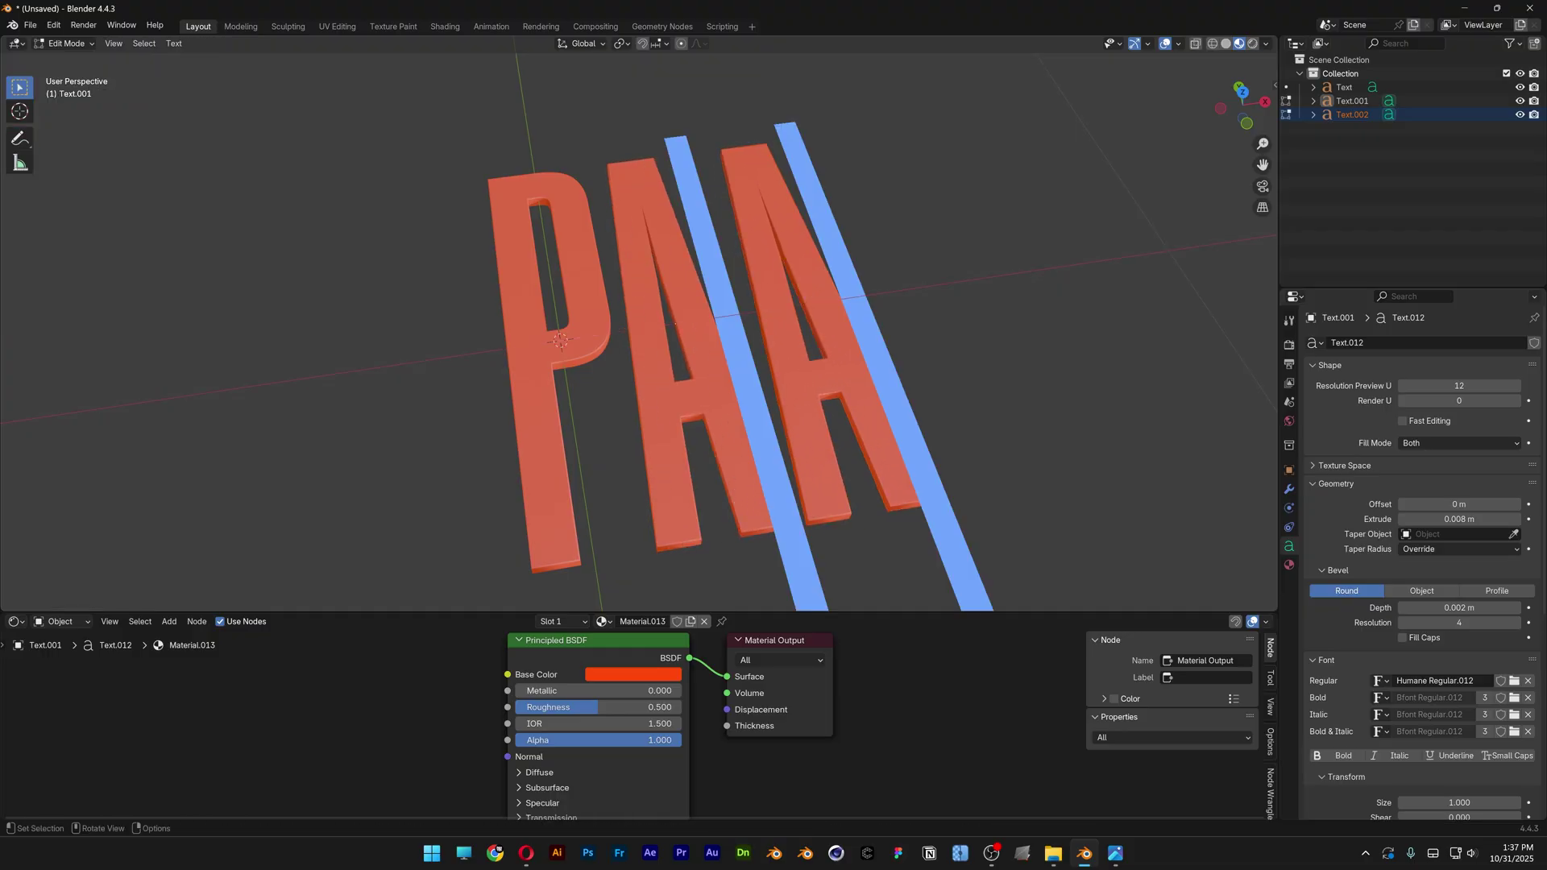
pyautogui.press('BackSpace')
pyautogui.write('A')
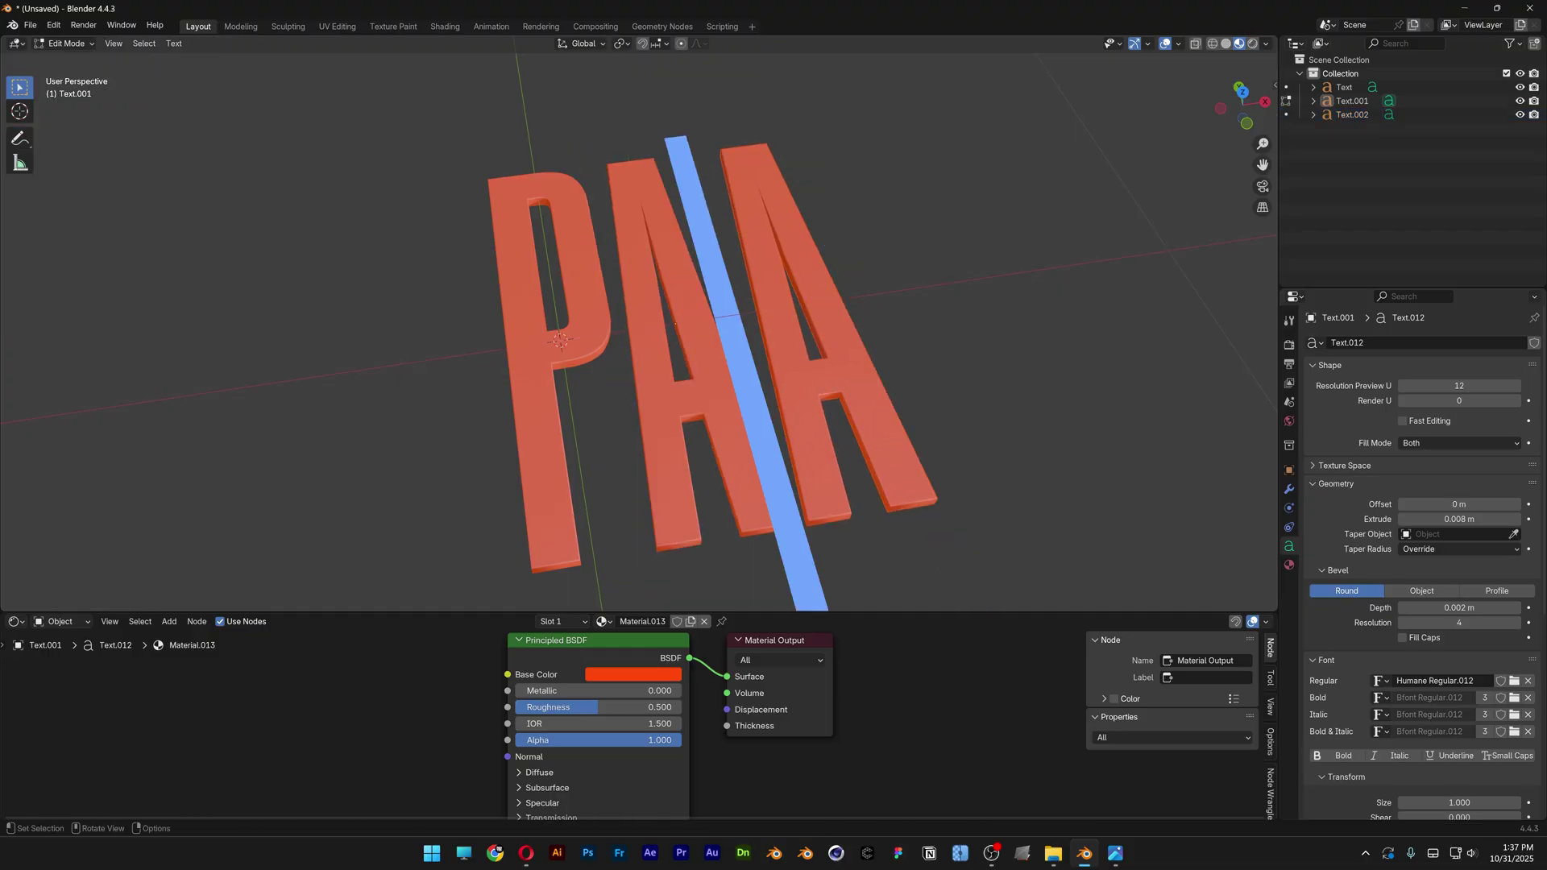
pyautogui.press('Tab')
# Finish editing the second letter, select only the third letter and open its text for editing.
pyautogui.click(813, 363)
pyautogui.click(830, 394)
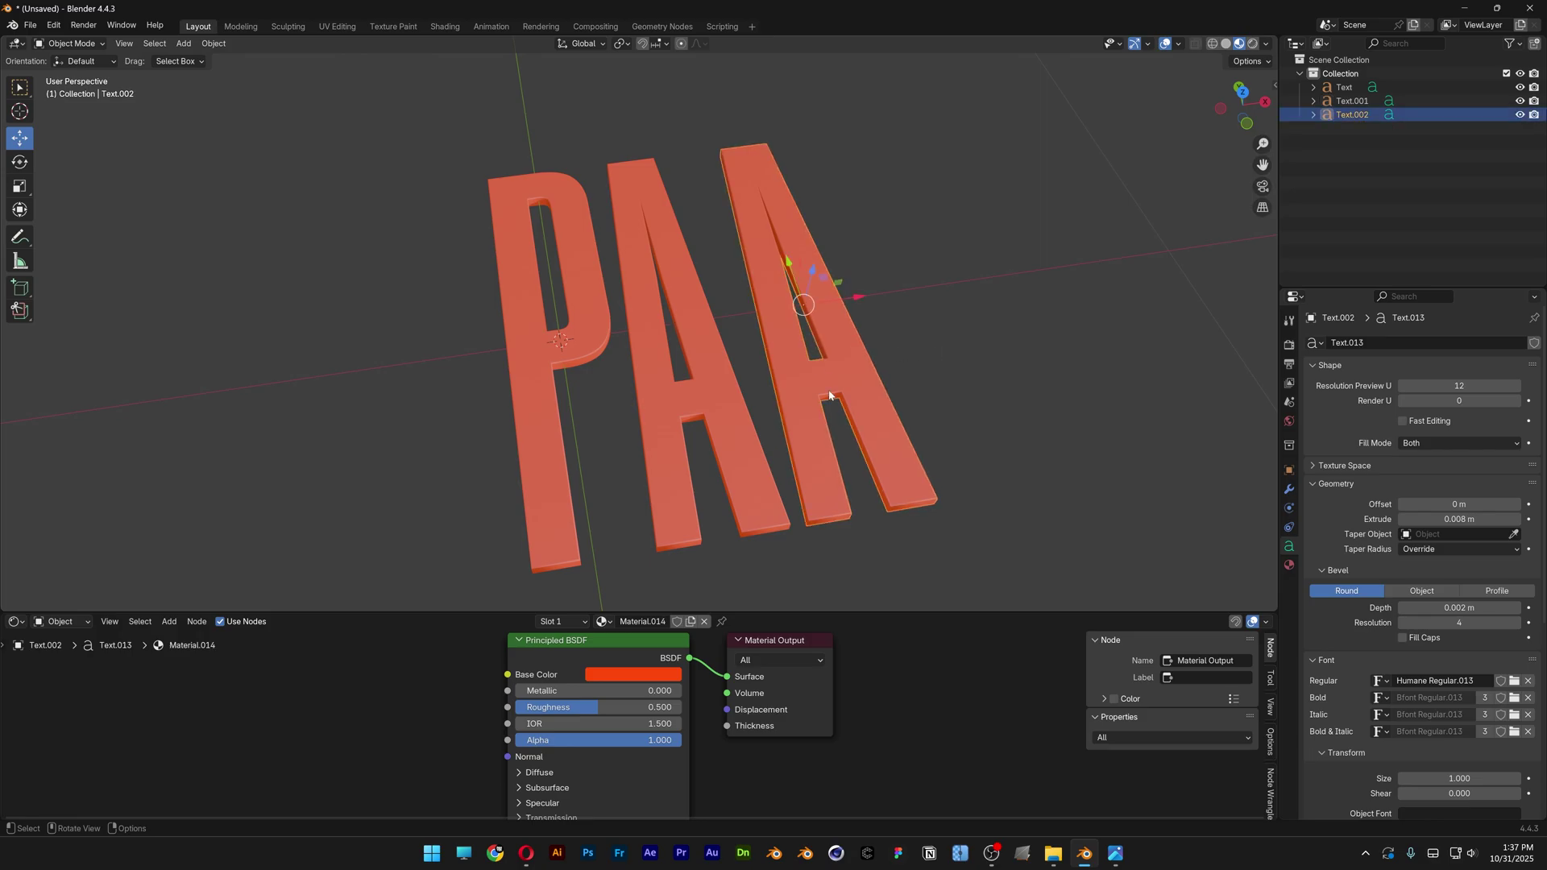
pyautogui.press('Tab')
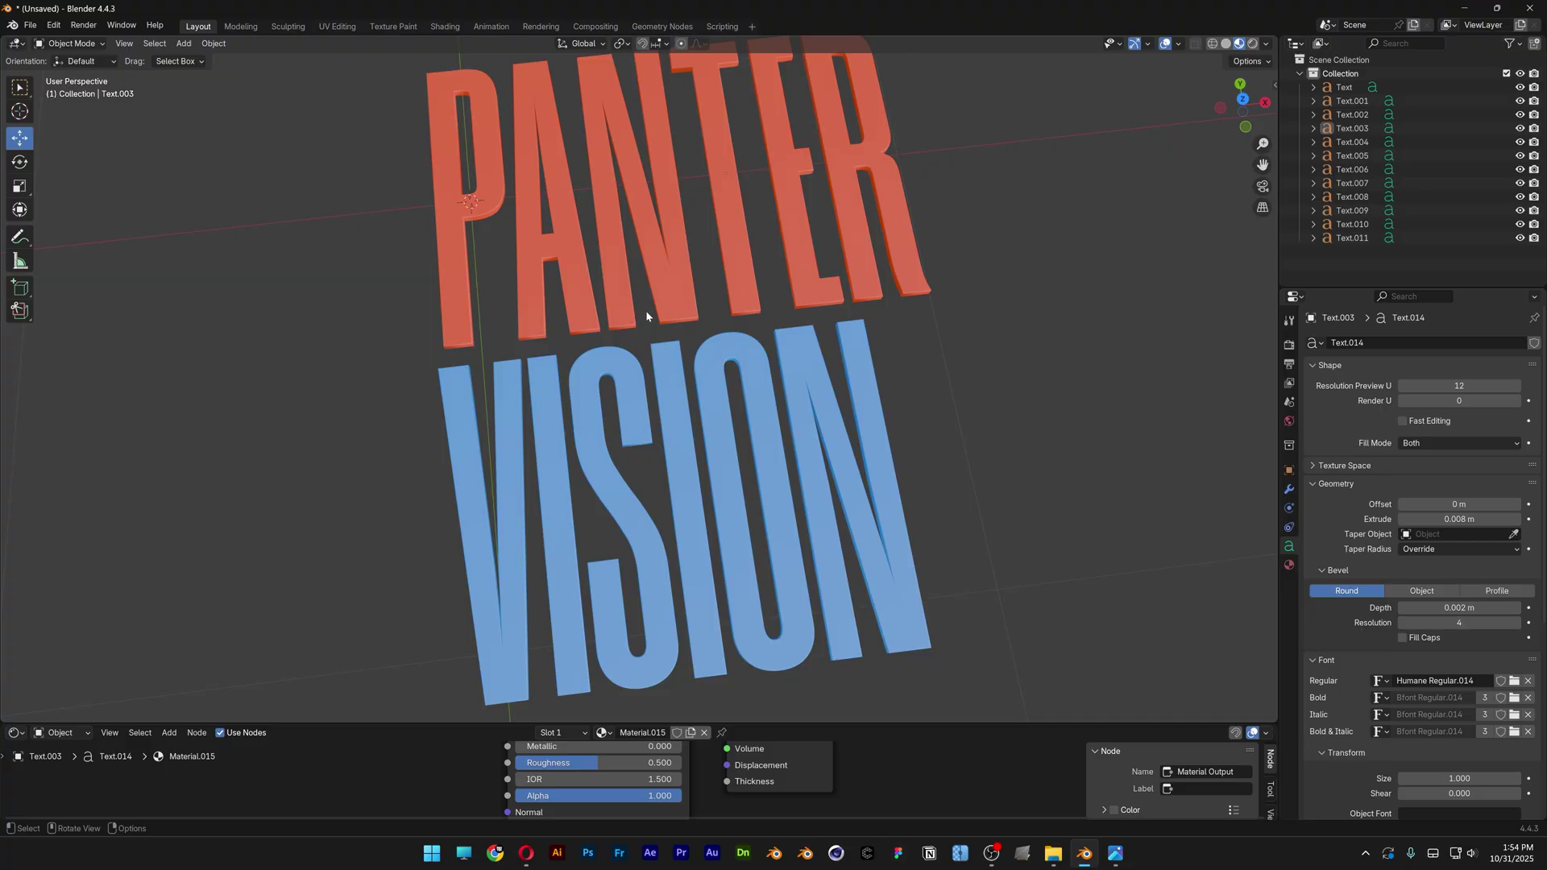
# Add a camera, raise it above the letters along the Z axis and clear its rotation.
pyautogui.press('shift')
pyautogui.hotkey('shift', 'a')
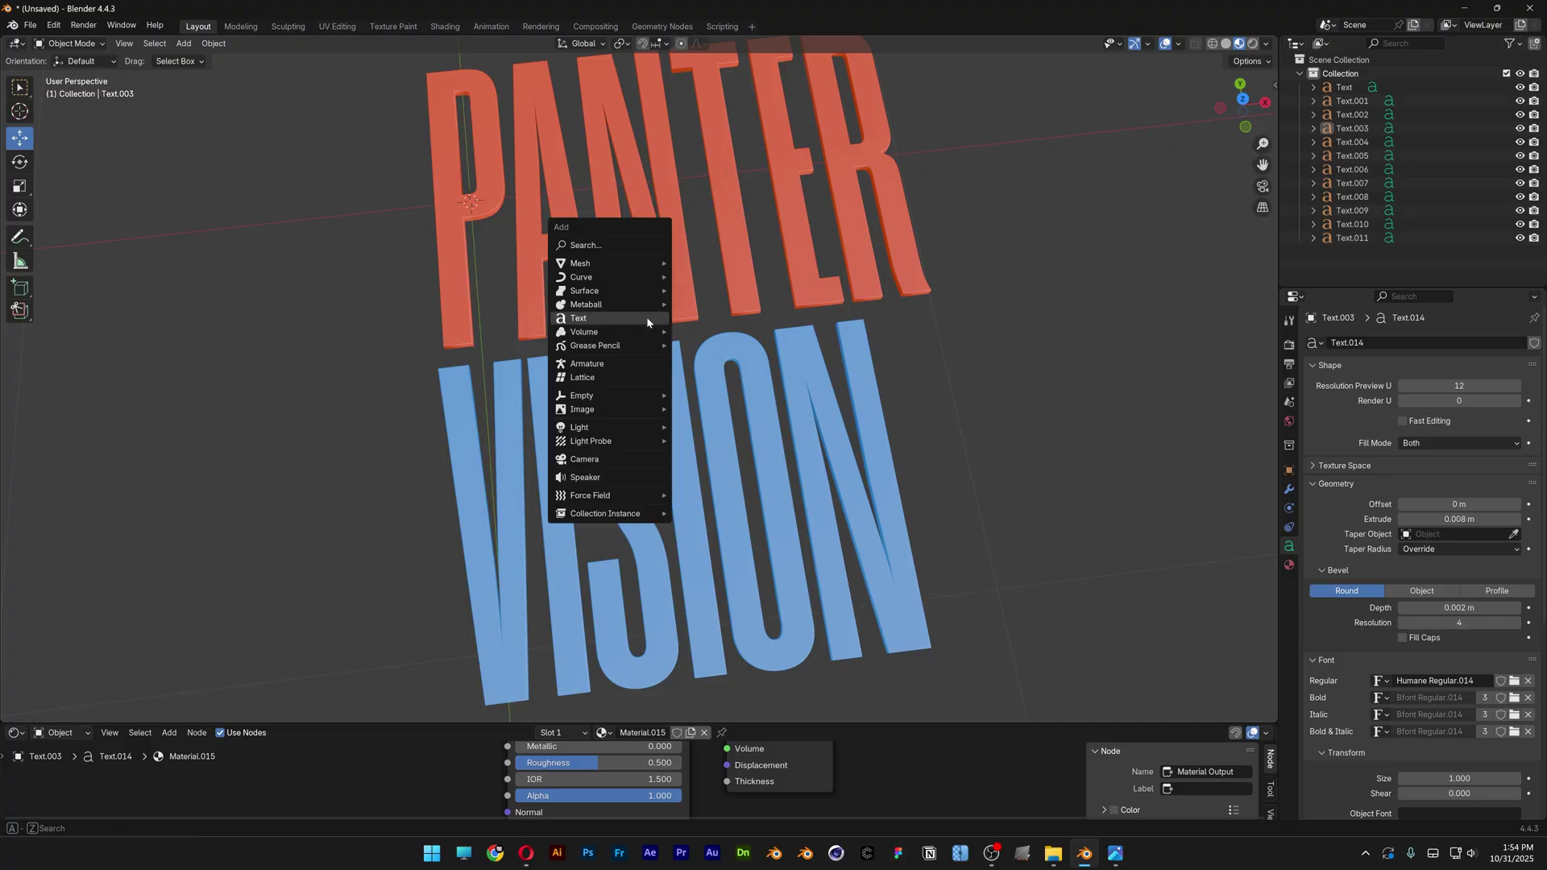
pyautogui.click(625, 459)
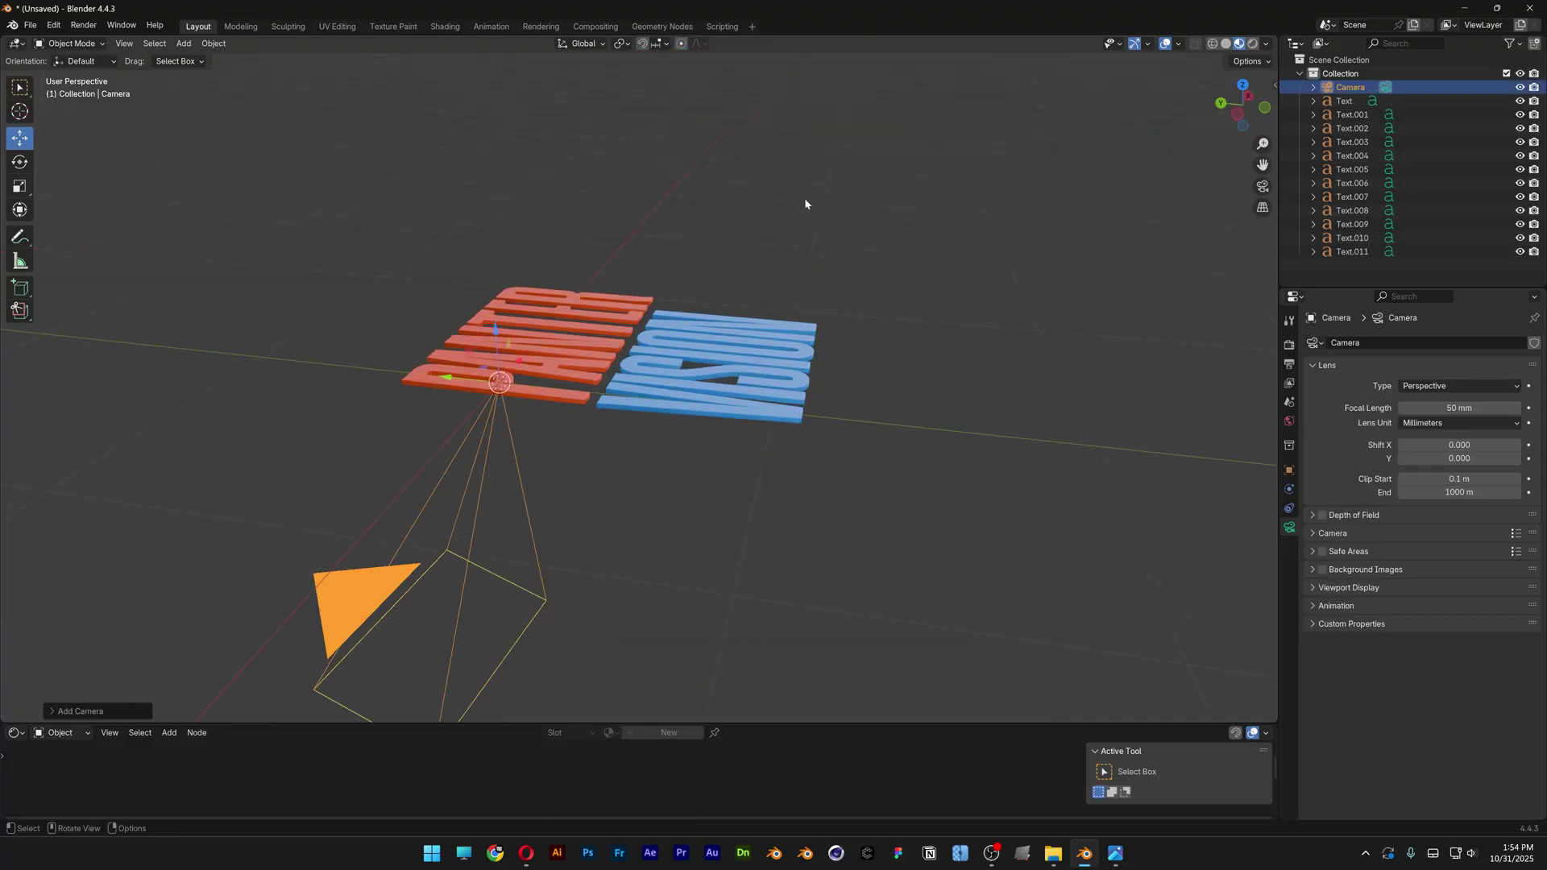
pyautogui.moveTo(556, 329); pyautogui.dragTo(656, 182)
pyautogui.scroll(-3, 656, 181)
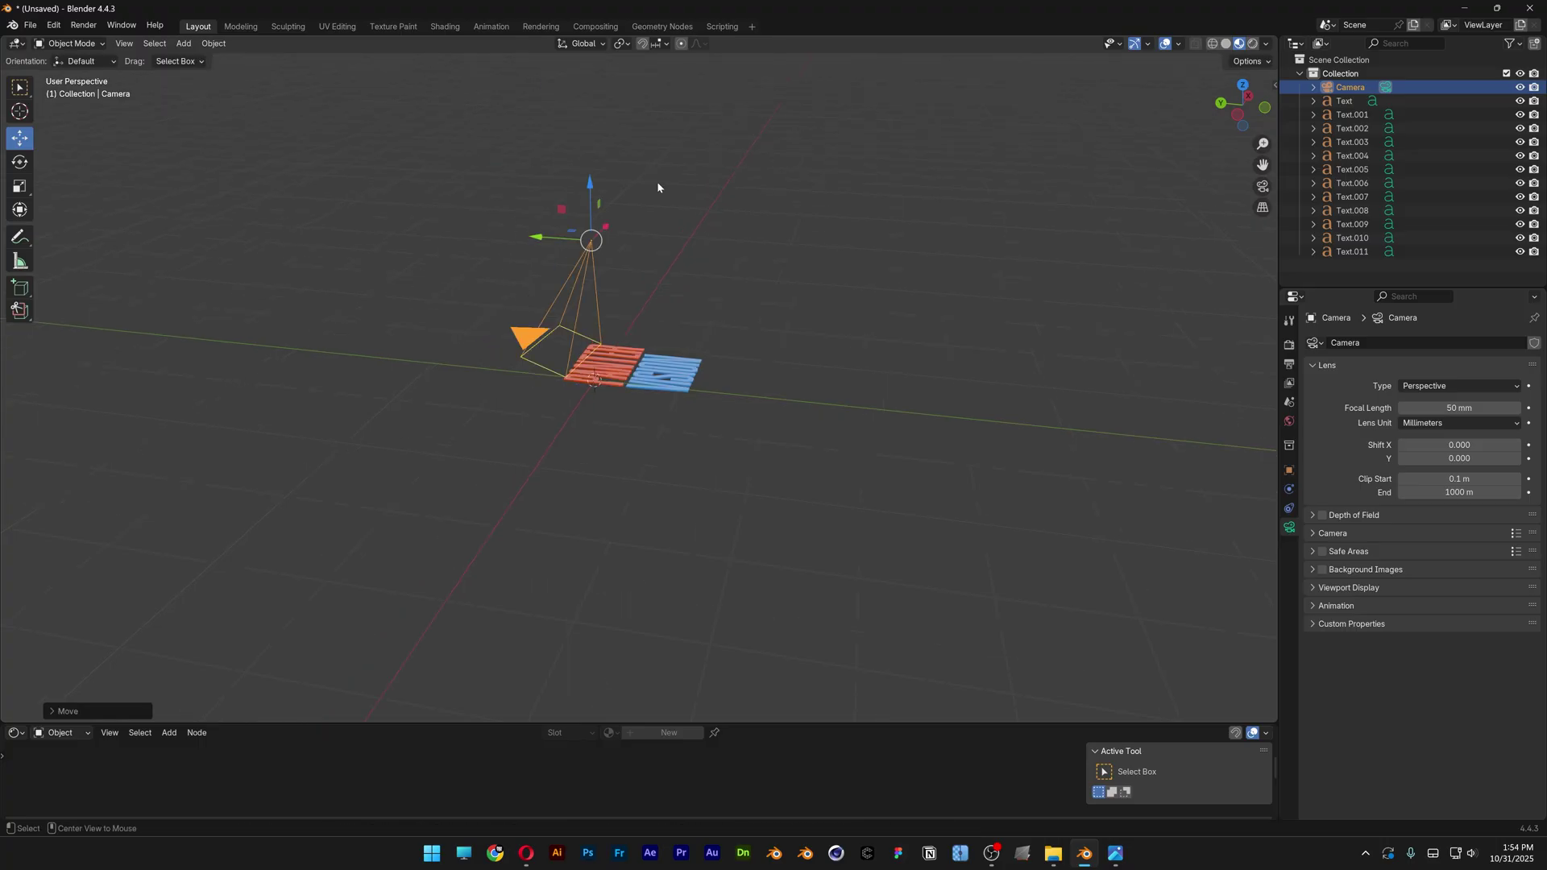
pyautogui.hotkey('alt', 'r')
pyautogui.moveTo(658, 184); pyautogui.dragTo(633, 253, button='middle')
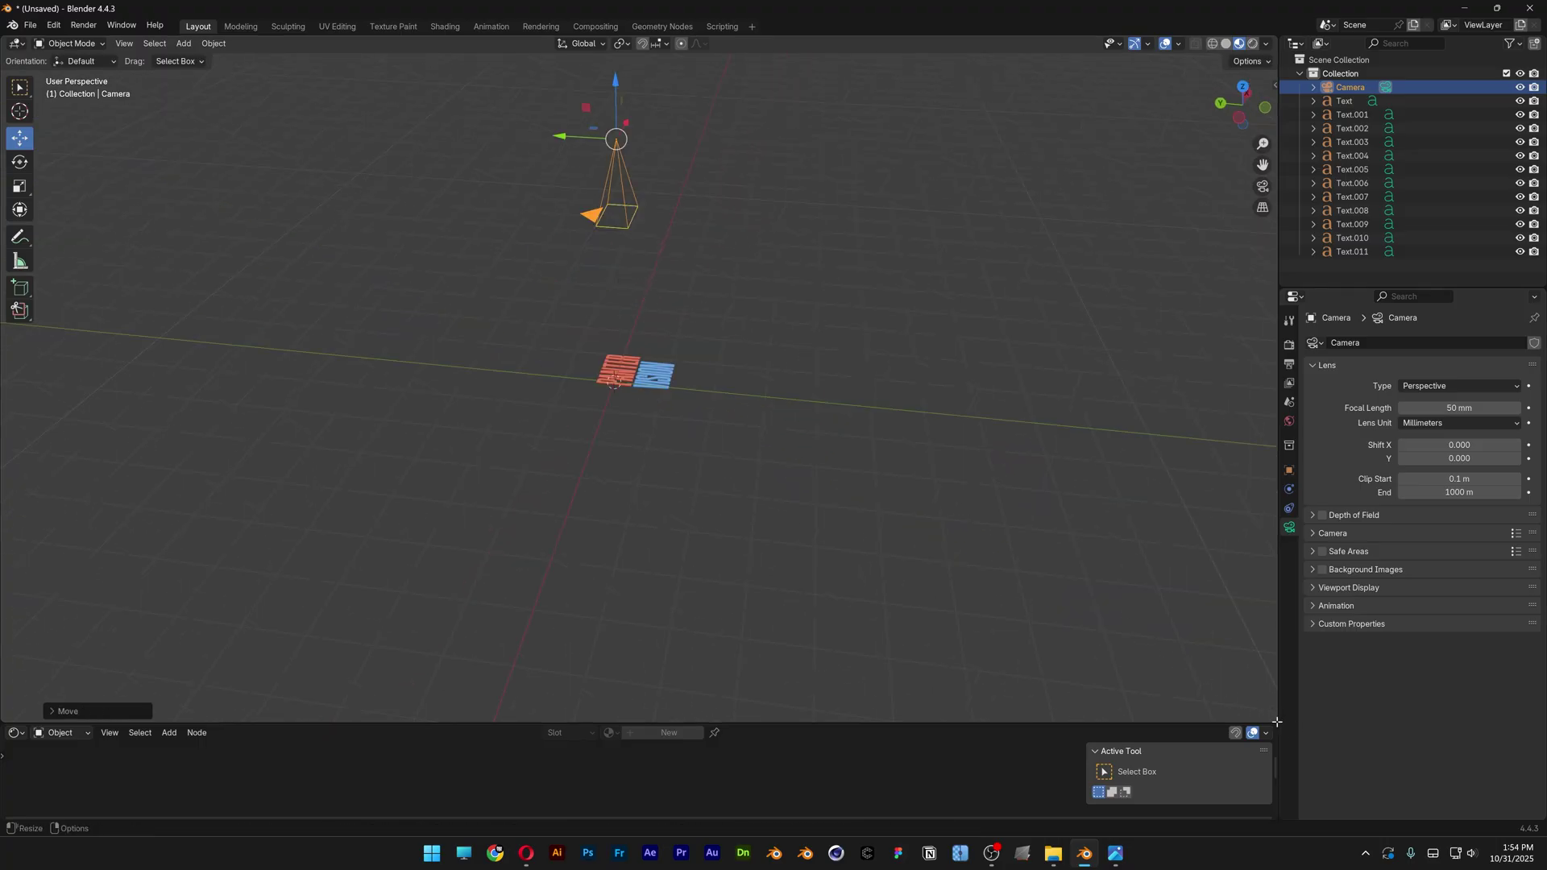
# Split the 3D viewport into two side-by-side views and show the camera view in one of them.
pyautogui.moveTo(1276, 722); pyautogui.dragTo(627, 654)
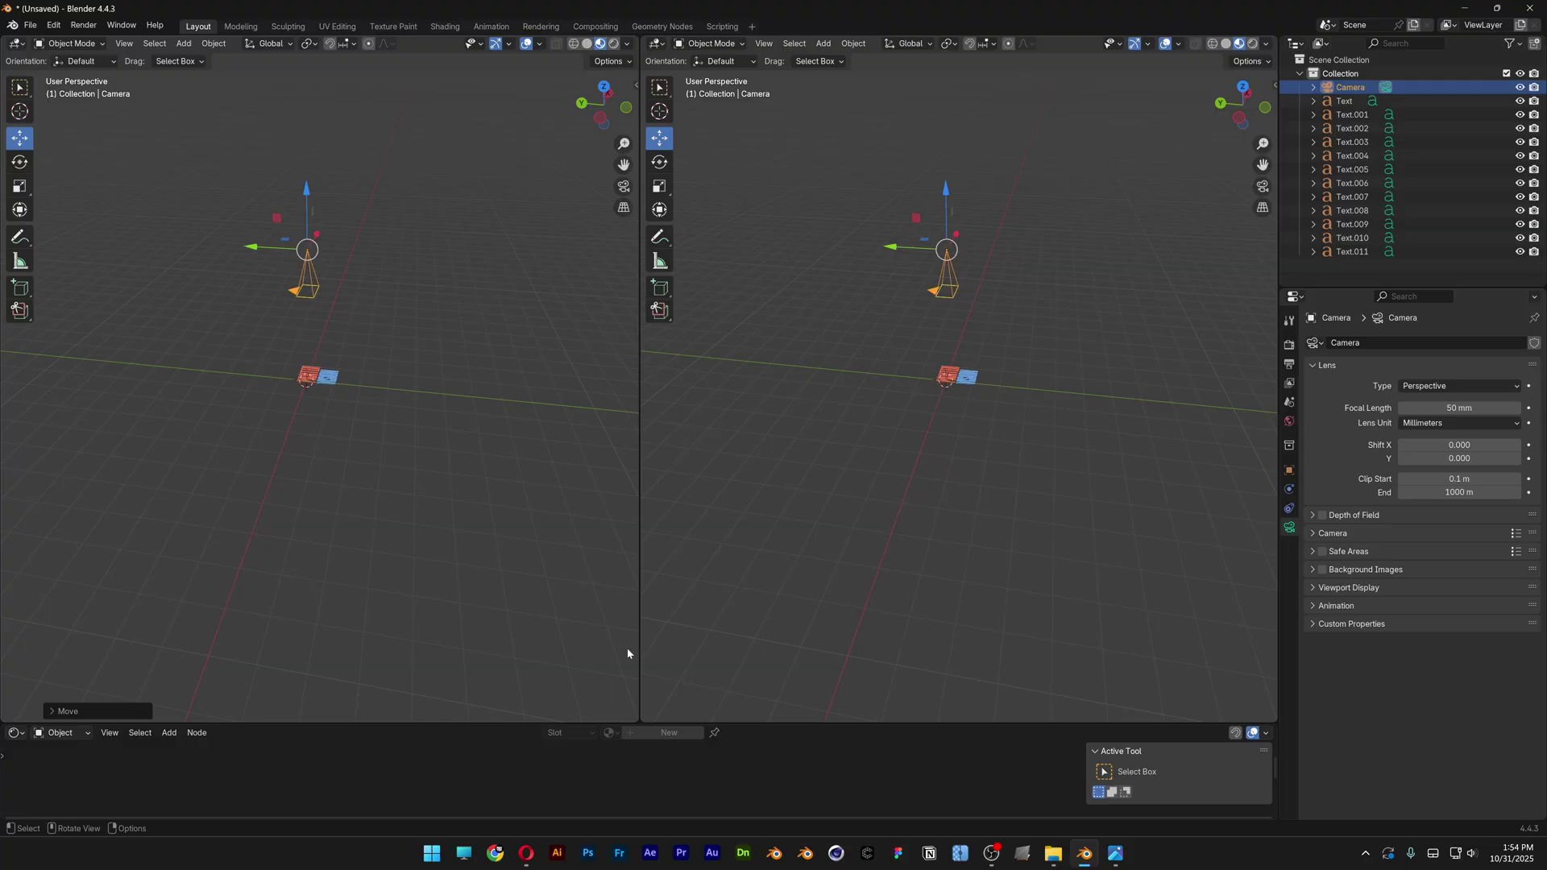
pyautogui.click(1263, 186)
# Move all letters about -0.44 m along X to center PANTER in the camera frame, and lower the camera to about 2.35 m.
pyautogui.moveTo(425, 333); pyautogui.dragTo(280, 402)
pyautogui.scroll(5, 366, 326)
pyautogui.moveTo(1056, 407); pyautogui.dragTo(1012, 409)
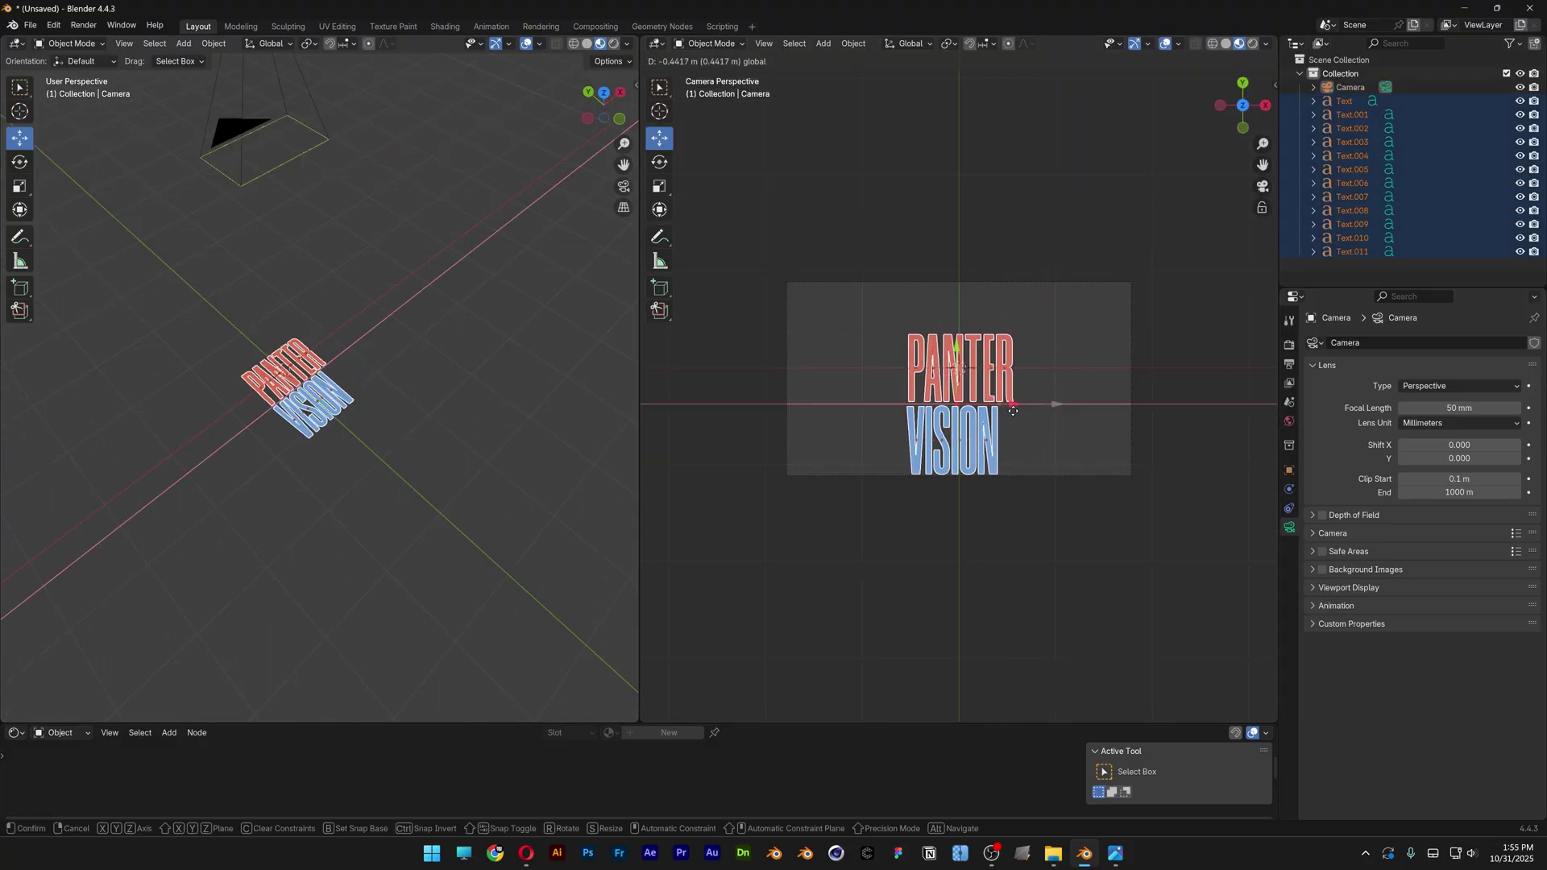
pyautogui.moveTo(255, 271); pyautogui.dragTo(245, 262)
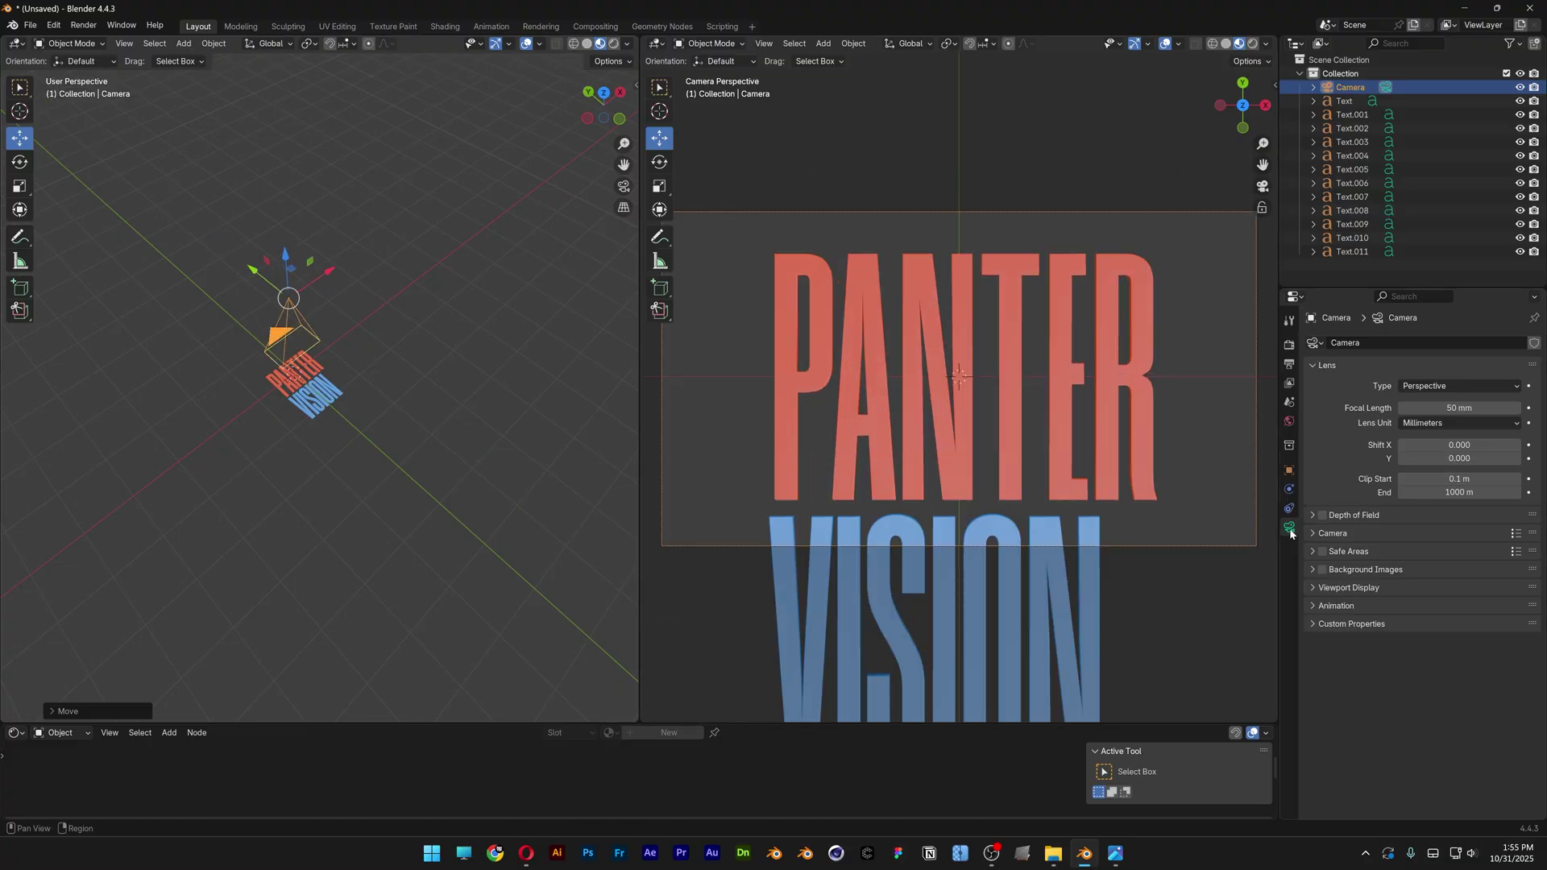
# Switch the camera type to Orthographic and set its orthographic scale to 1.500.
pyautogui.click(1427, 390)
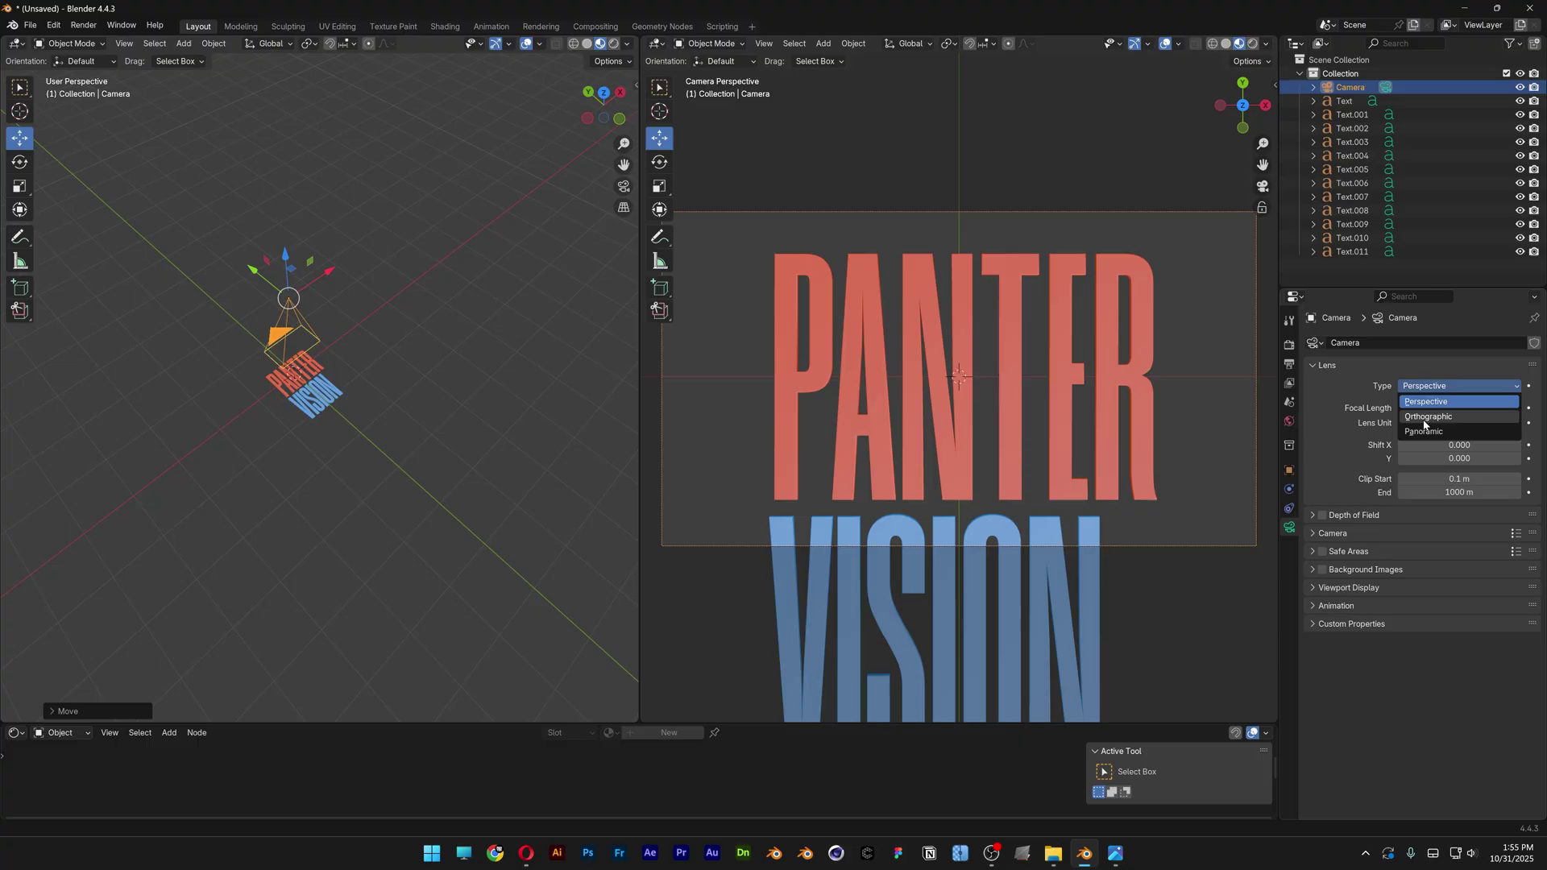
pyautogui.click(1425, 417)
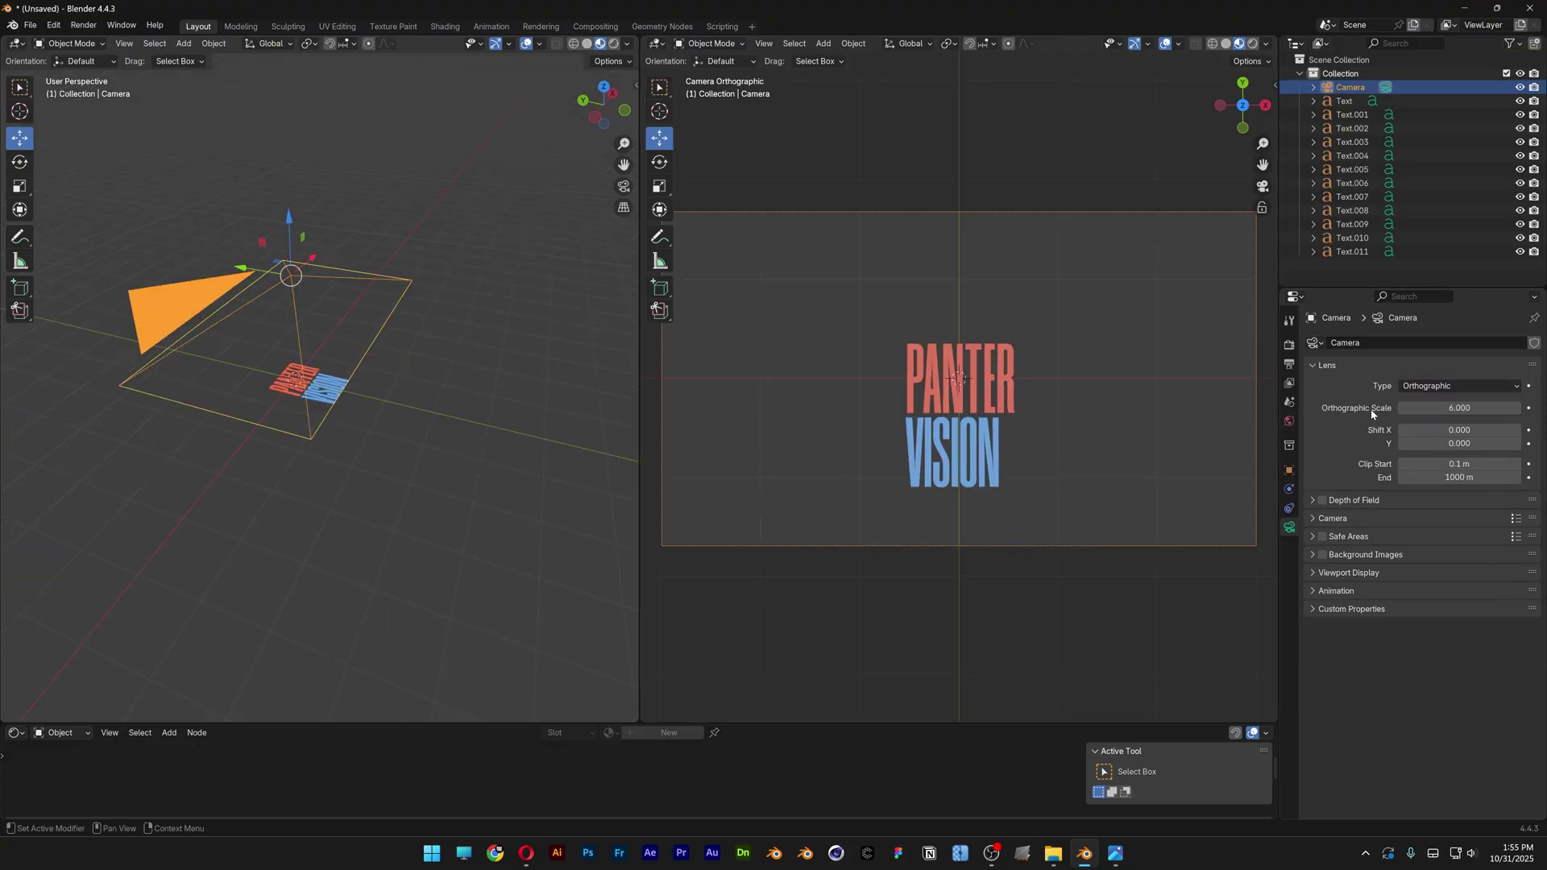
pyautogui.moveTo(1437, 407); pyautogui.dragTo(1314, 407)
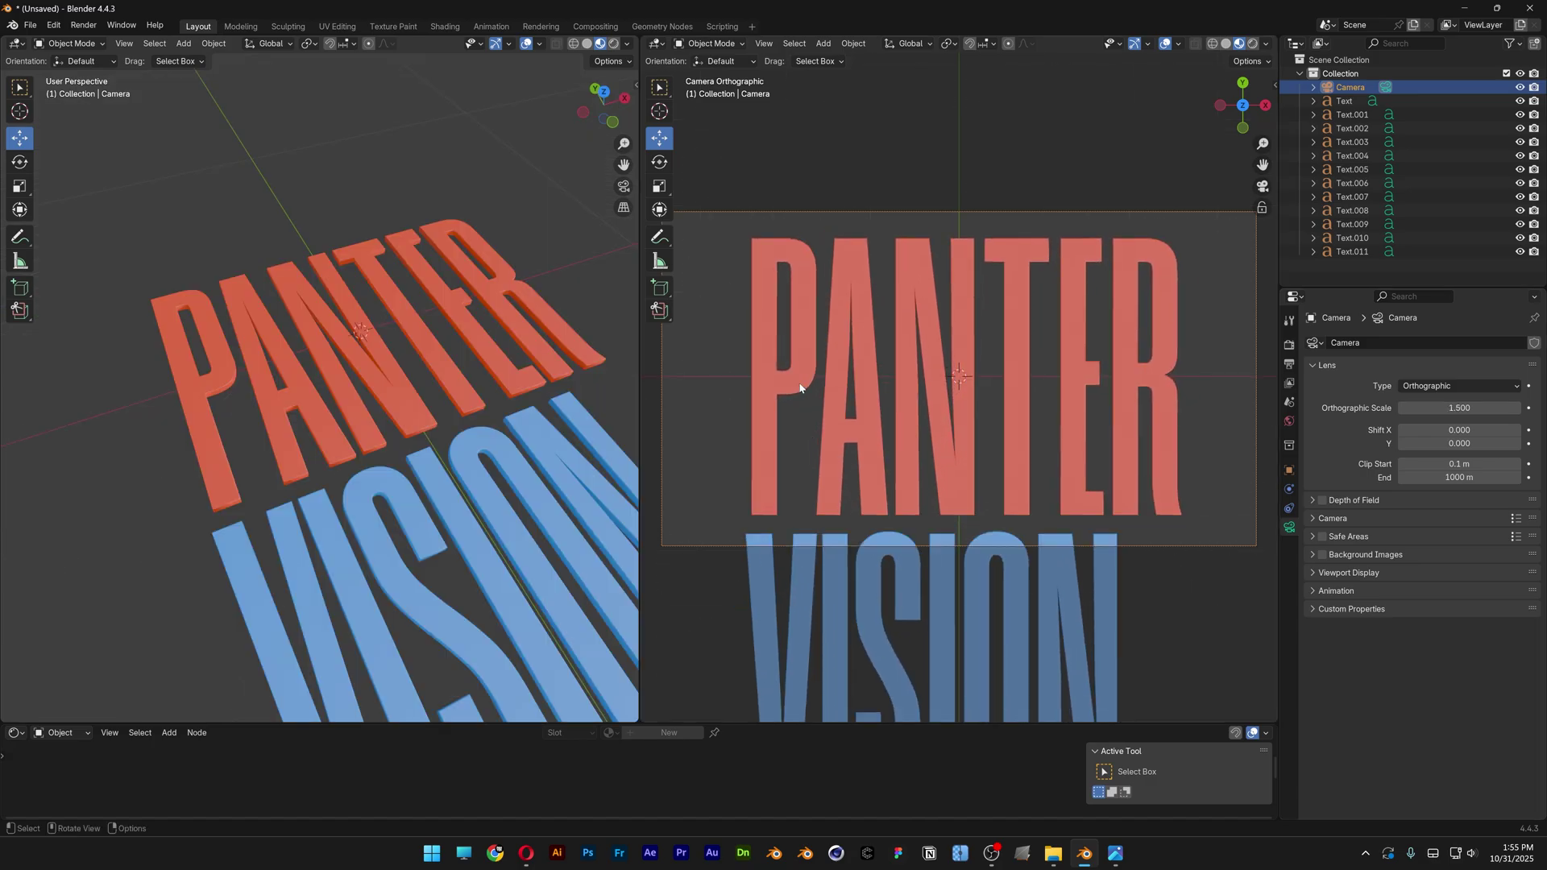
# Rotate the letter P in its object properties to 34° on Y and 18° on Z.
pyautogui.click(799, 382)
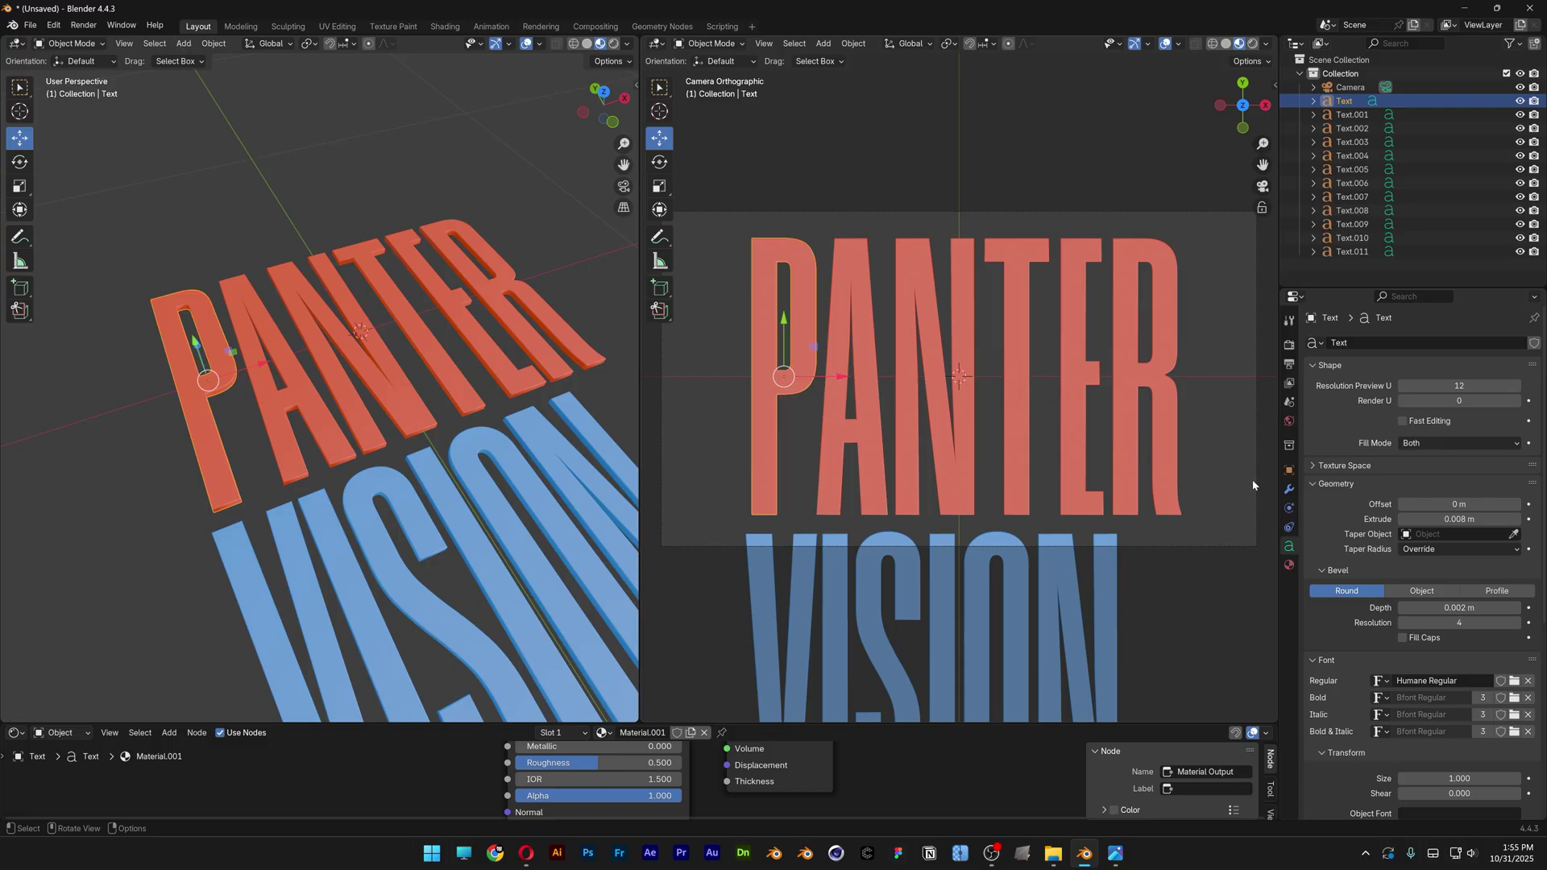
pyautogui.click(1290, 471)
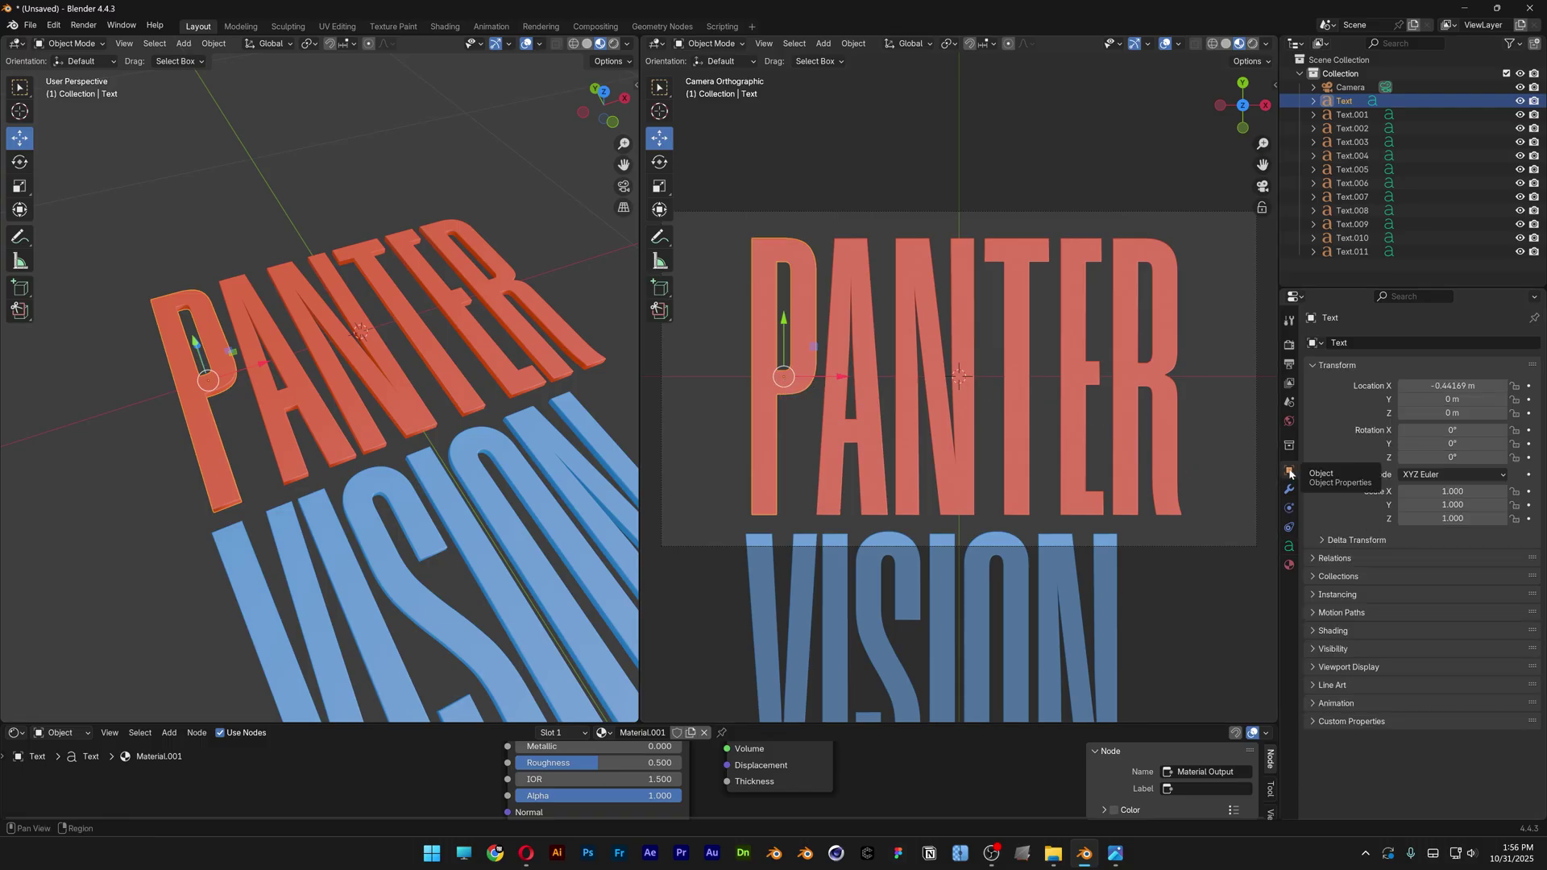
pyautogui.click(1451, 443)
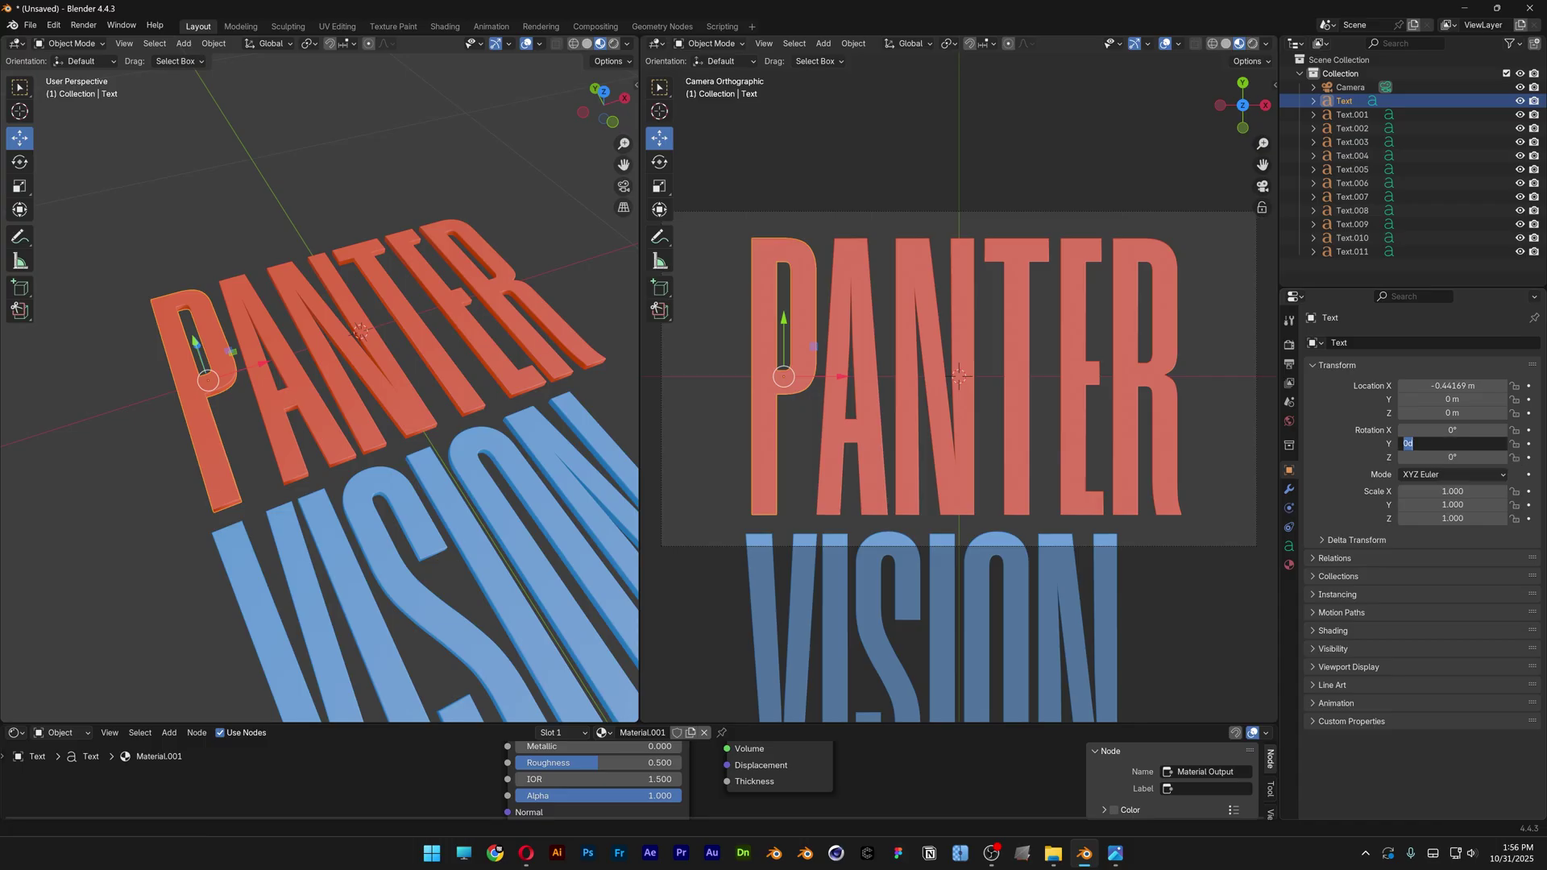
pyautogui.write('34')
pyautogui.press('Tab')
pyautogui.write('18')
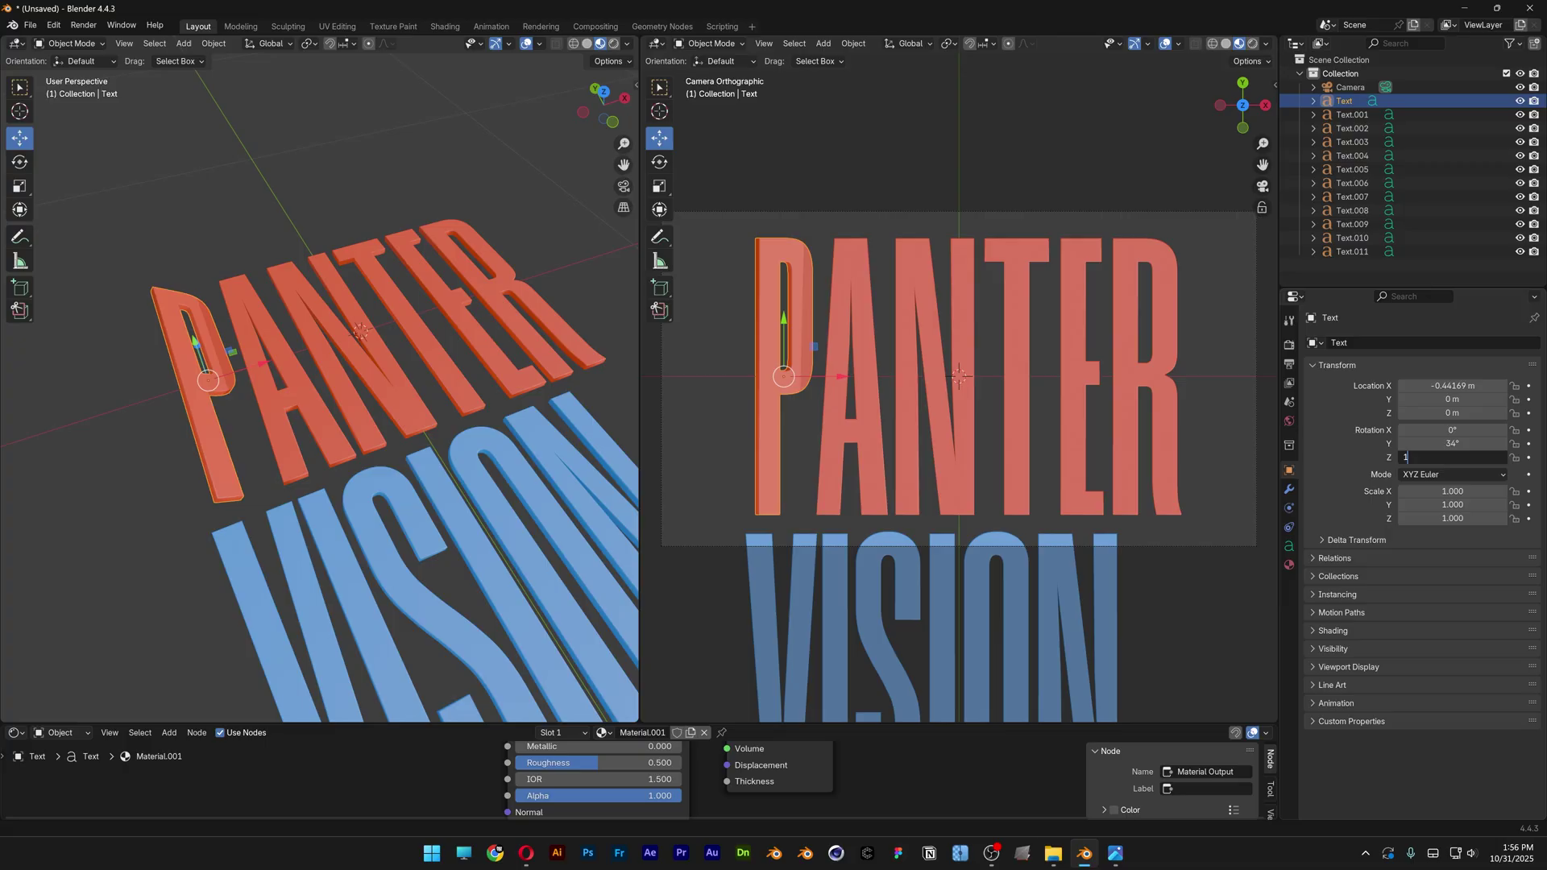
pyautogui.press('Return')
# Move the letter V up over the P and set its rotation to X 20°, Y -24° and Z -24°.
pyautogui.click(764, 549)
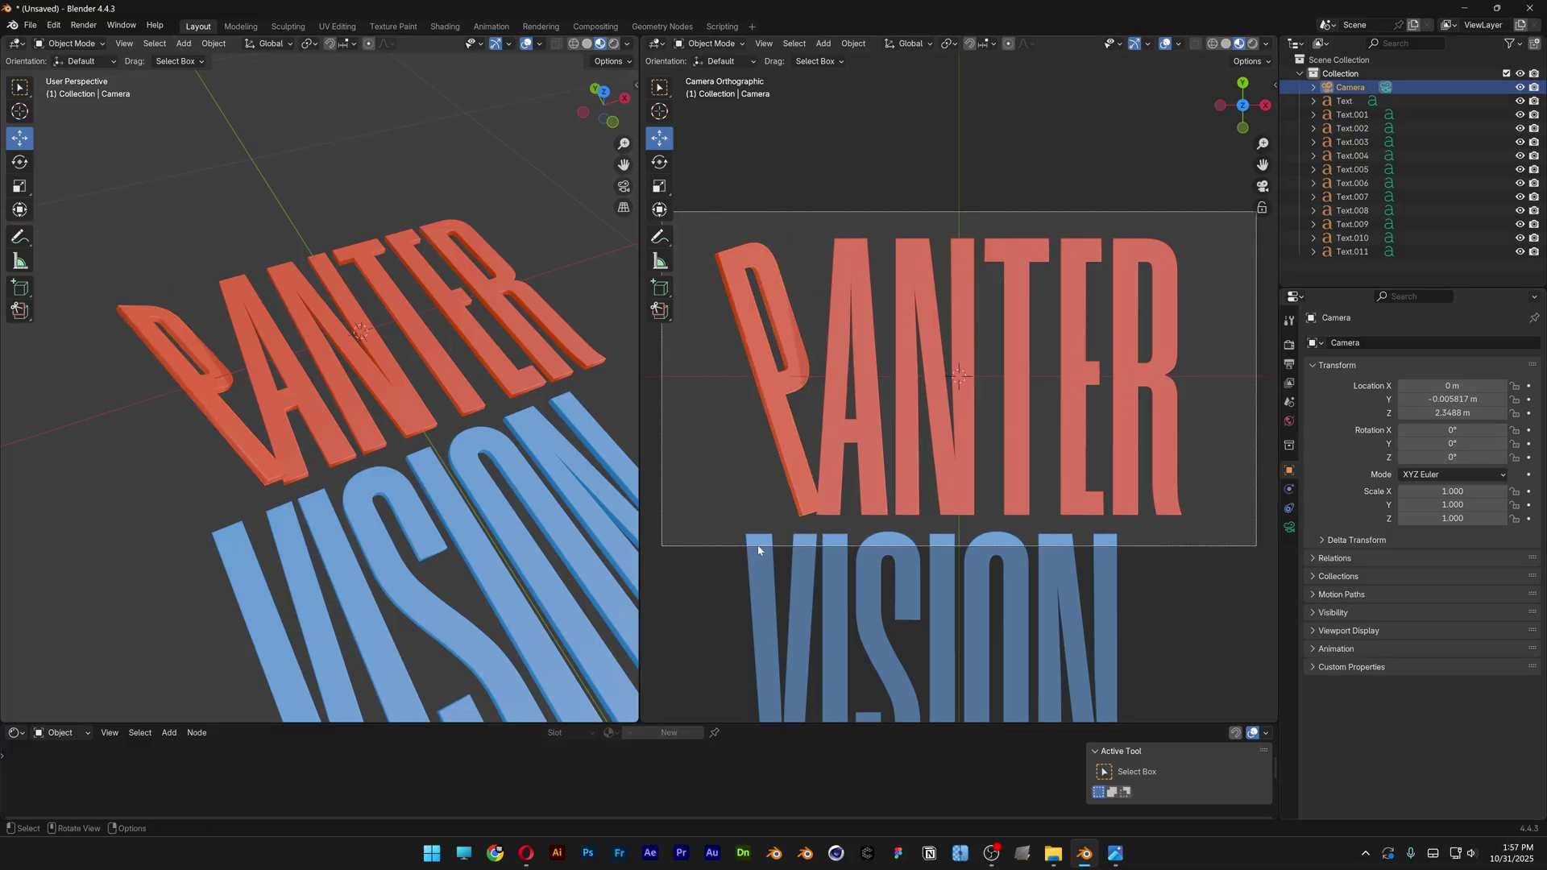
pyautogui.moveTo(784, 614); pyautogui.dragTo(783, 323)
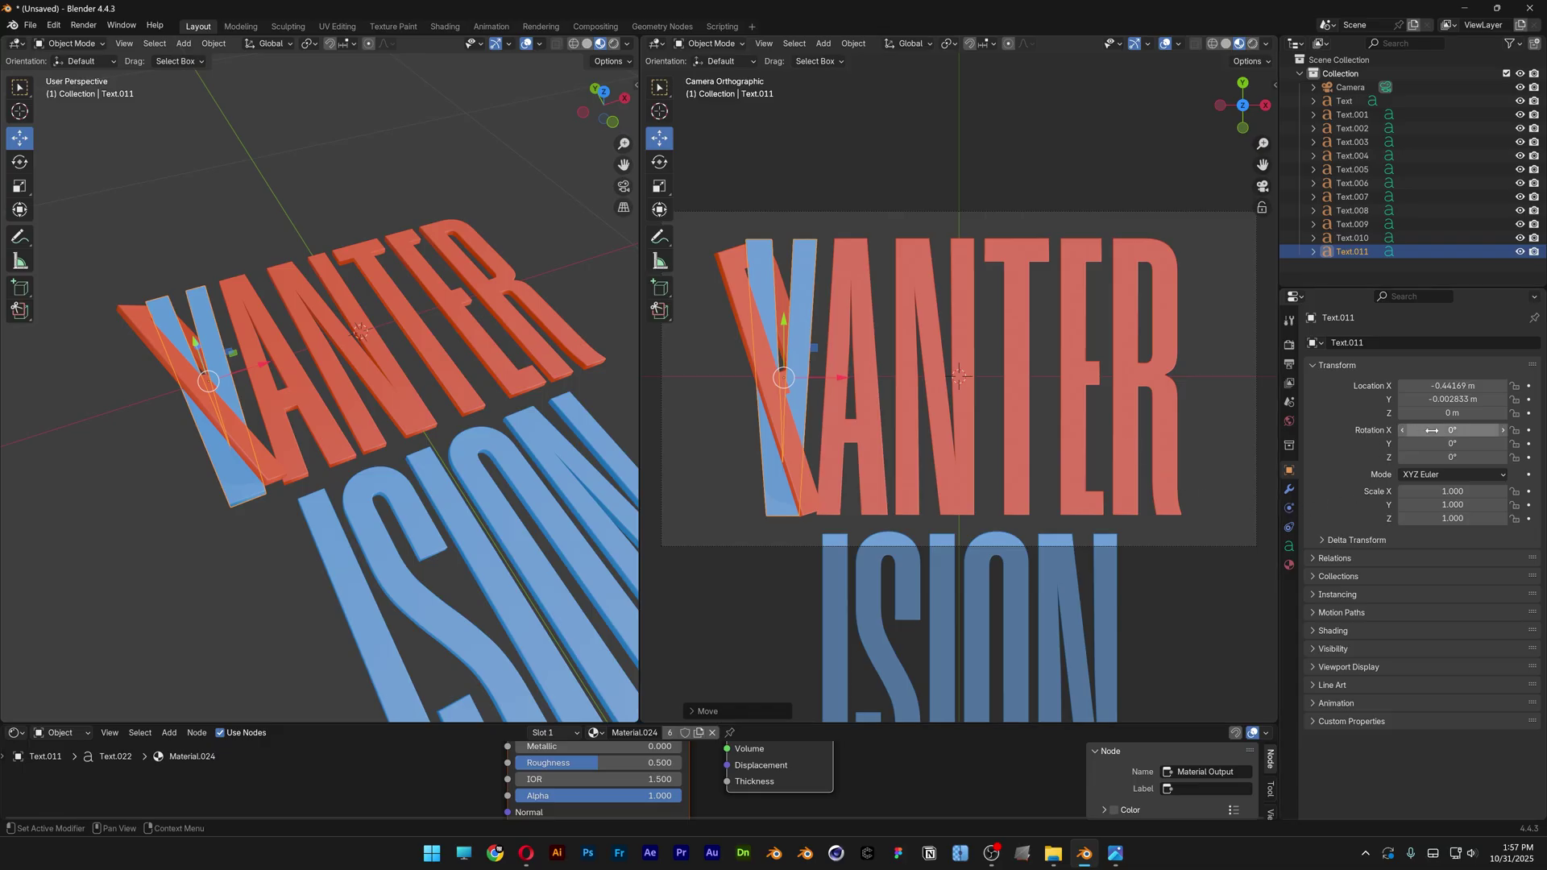
pyautogui.click(1456, 431)
pyautogui.write('20')
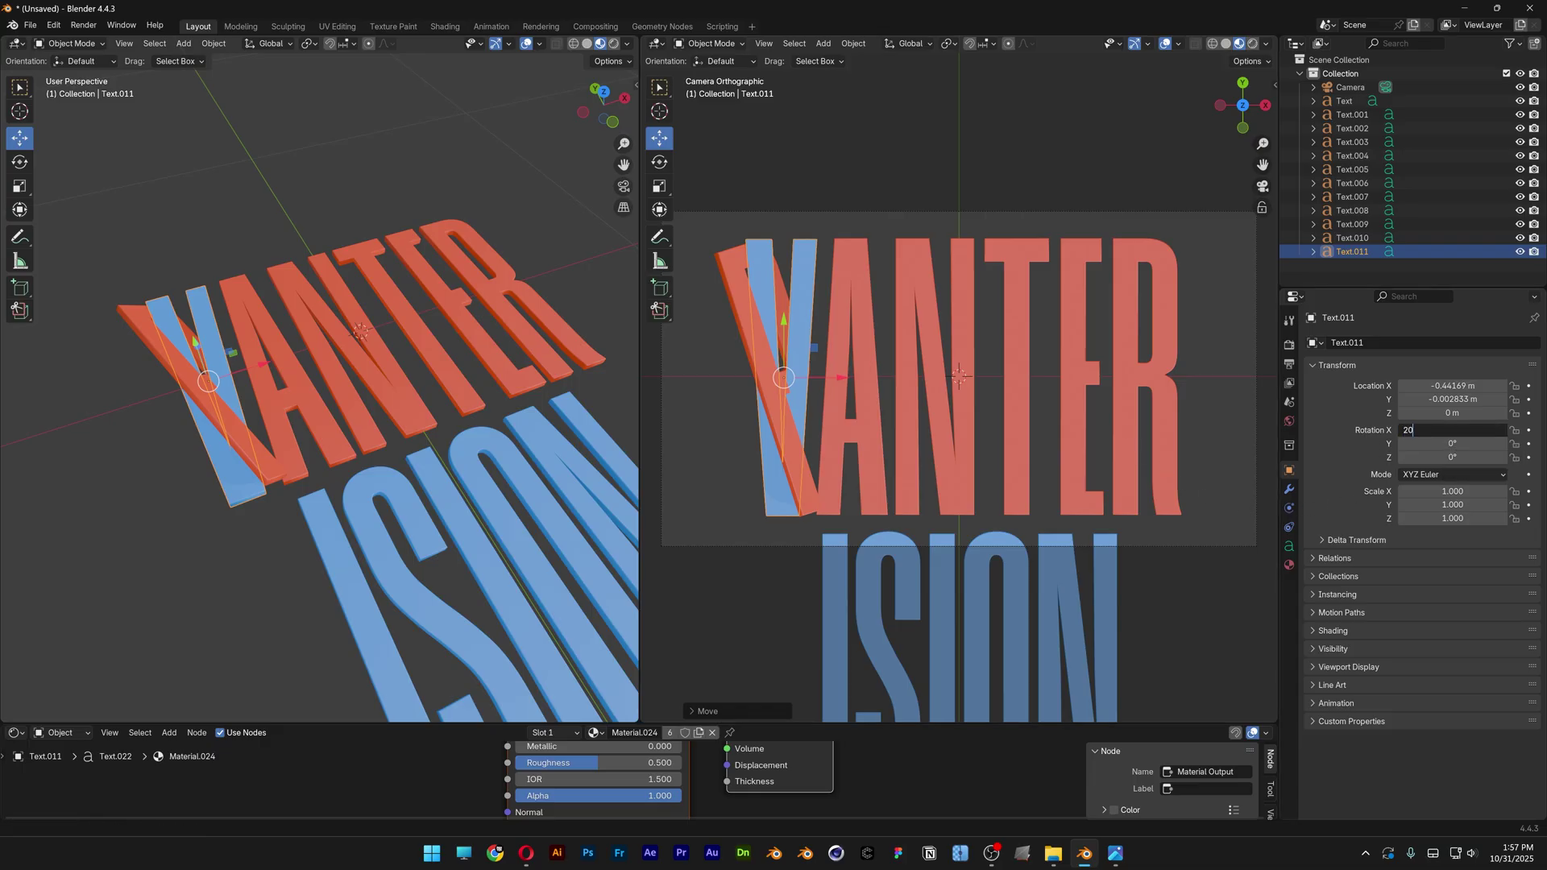
pyautogui.press('Tab')
pyautogui.write('-24')
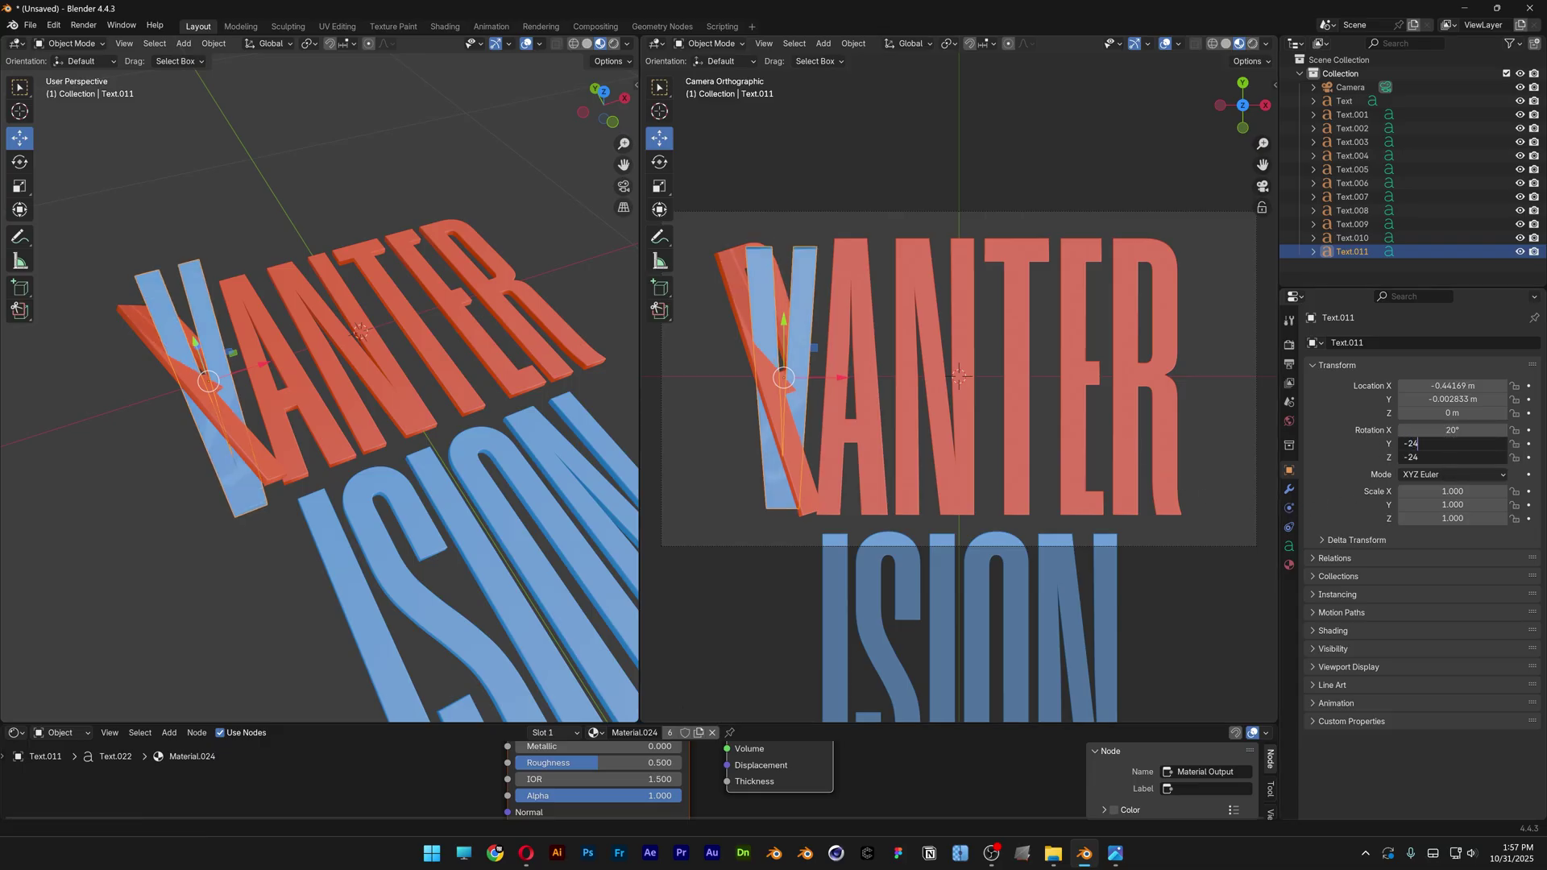
pyautogui.press('Return')
# Move the V to weave it through the P, at about X -0.53 m, Y -0.03 m and Z -0.05 m.
pyautogui.moveTo(258, 355); pyautogui.dragTo(512, 335, button='middle')
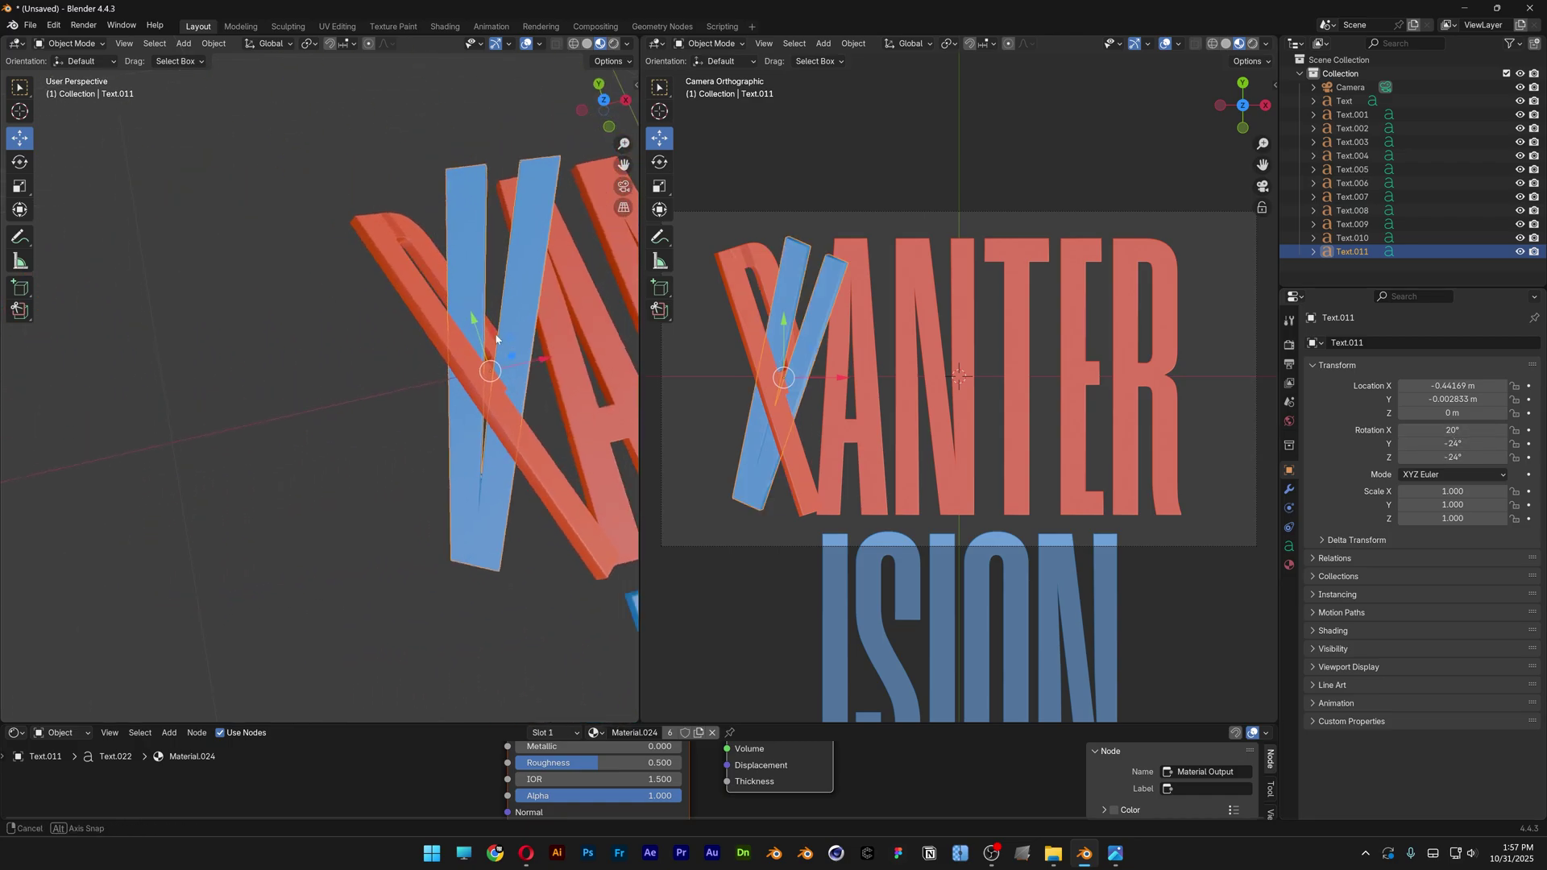
pyautogui.press('g')
pyautogui.moveTo(412, 286); pyautogui.dragTo(412, 253)
pyautogui.moveTo(484, 311); pyautogui.dragTo(451, 311)
pyautogui.moveTo(394, 253); pyautogui.dragTo(391, 281)
pyautogui.moveTo(391, 280); pyautogui.dragTo(391, 298)
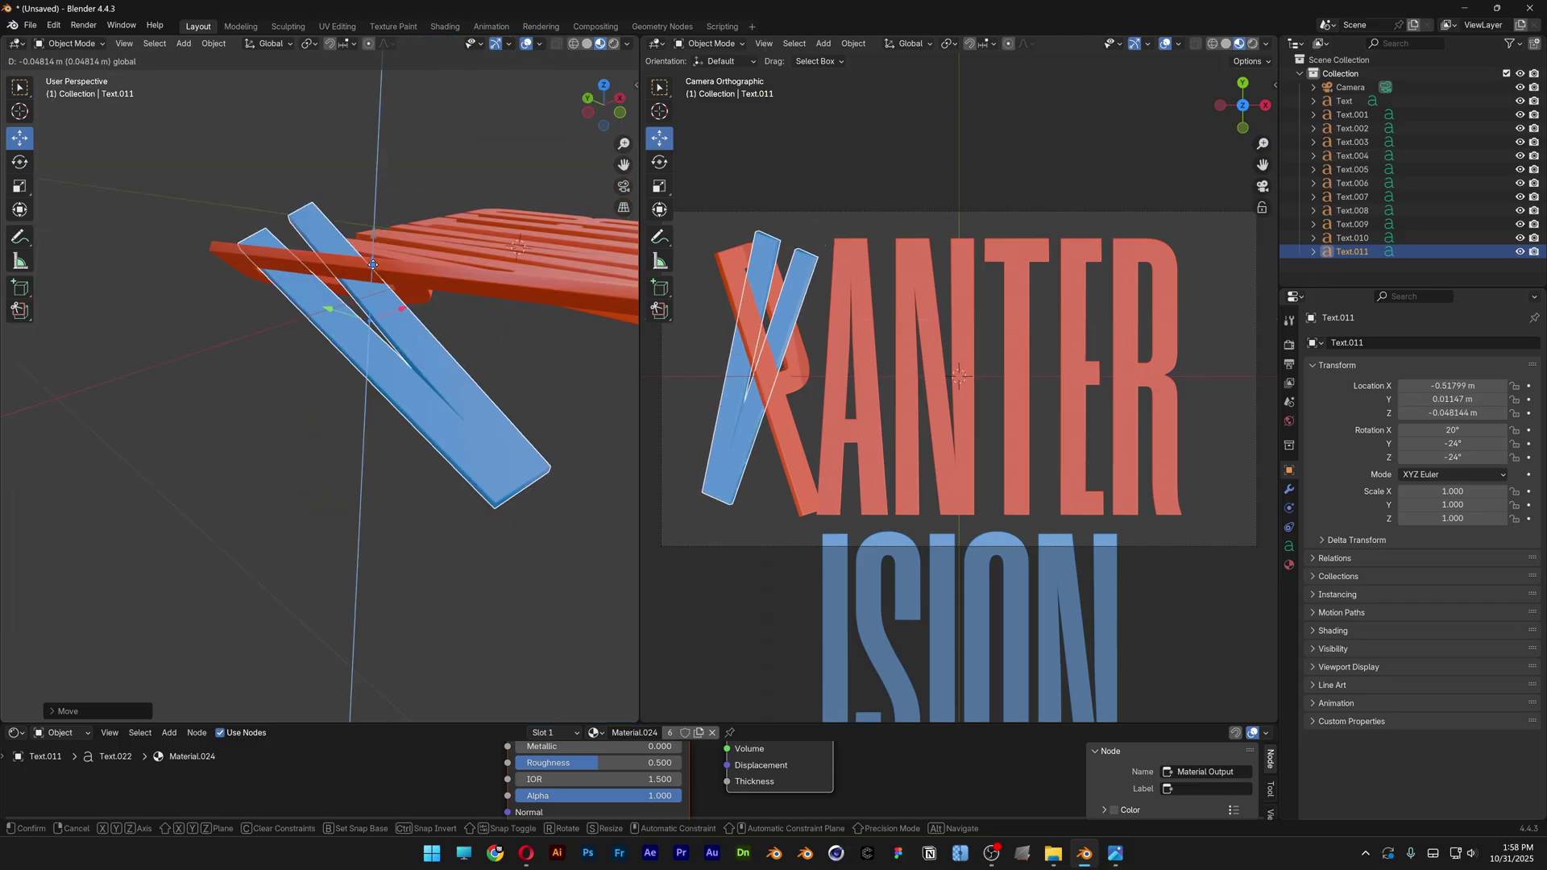
pyautogui.click(377, 271)
pyautogui.moveTo(377, 271); pyautogui.dragTo(424, 395, button='middle')
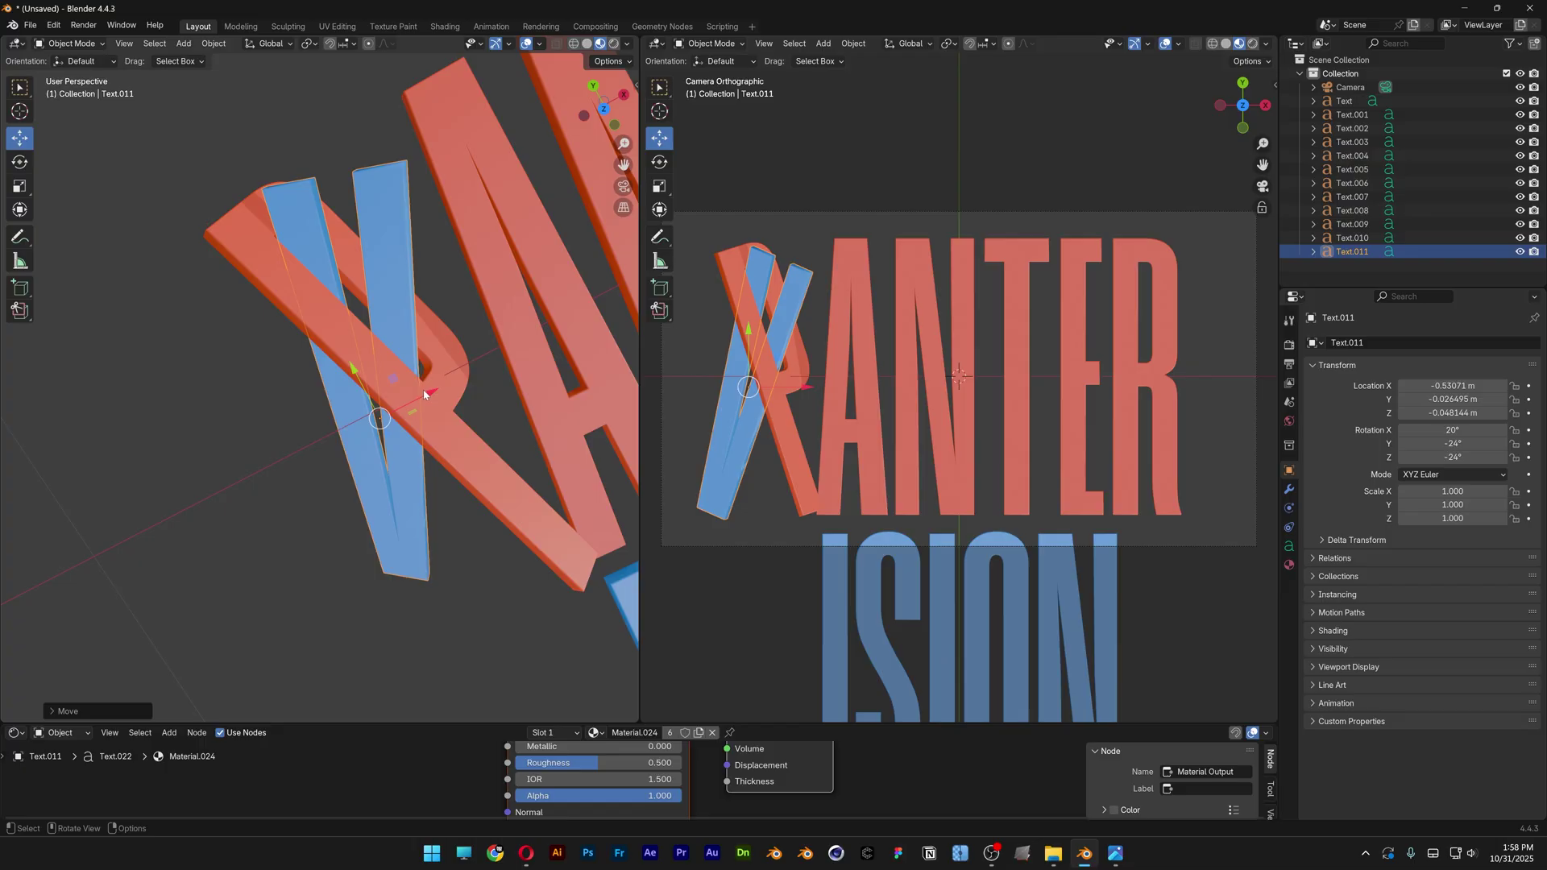
# Rotate the letter A to 34° on Y and 18° on Z.
pyautogui.click(792, 459)
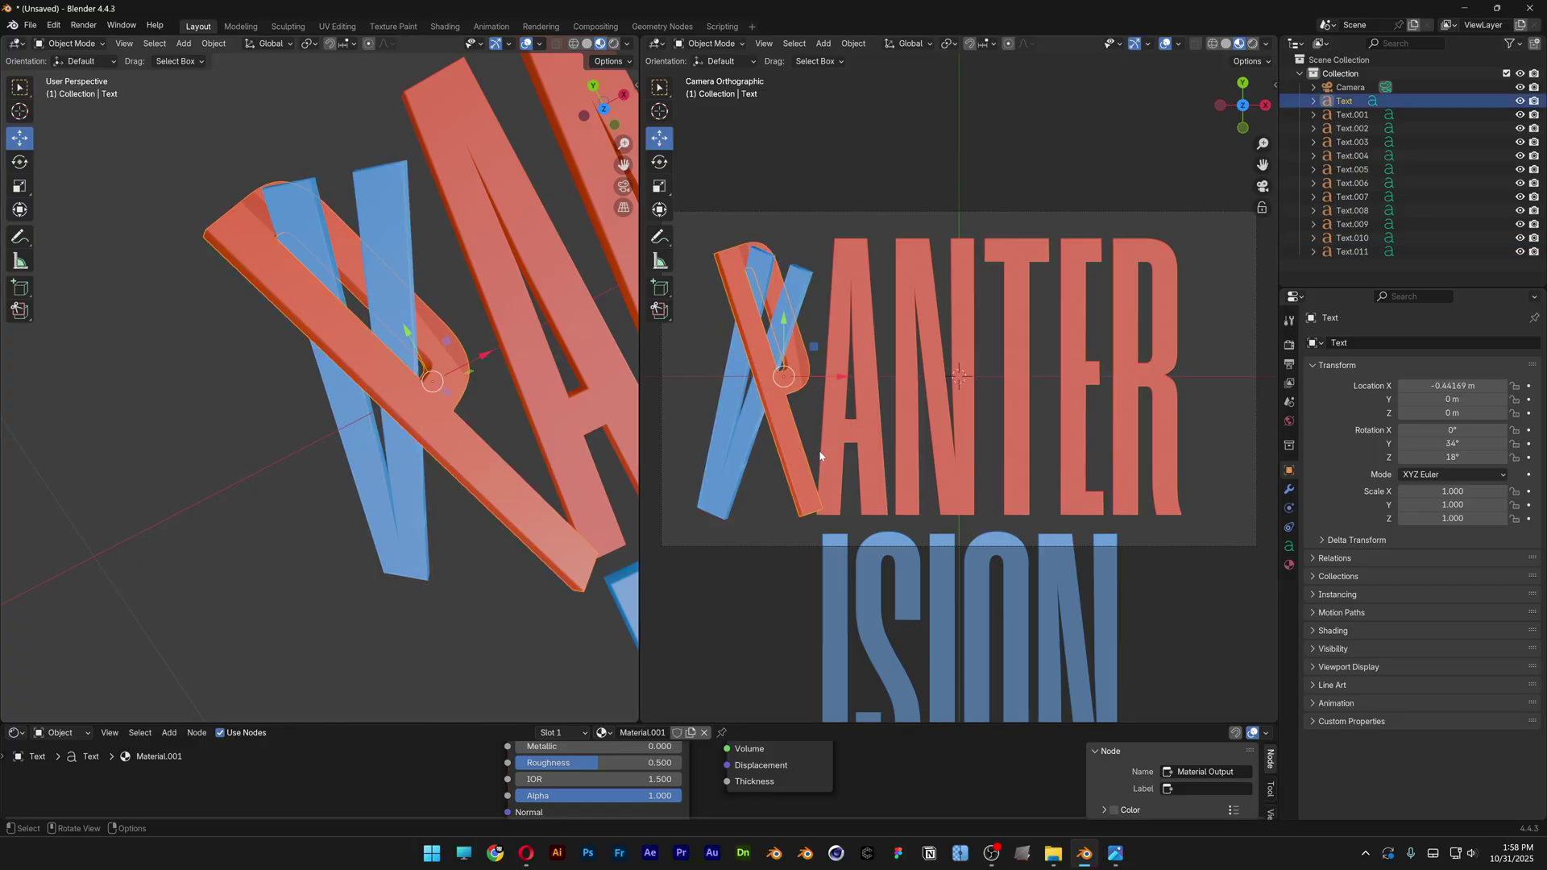
pyautogui.click(844, 446)
pyautogui.click(1453, 443)
pyautogui.write('34')
pyautogui.press('Tab')
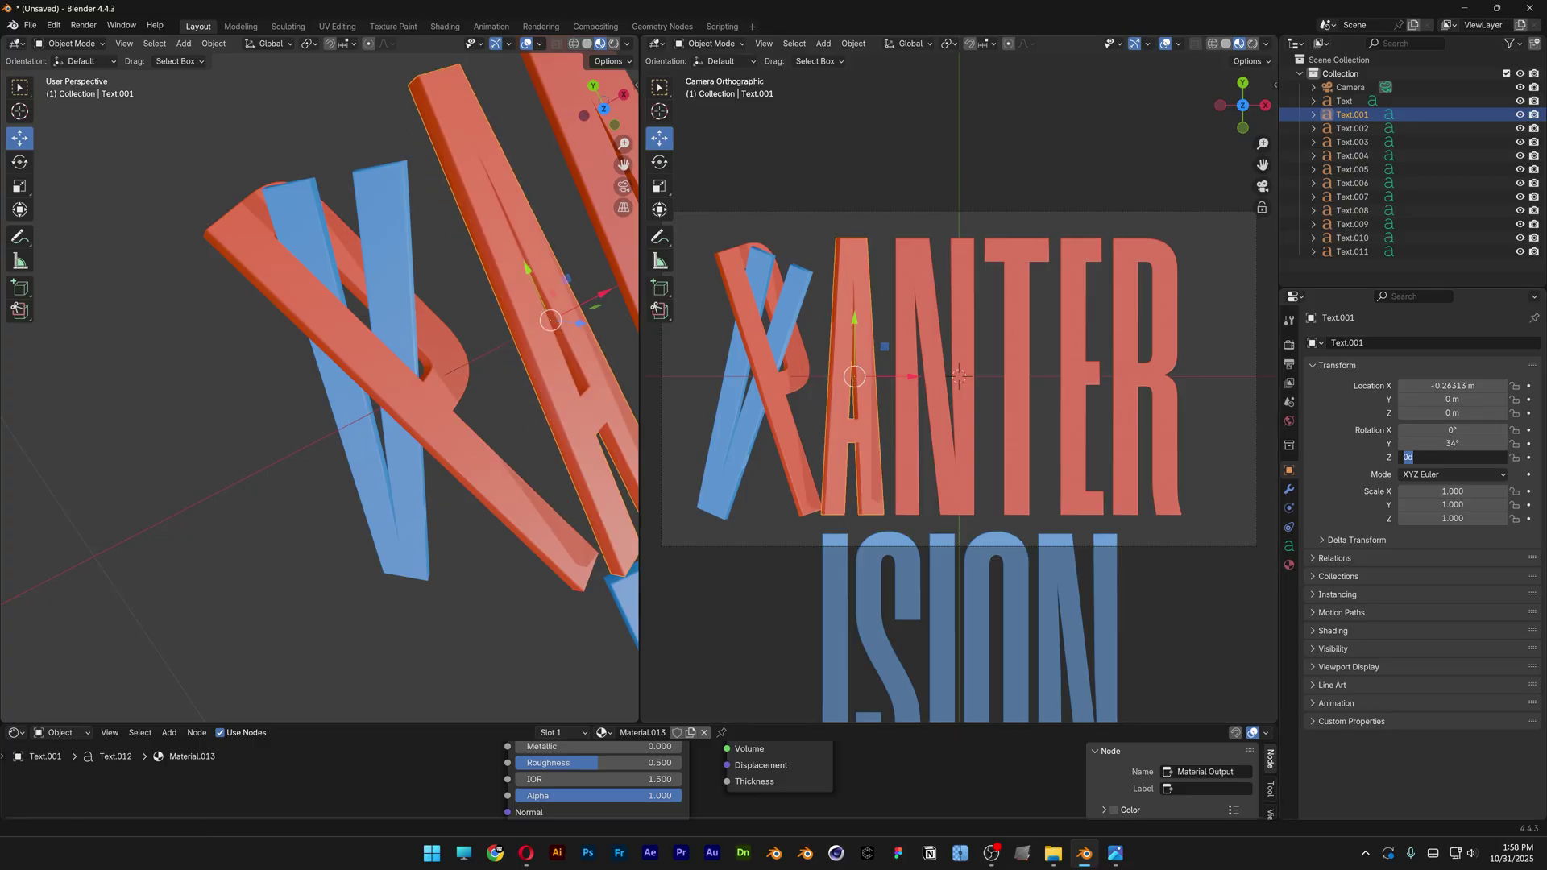
pyautogui.write('18')
pyautogui.press('Return')
# Move the first letter I up over the A and set its rotation to X 20°, Y -24° and Z -24°.
pyautogui.click(832, 553)
pyautogui.moveTo(856, 628); pyautogui.dragTo(855, 341)
pyautogui.click(750, 436)
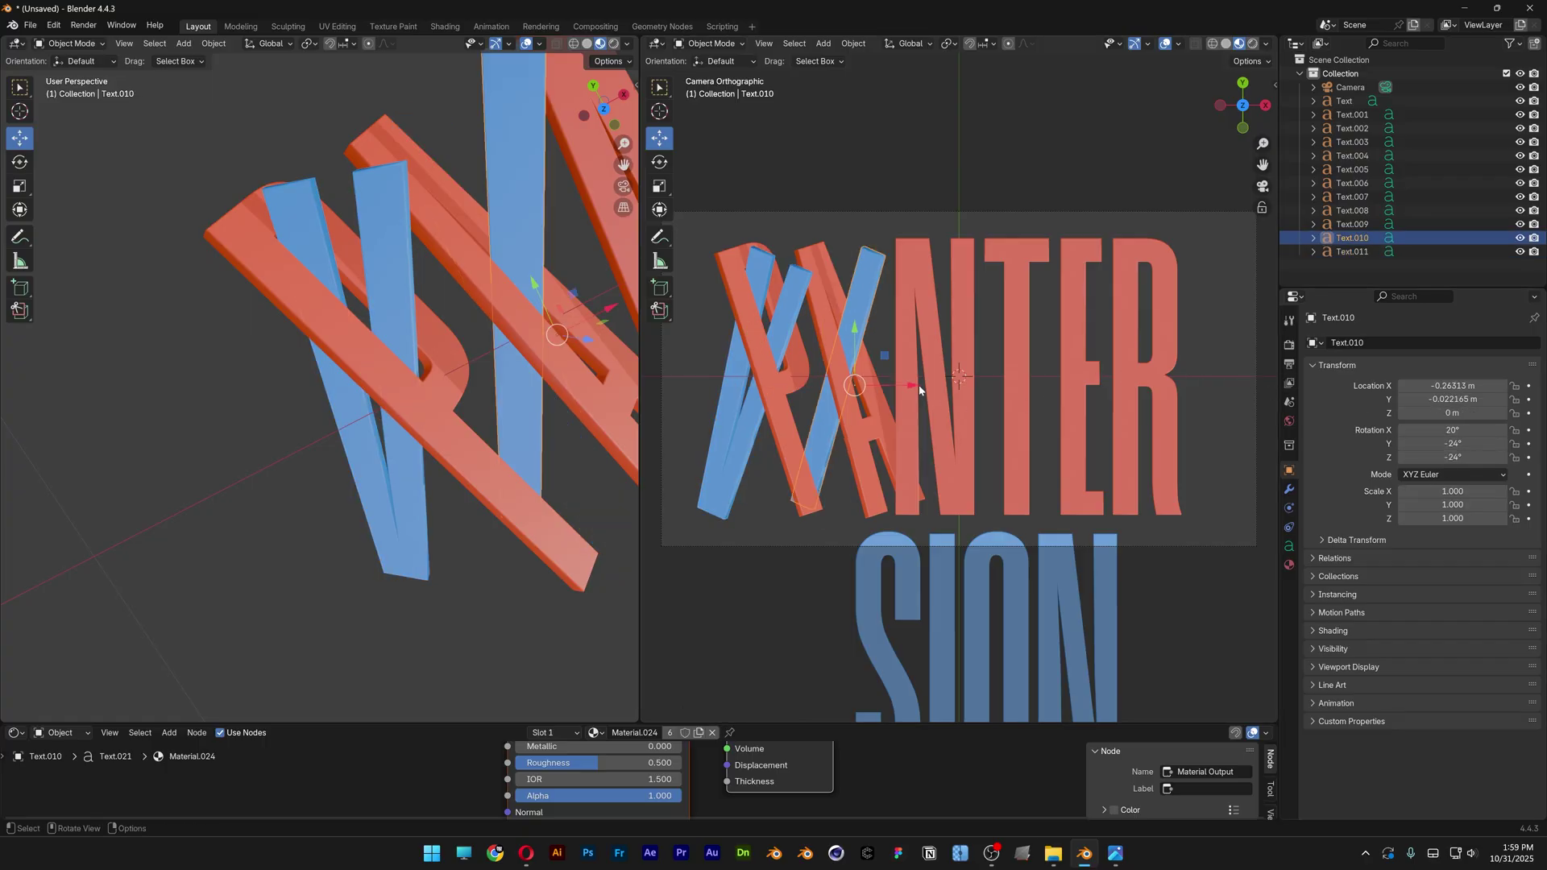
# Shift the first I toward the P to about X -0.33 m and raise it to about 0.17 m on Z.
pyautogui.moveTo(917, 390); pyautogui.dragTo(887, 387)
pyautogui.moveTo(456, 299); pyautogui.dragTo(420, 214, button='middle')
pyautogui.moveTo(469, 201); pyautogui.dragTo(515, 115)
pyautogui.moveTo(506, 322); pyautogui.dragTo(483, 294, button='middle')
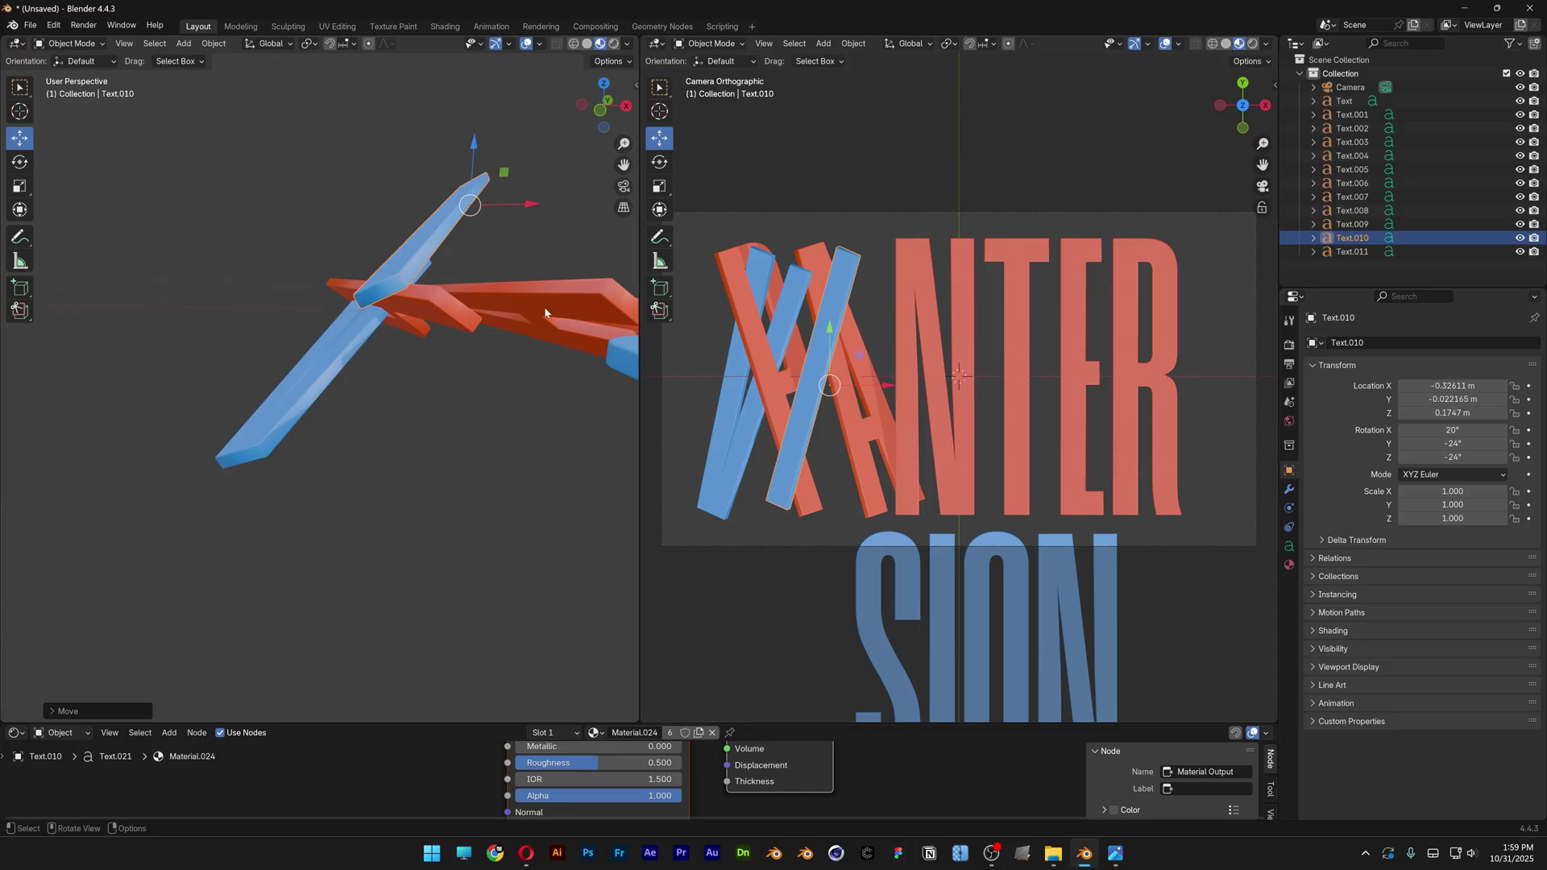
# Raise the letter A along the Z axis to about 0.26 m so it sits in front of the I.
pyautogui.moveTo(545, 313); pyautogui.dragTo(448, 306, button='middle')
pyautogui.click(448, 307)
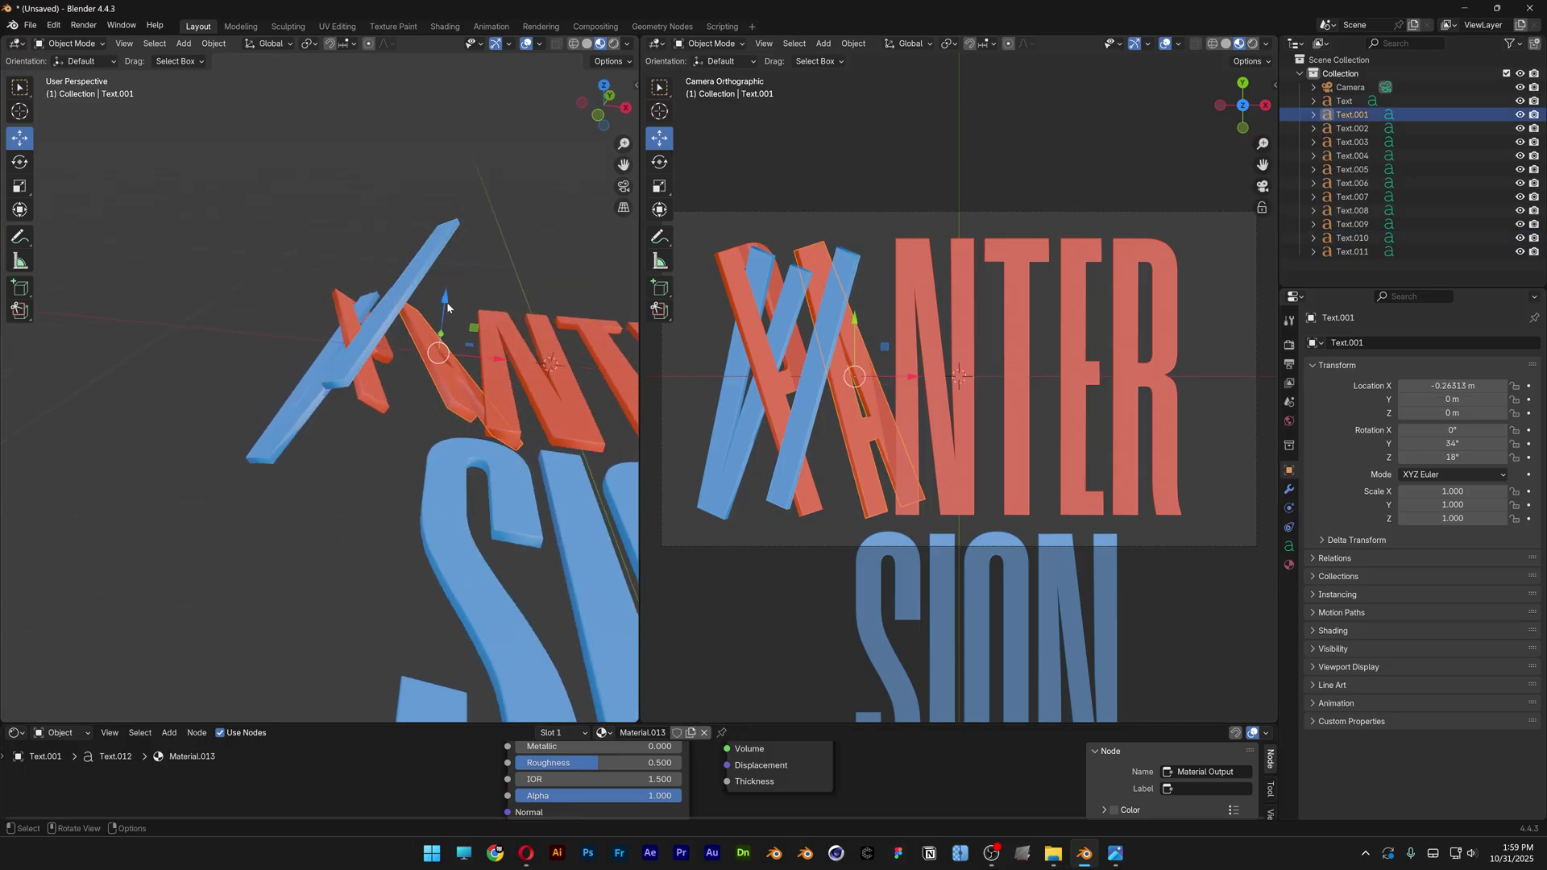
pyautogui.moveTo(447, 302); pyautogui.dragTo(455, 193)
pyautogui.moveTo(455, 194); pyautogui.dragTo(453, 190)
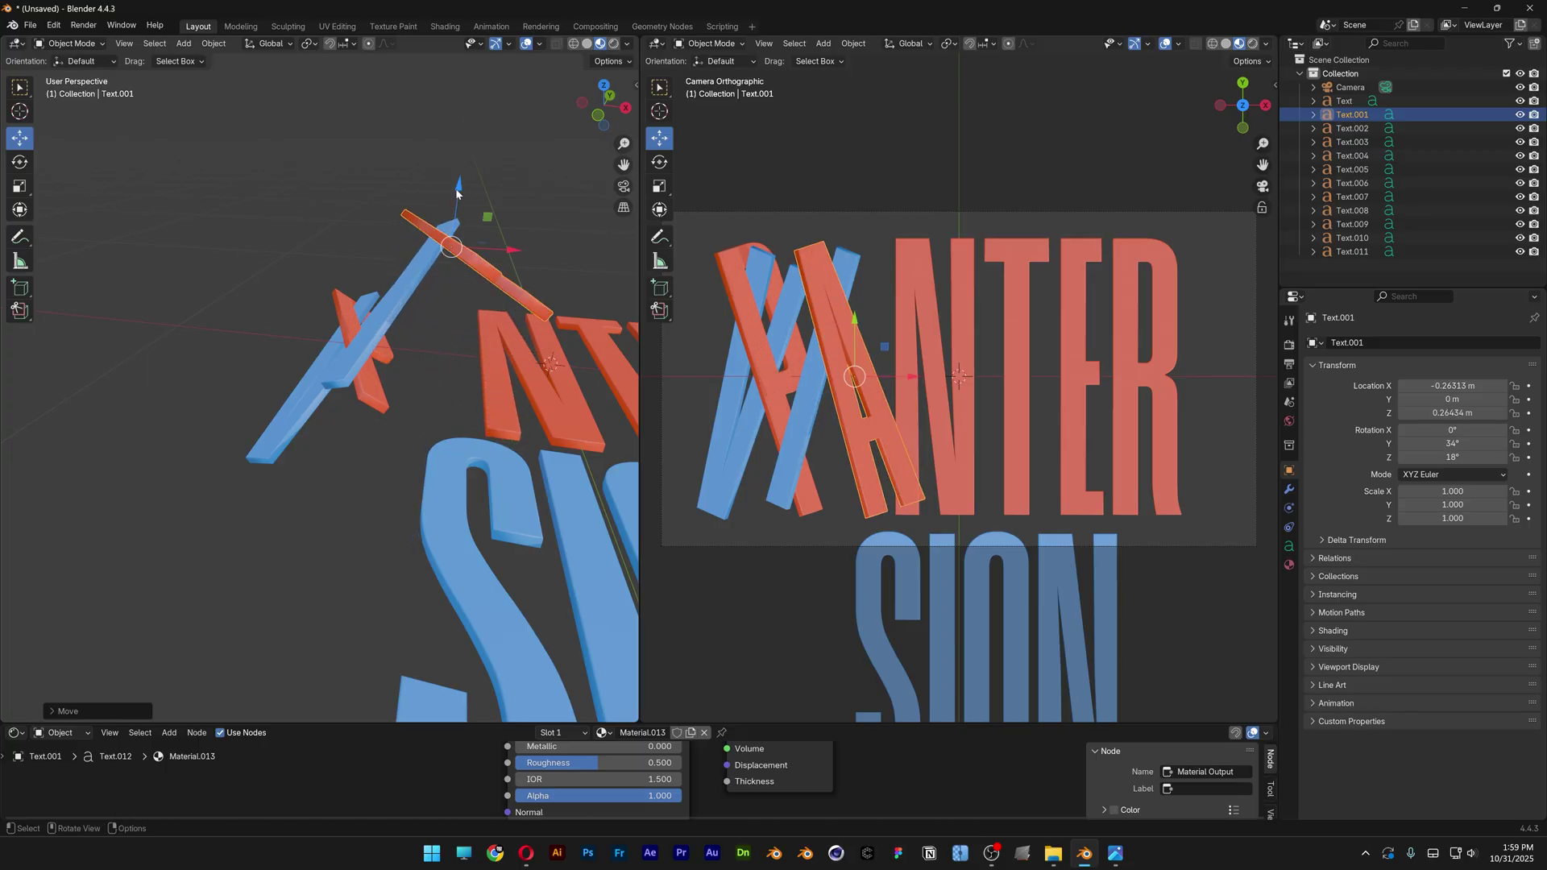
# Move the letter S up between the A and the N and set its X rotation to 20°.
pyautogui.click(892, 615)
pyautogui.moveTo(892, 615); pyautogui.dragTo(907, 318)
pyautogui.click(1452, 429)
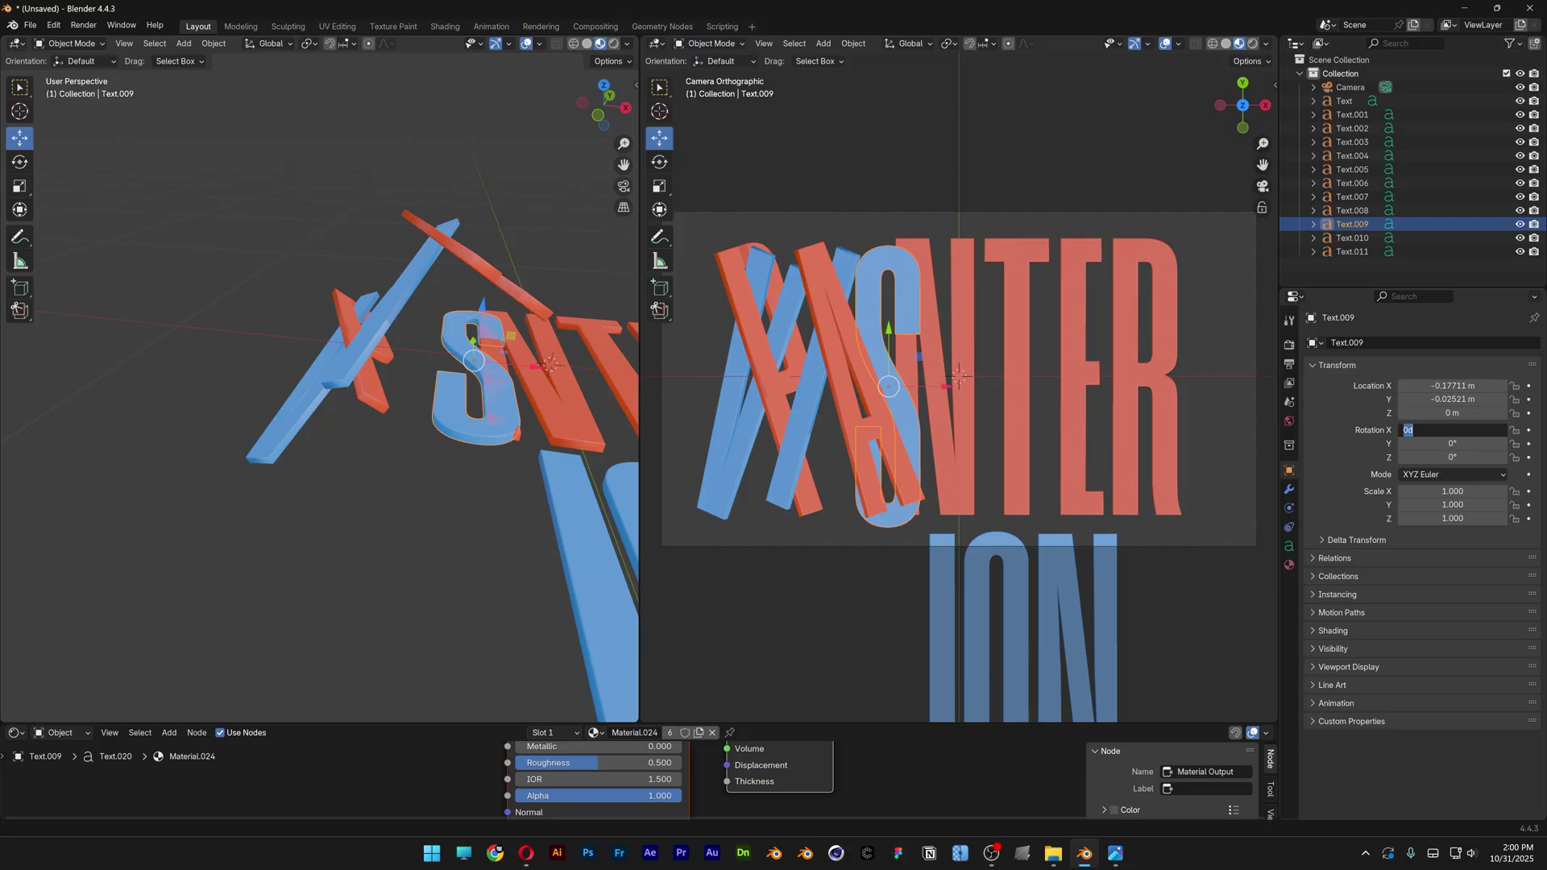
pyautogui.write('20')
pyautogui.press('Tab')
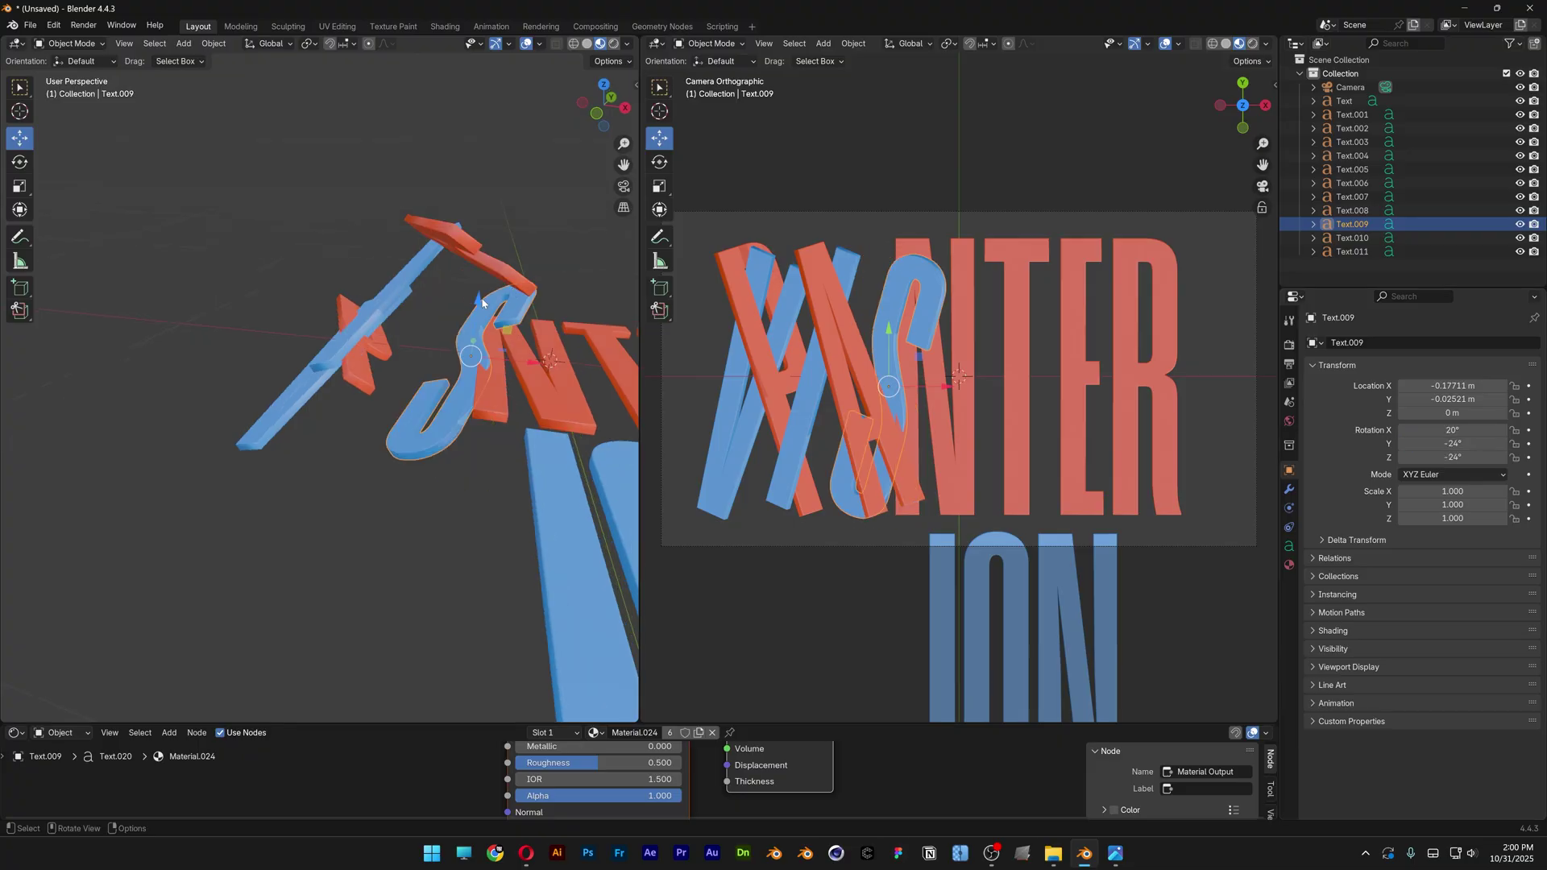
# Raise the S along the Z axis and set its Y and Z rotation to -24°.
pyautogui.moveTo(482, 303); pyautogui.dragTo(469, 151)
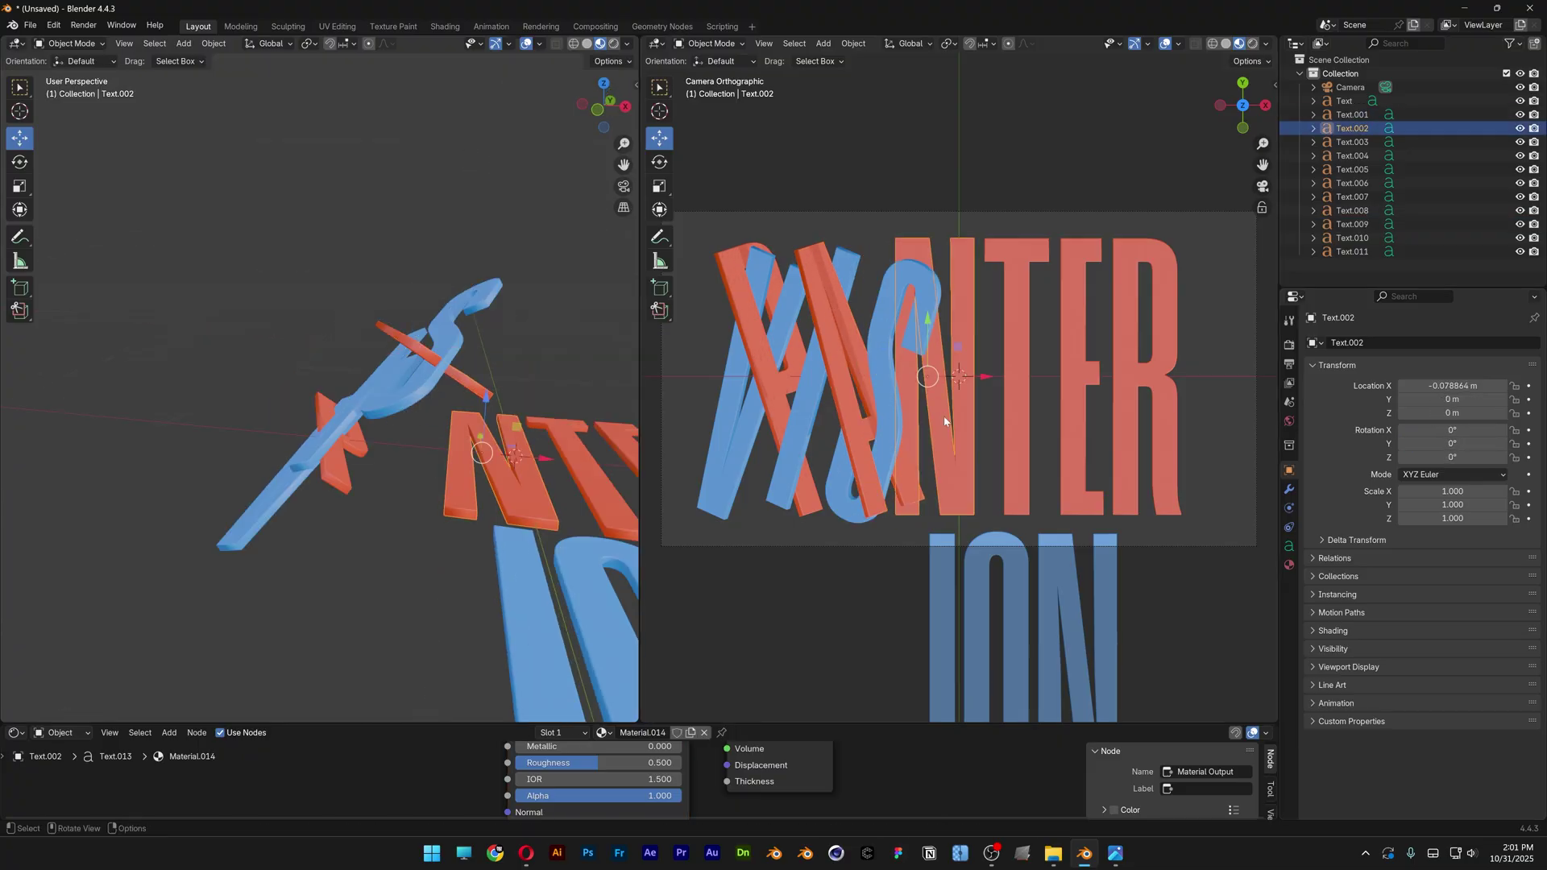
pyautogui.click(1451, 443)
pyautogui.write('24')
pyautogui.press('Tab')
pyautogui.write('24')
pyautogui.press('Return')
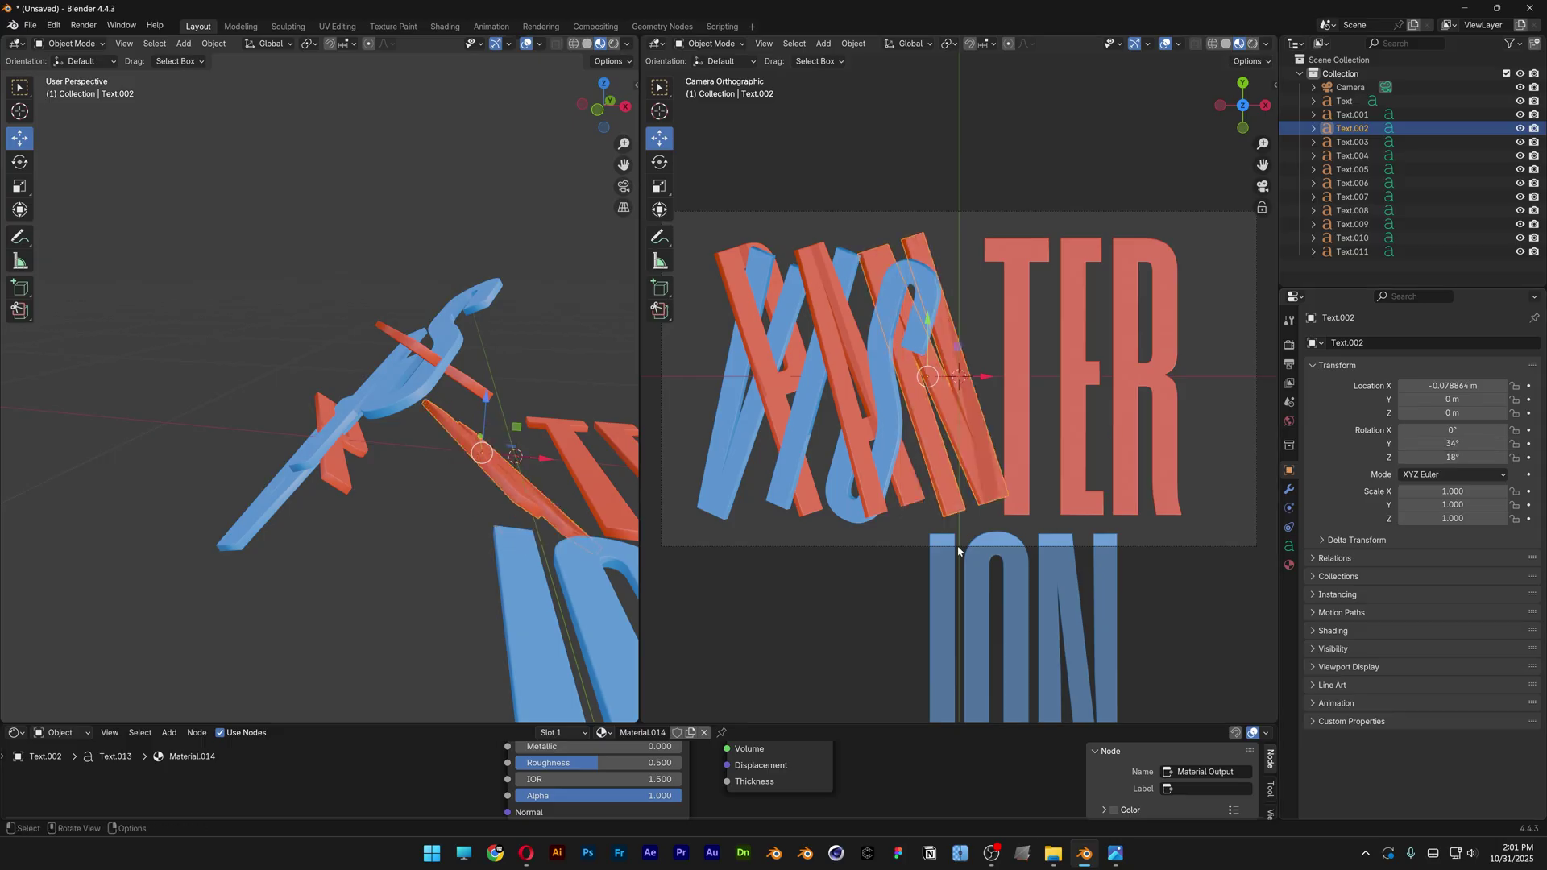
# Move the second letter I up between the N and the T and set its rotation to X 20°, Y -24° and Z -24°.
pyautogui.click(946, 557)
pyautogui.moveTo(962, 614); pyautogui.dragTo(962, 343)
pyautogui.click(1452, 429)
pyautogui.write('20')
pyautogui.press('Return')
pyautogui.moveTo(1451, 443); pyautogui.dragTo(1452, 457)
pyautogui.write('-24')
pyautogui.press('Return')
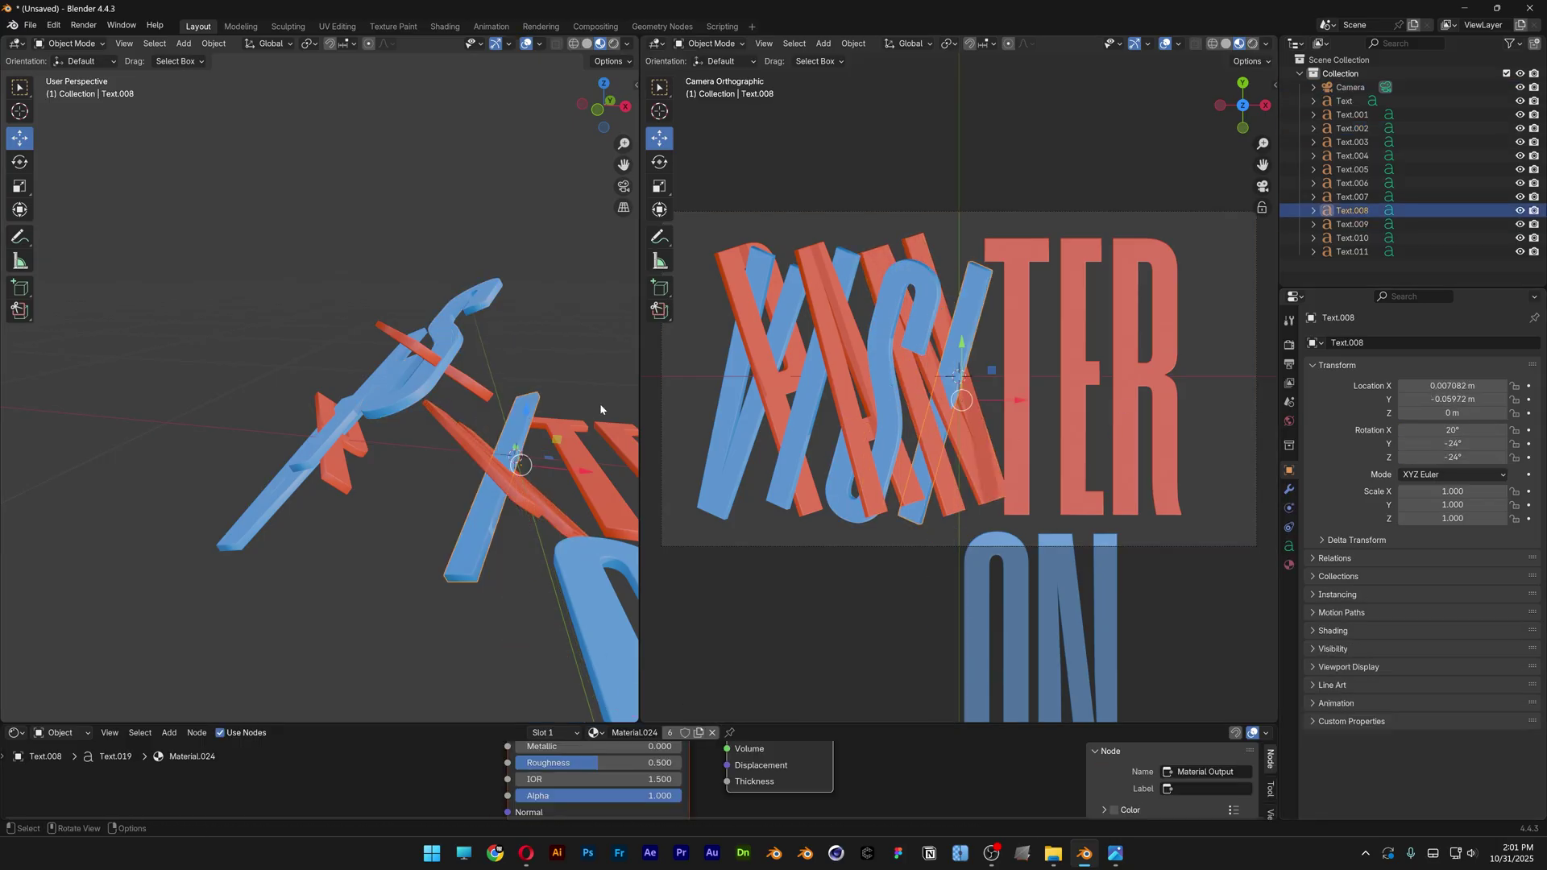
pyautogui.moveTo(600, 402); pyautogui.dragTo(515, 403, button='middle')
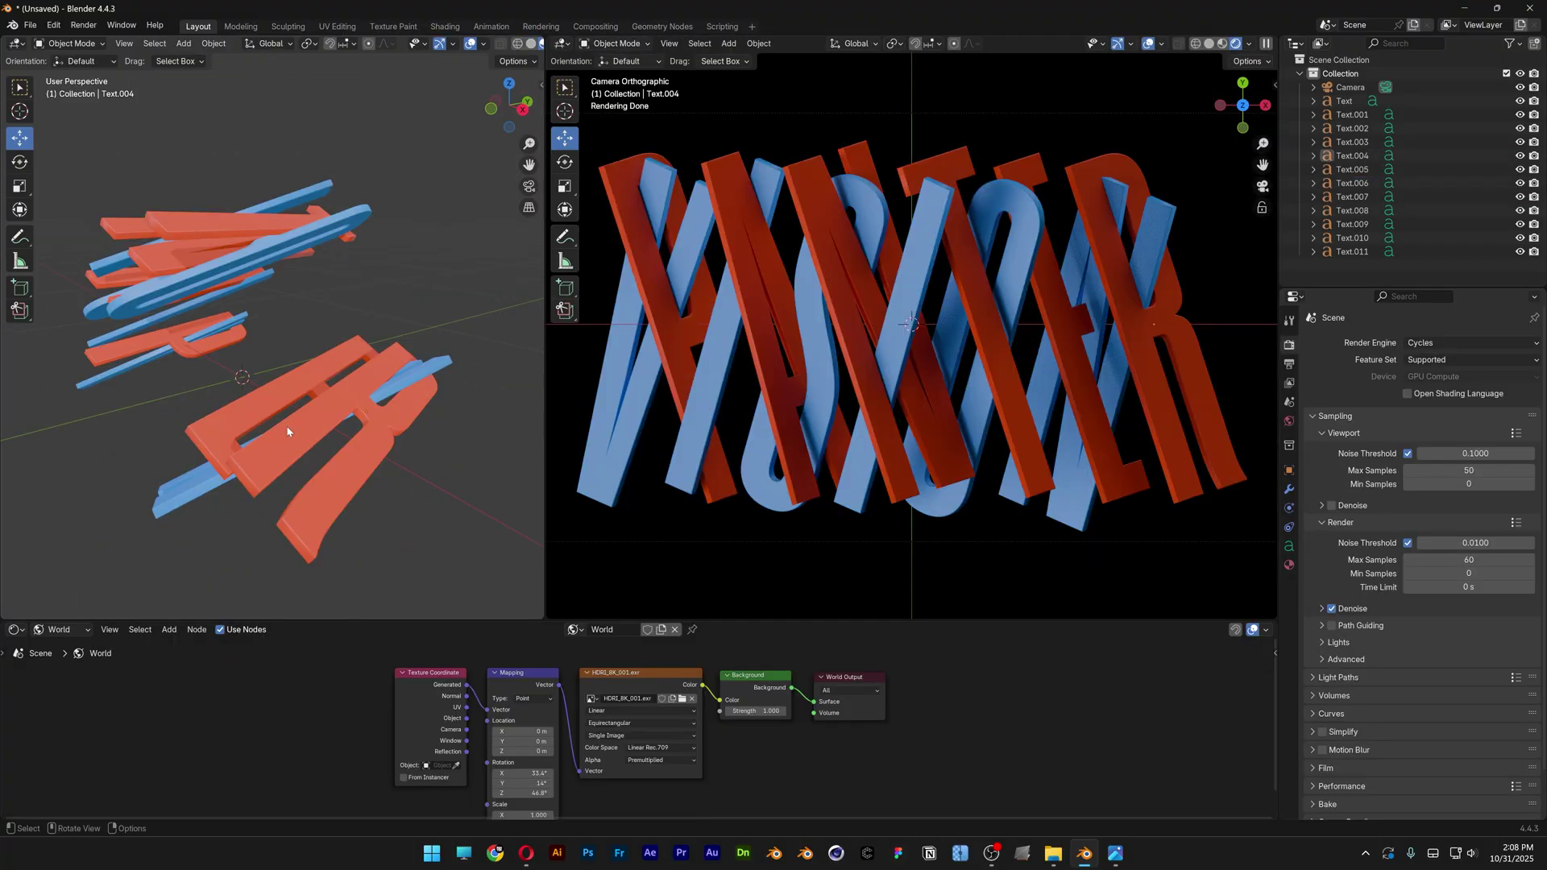
pyautogui.scroll(-2, 287, 424)
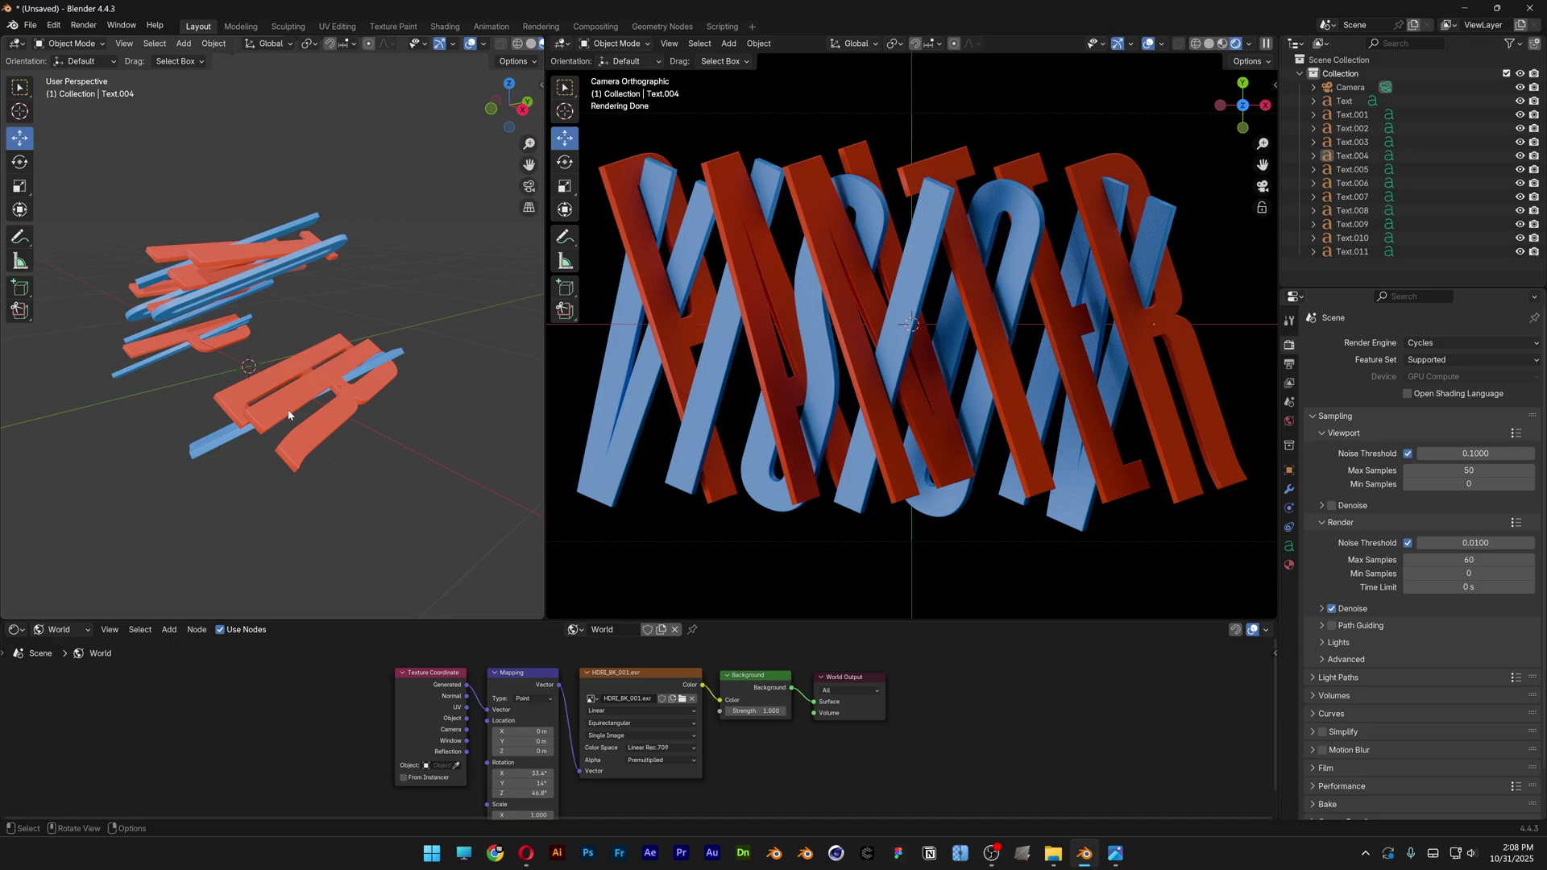
pyautogui.moveTo(289, 415)
pyautogui.mouseDown(button='middle')
pyautogui.moveTo(356, 428)
pyautogui.moveTo(202, 461)
pyautogui.moveTo(307, 439)
pyautogui.moveTo(311, 398)
pyautogui.moveTo(299, 411)
pyautogui.mouseUp(button='middle')
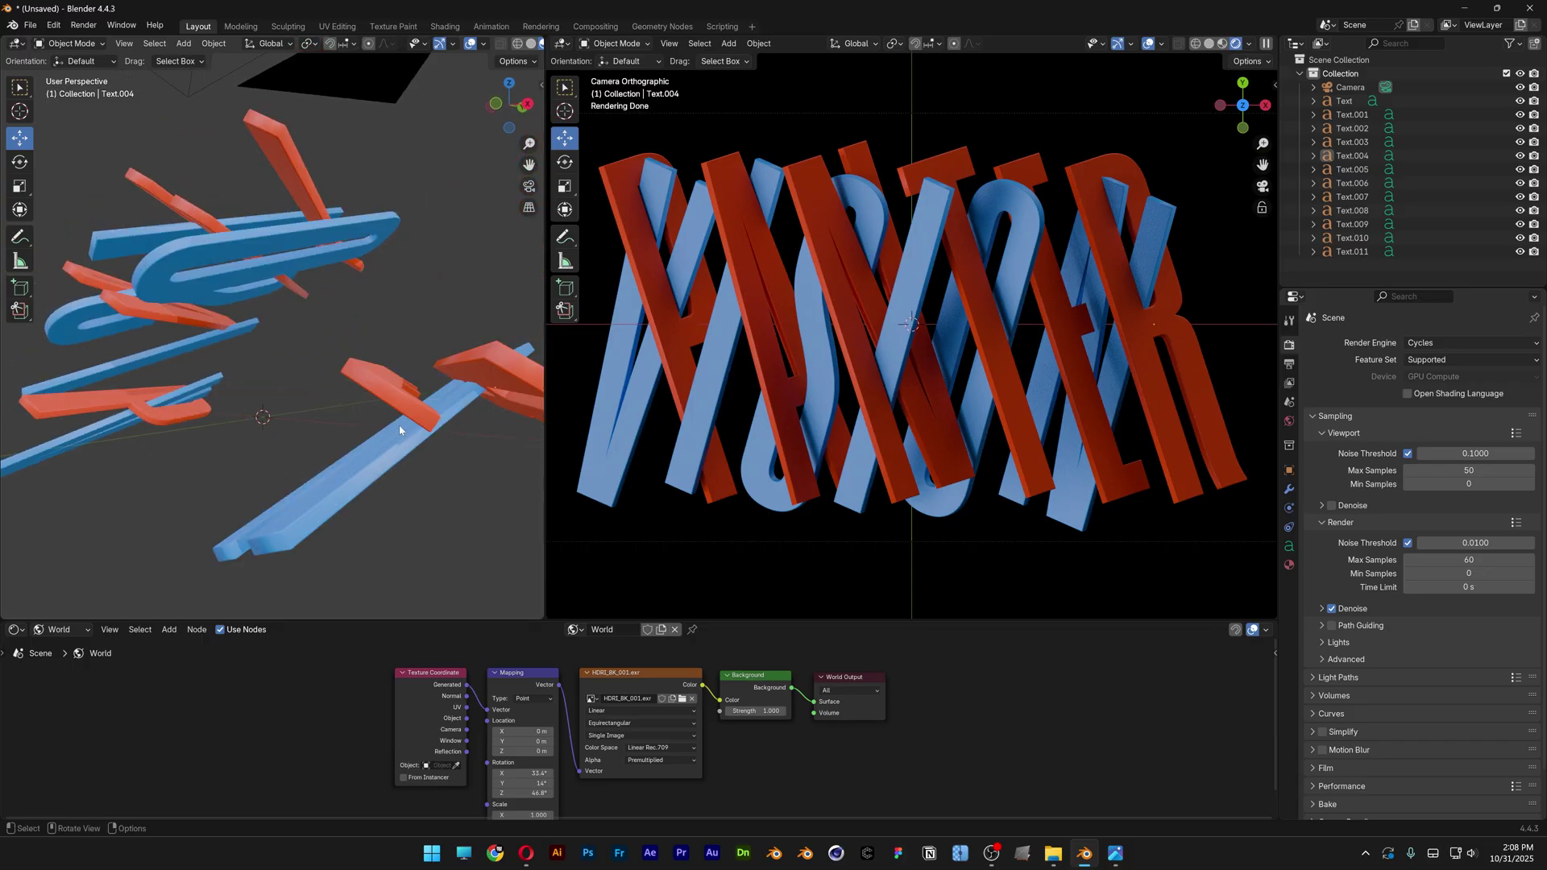
pyautogui.moveTo(398, 424); pyautogui.dragTo(420, 414, button='middle')
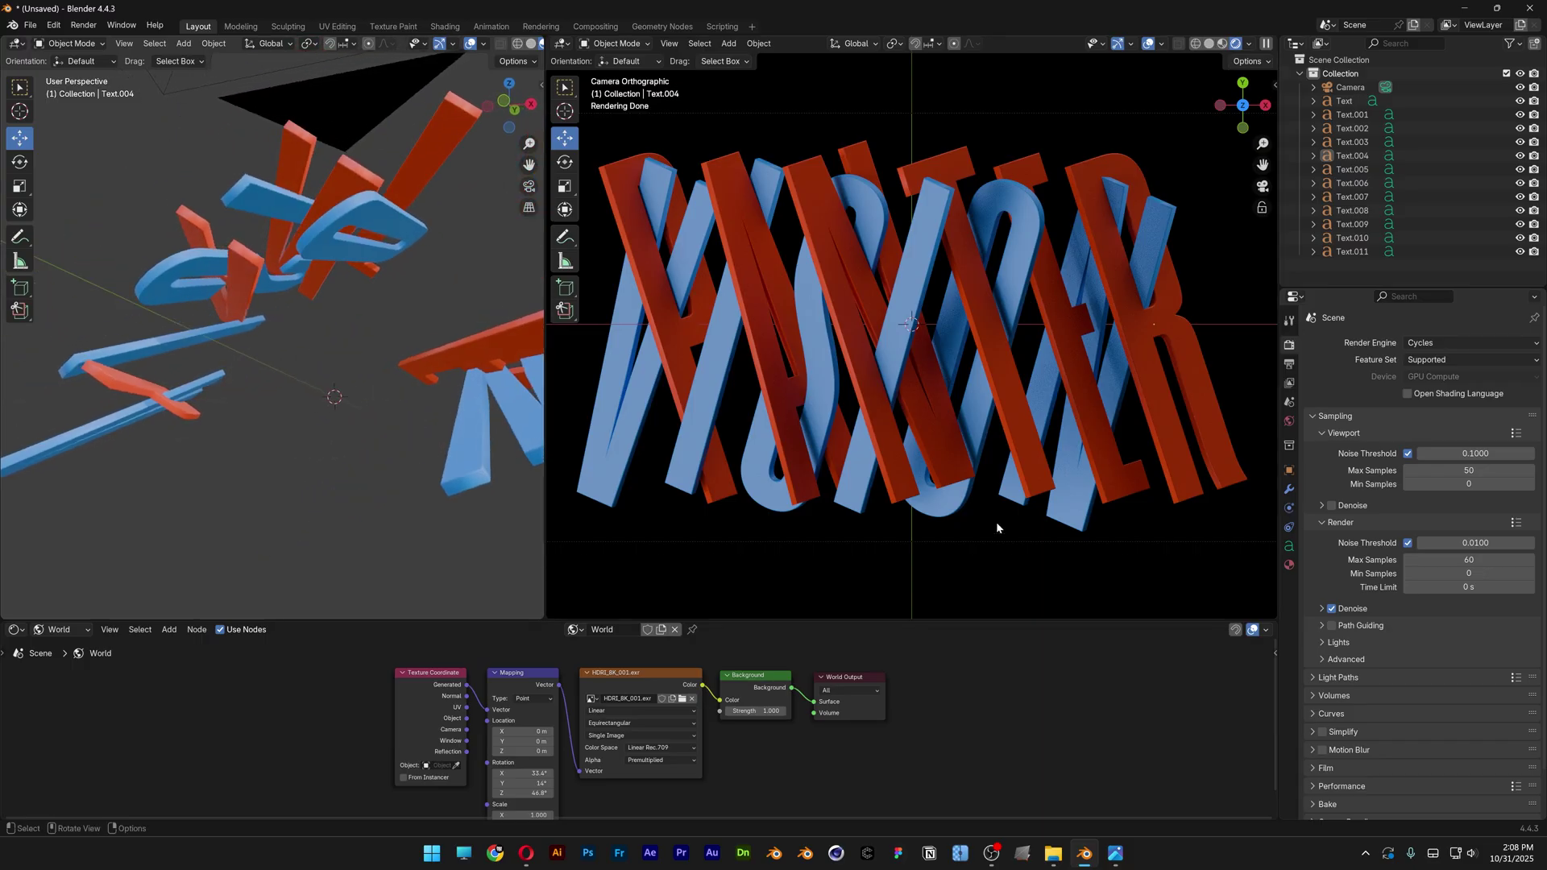